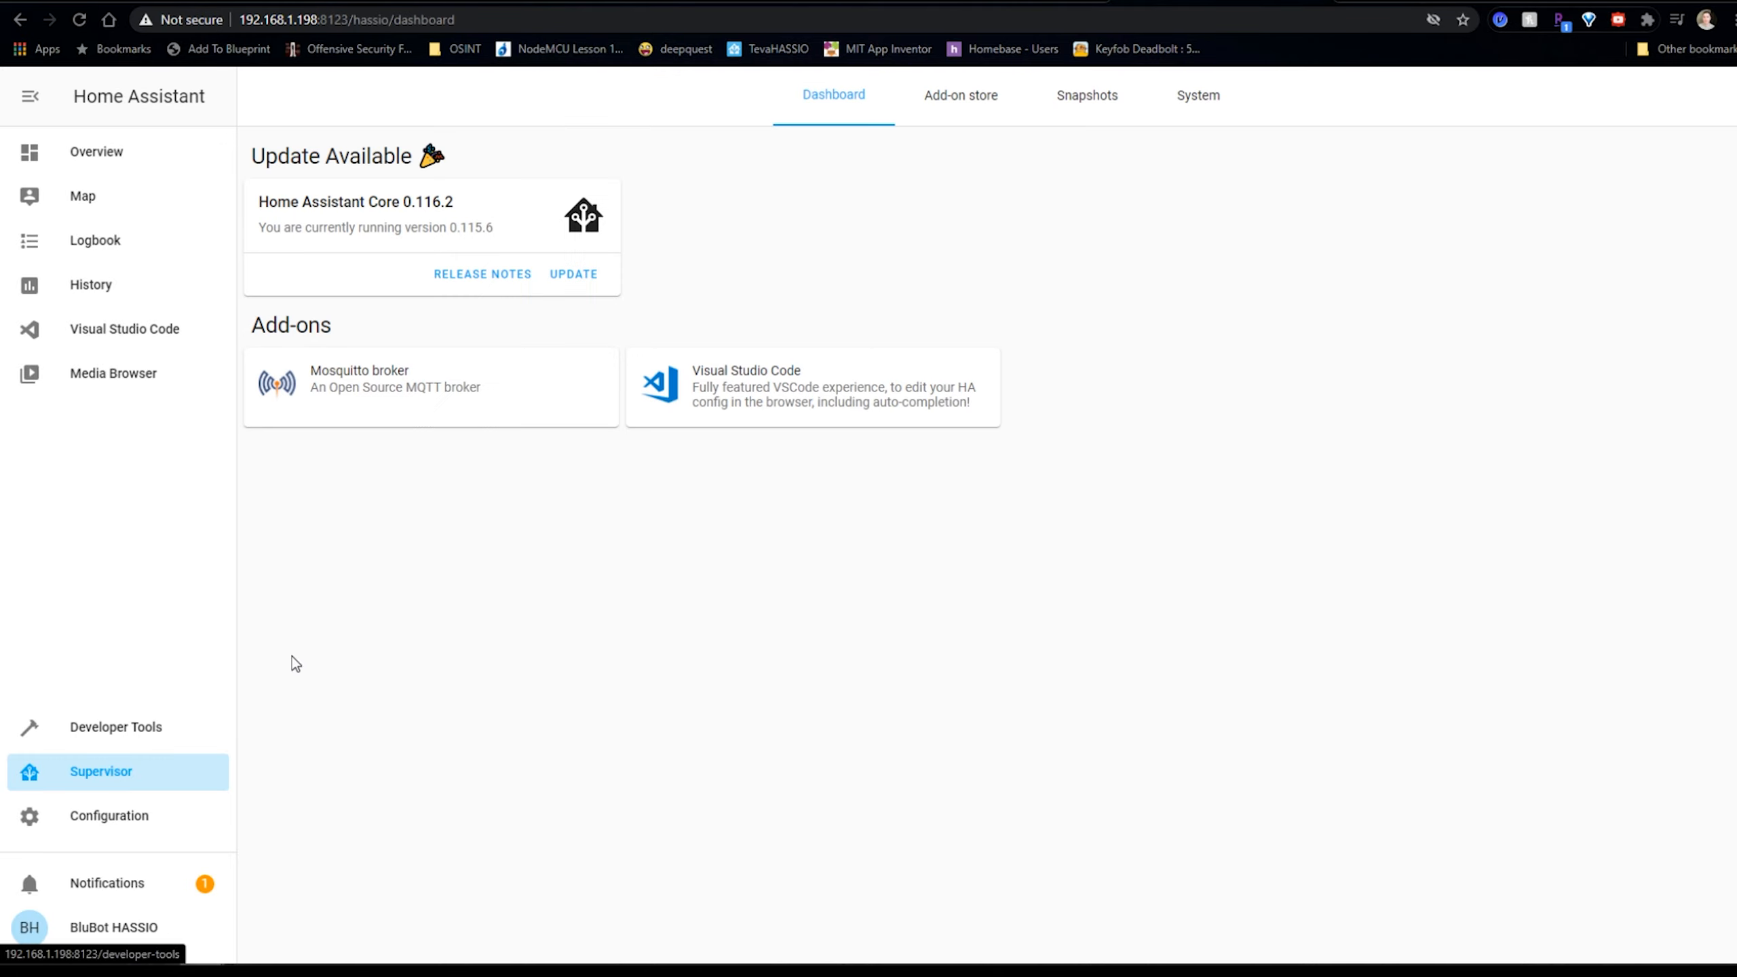
# Search the add-on store for 'node' and install the Node-RED add-on.
pyautogui.click(971, 116)
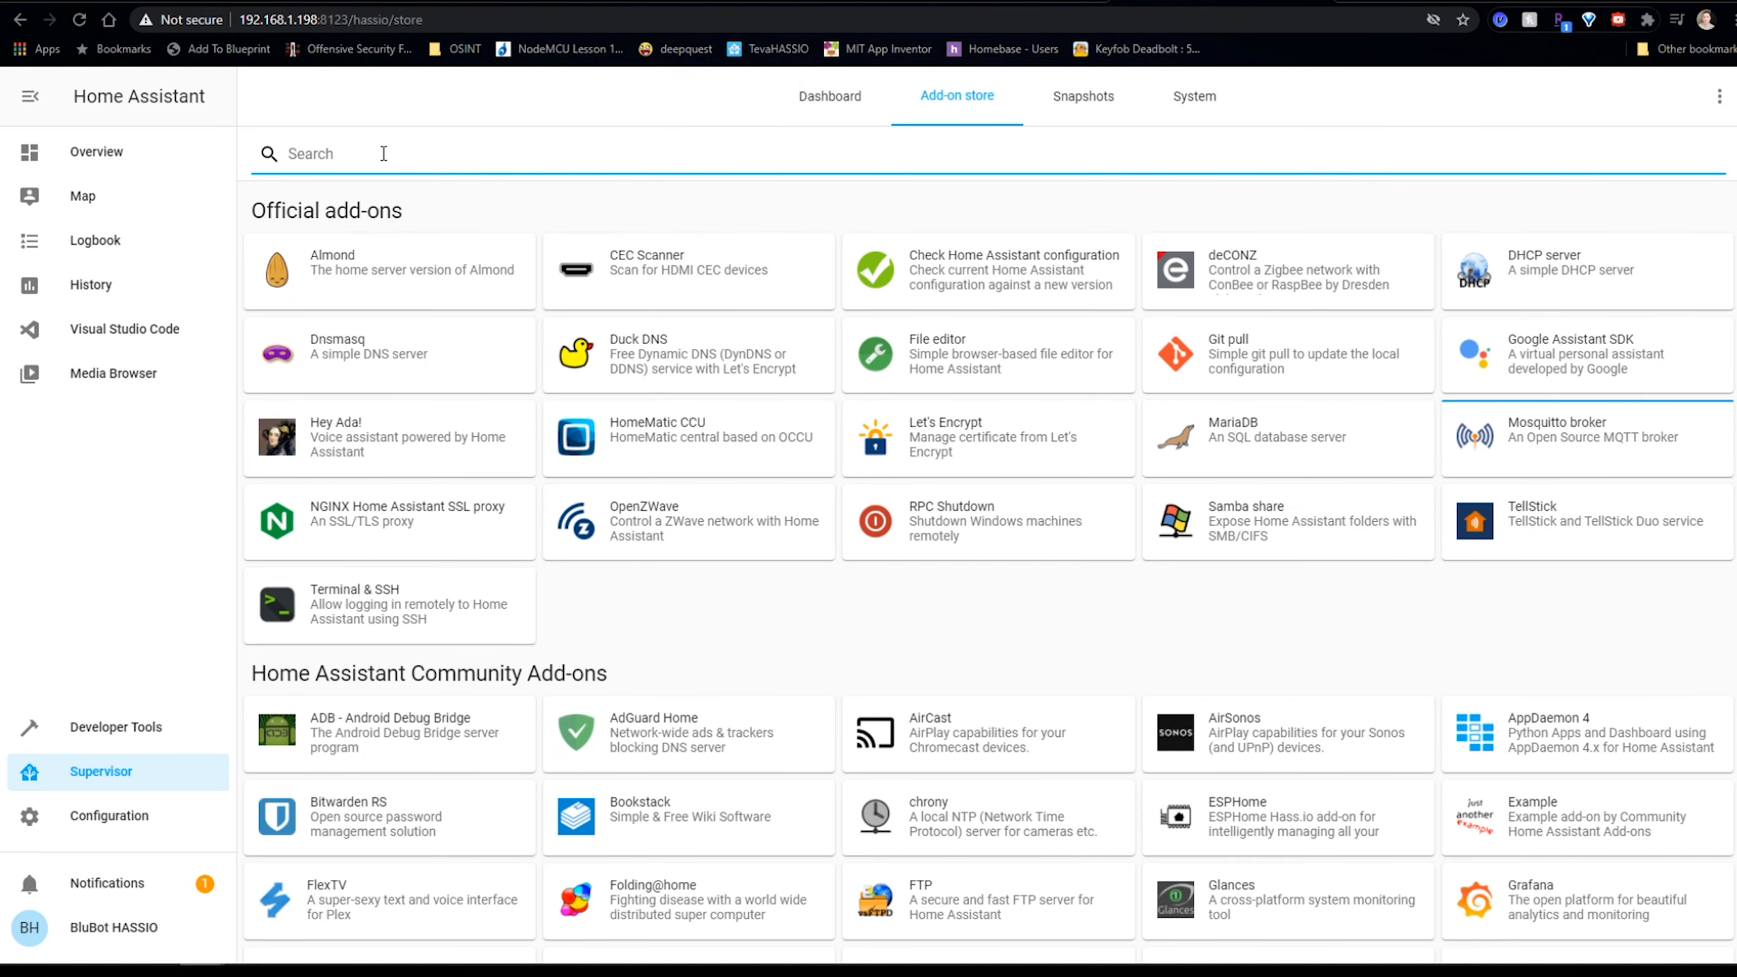
pyautogui.write('node')
pyautogui.click(356, 302)
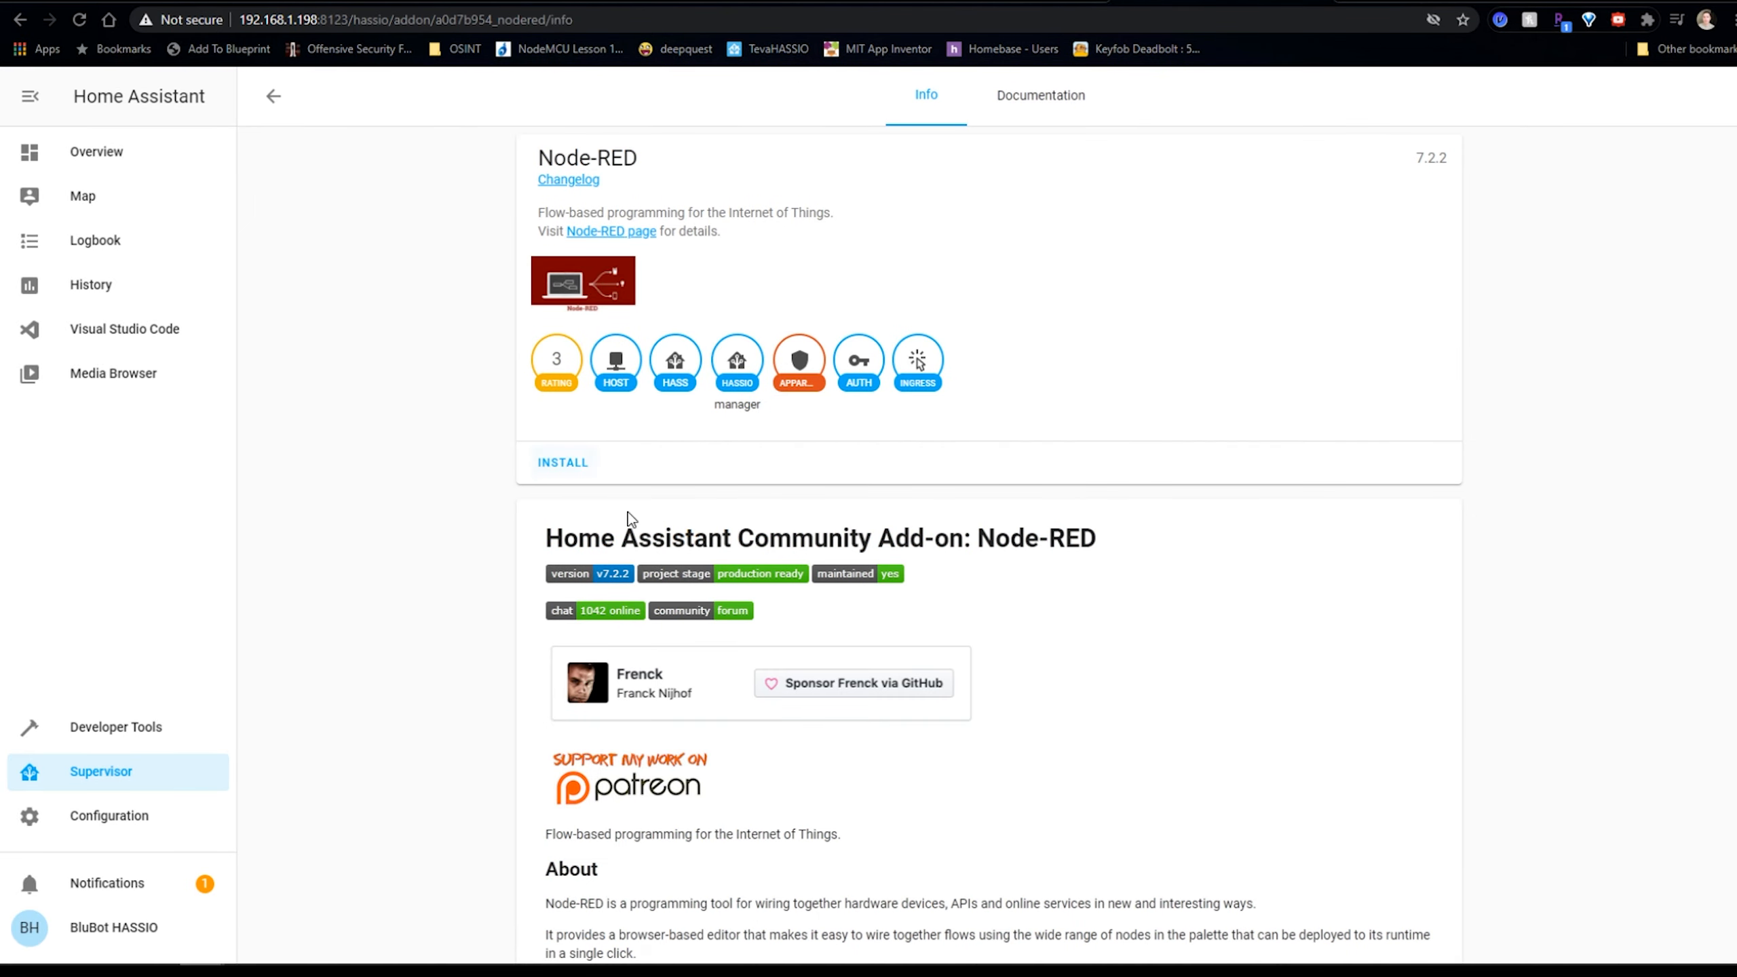
pyautogui.click(577, 466)
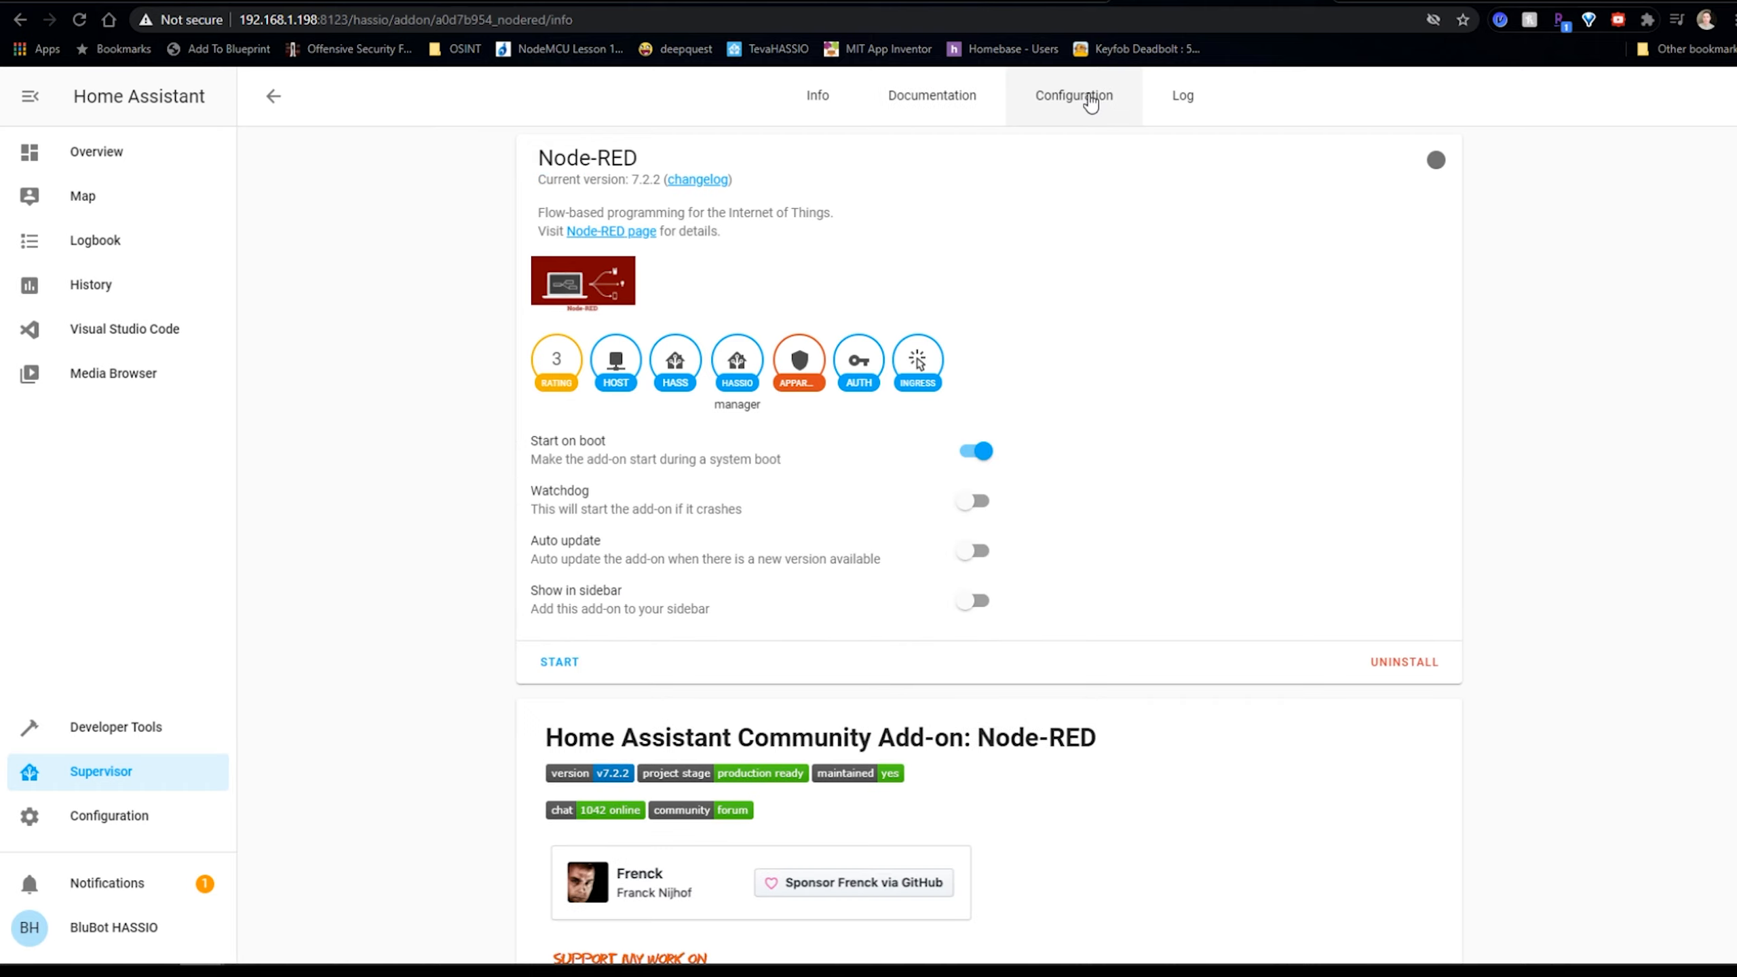
# Set a credential secret and disable SSL in Node-RED's configuration, then save it.
pyautogui.click(1090, 102)
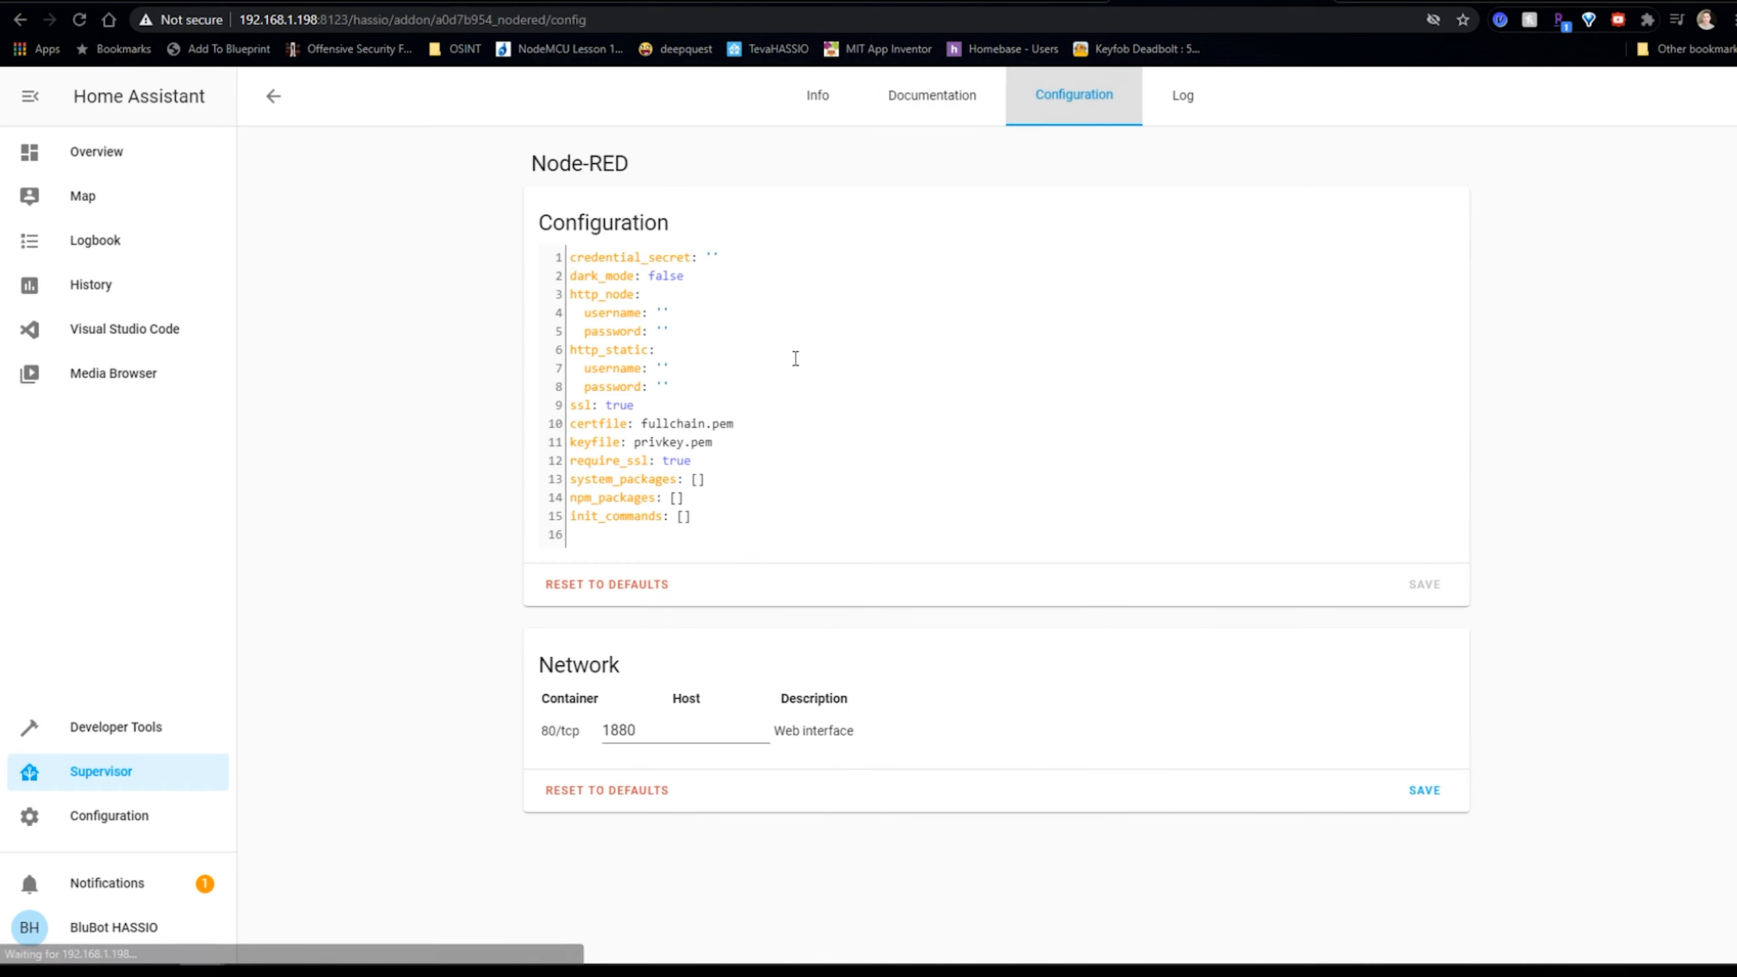
pyautogui.doubleClick(652, 277)
pyautogui.click(721, 266)
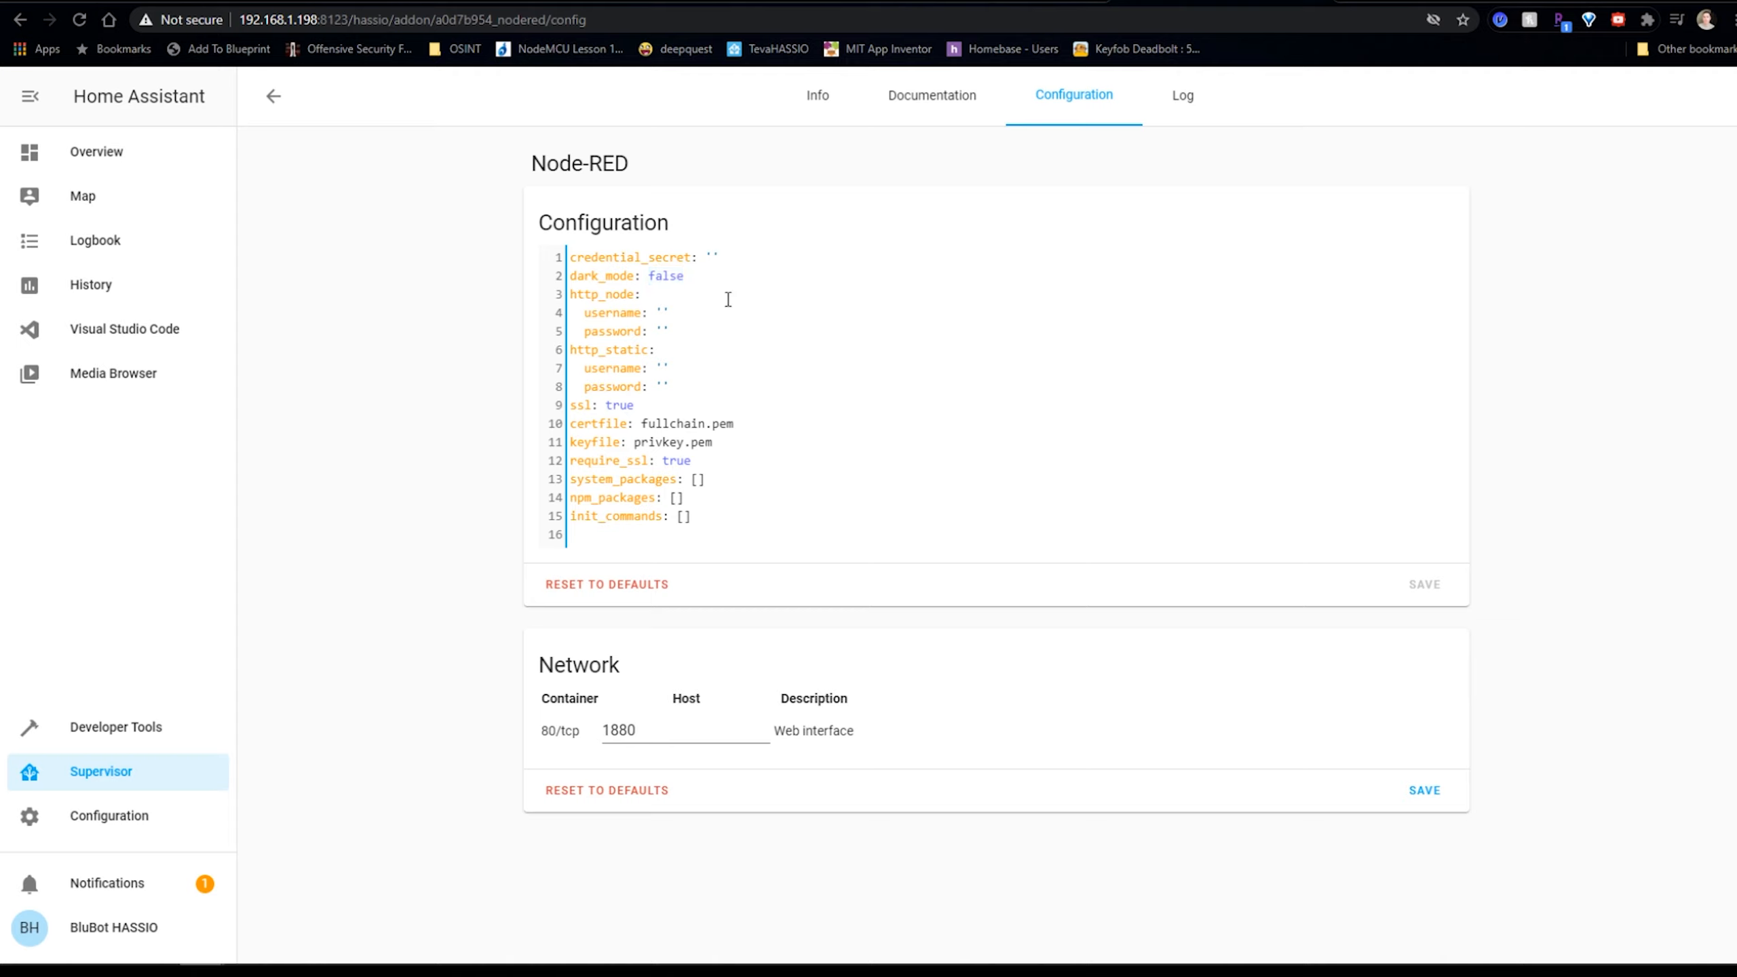
pyautogui.press('Left')
pyautogui.write('B')
pyautogui.write('se')
pyautogui.click(1412, 588)
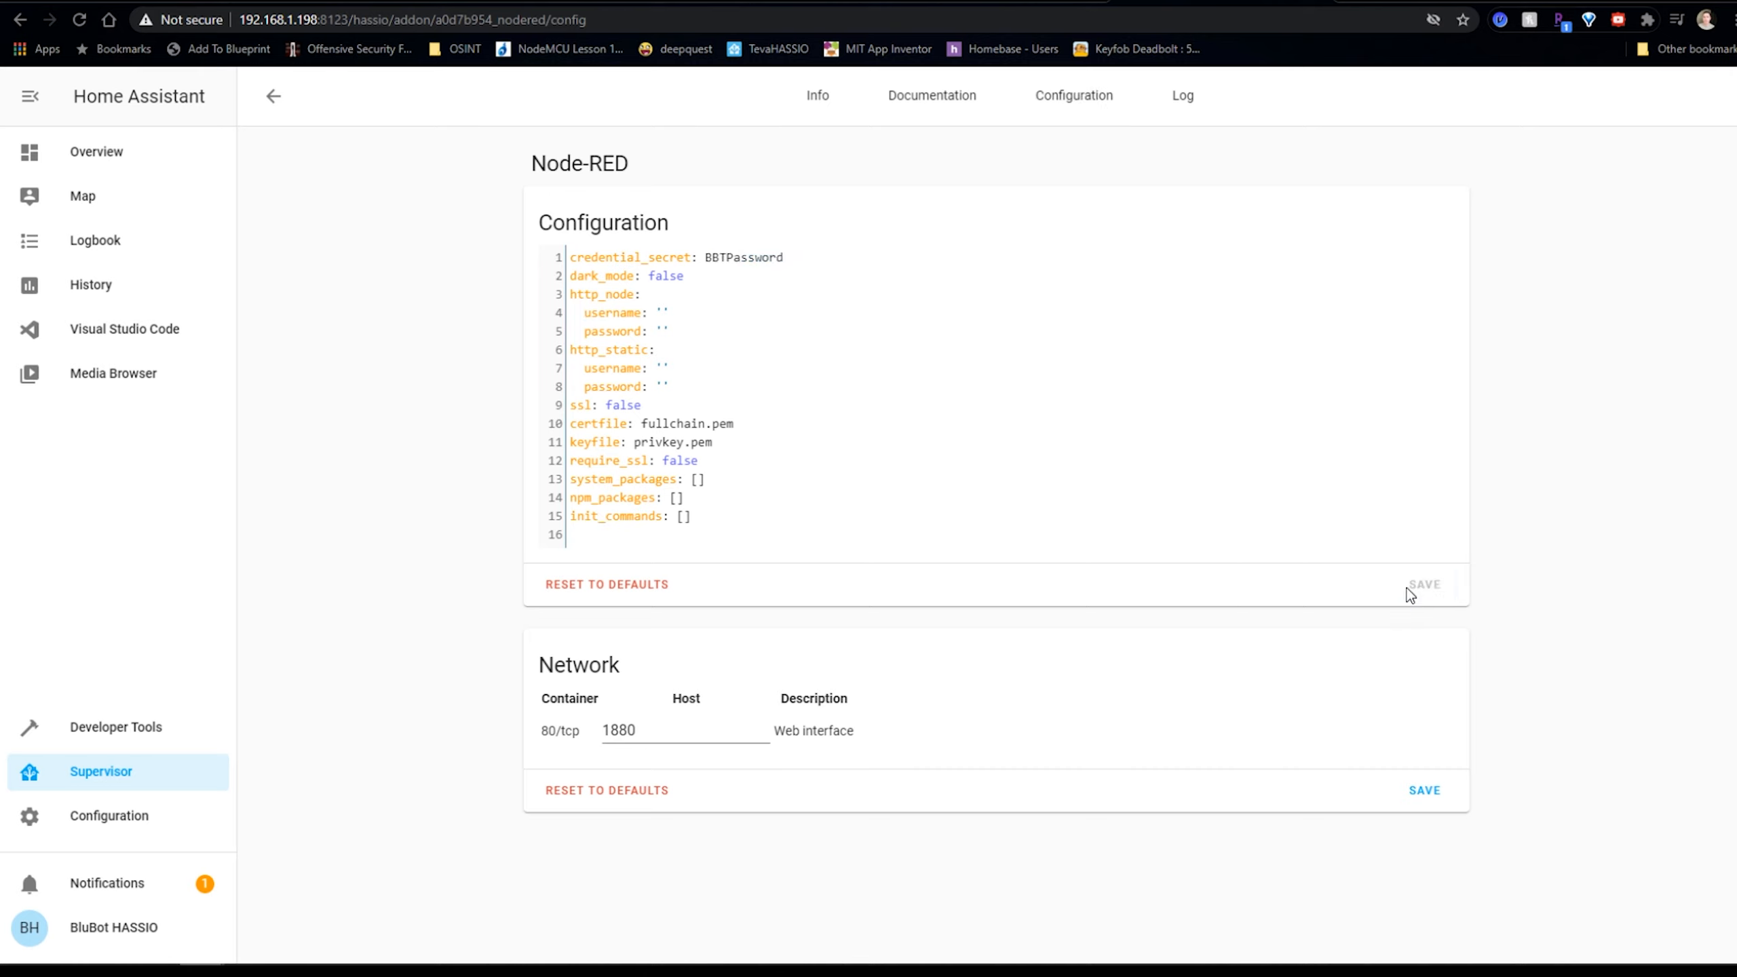
# Enable Show in sidebar and Auto update, start Node-RED, and view its log.
pyautogui.click(826, 99)
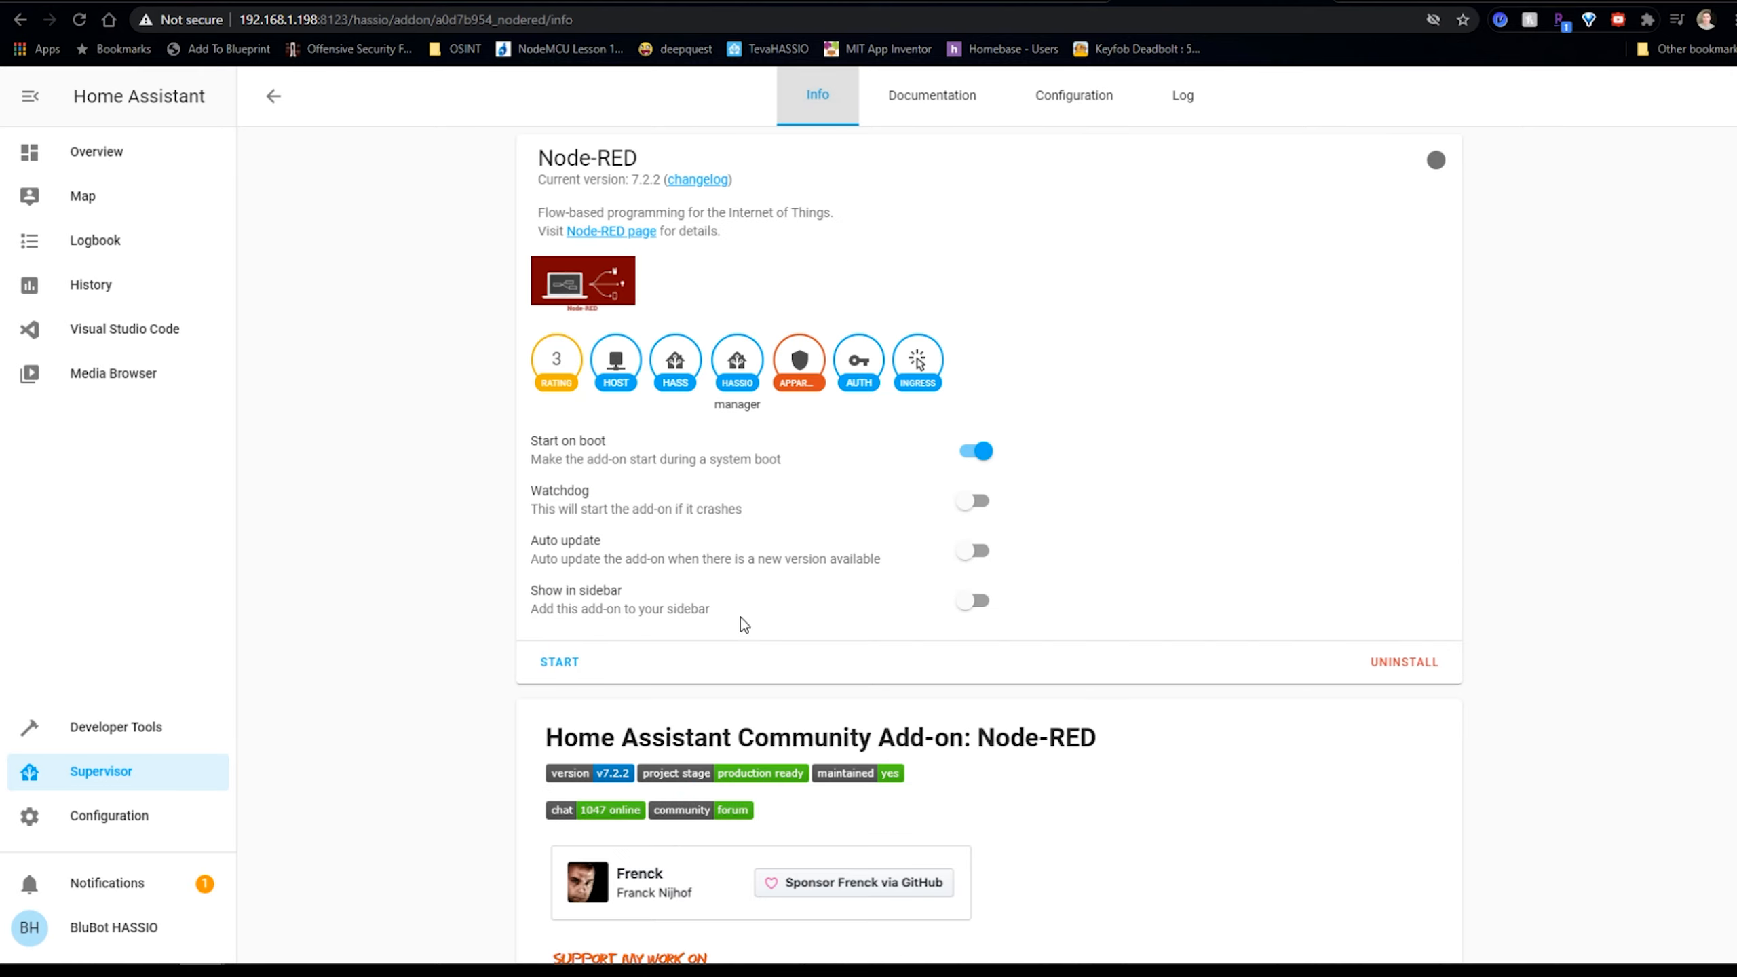
pyautogui.click(972, 600)
pyautogui.click(974, 553)
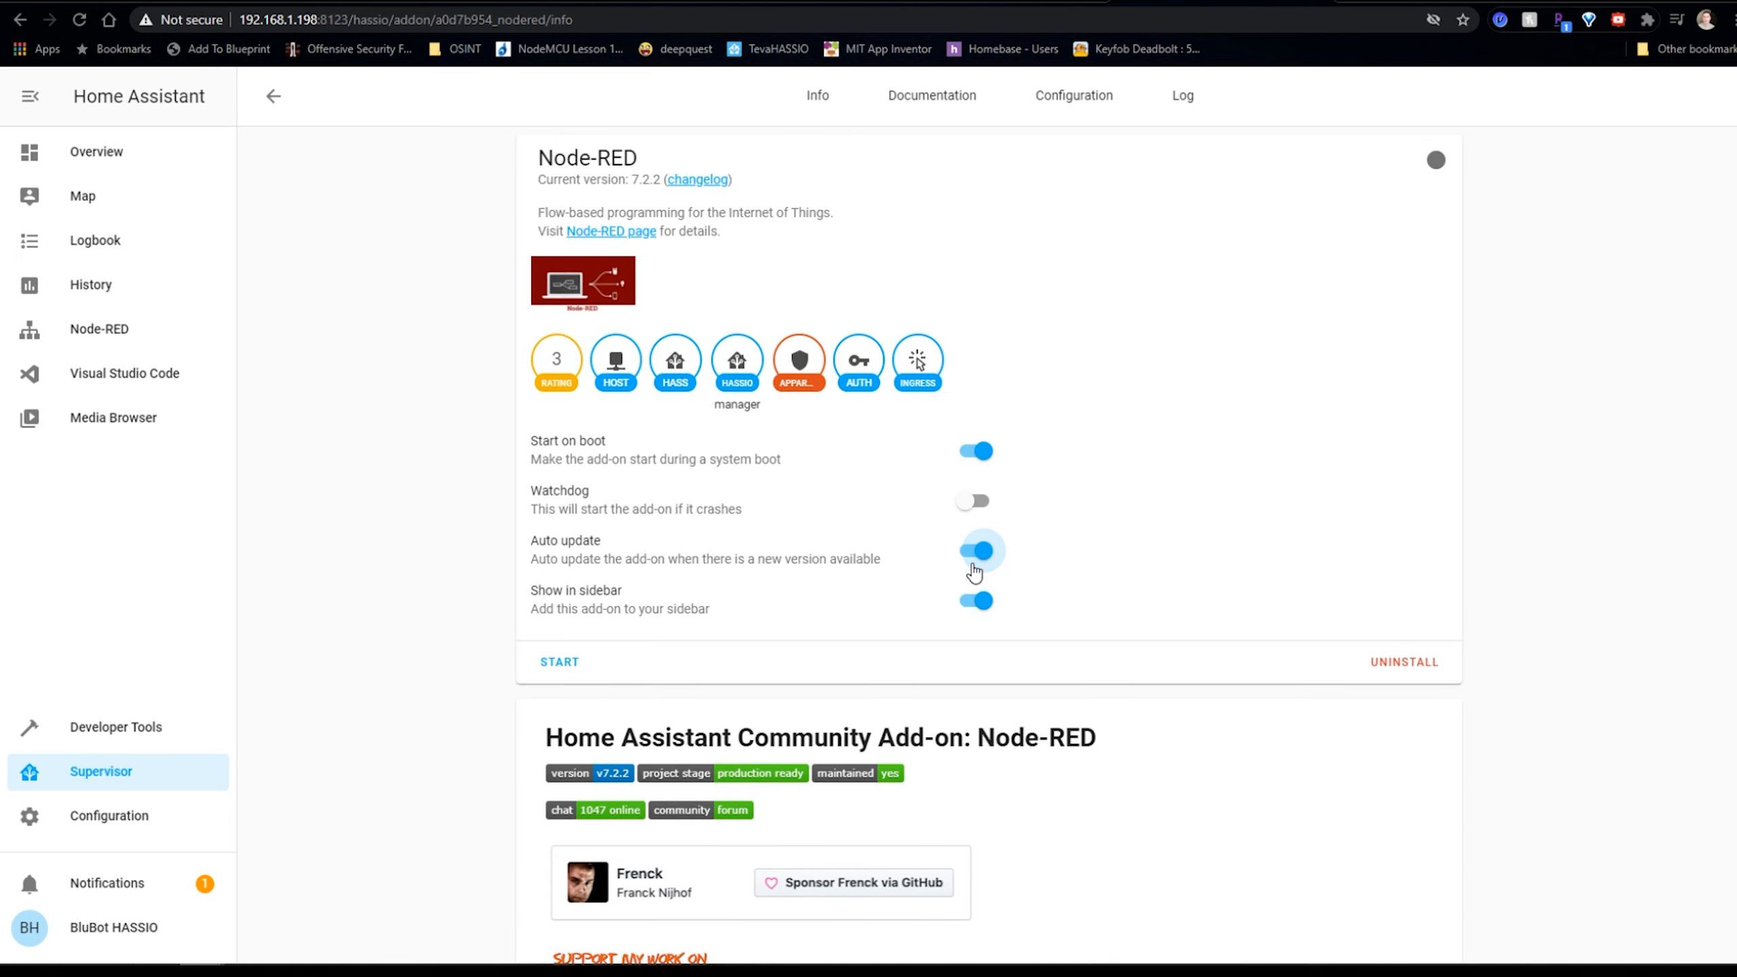
pyautogui.click(552, 662)
pyautogui.click(1162, 110)
# Refresh the log repeatedly until 'Started flows' appears, then return to the Info page.
pyautogui.click(616, 769)
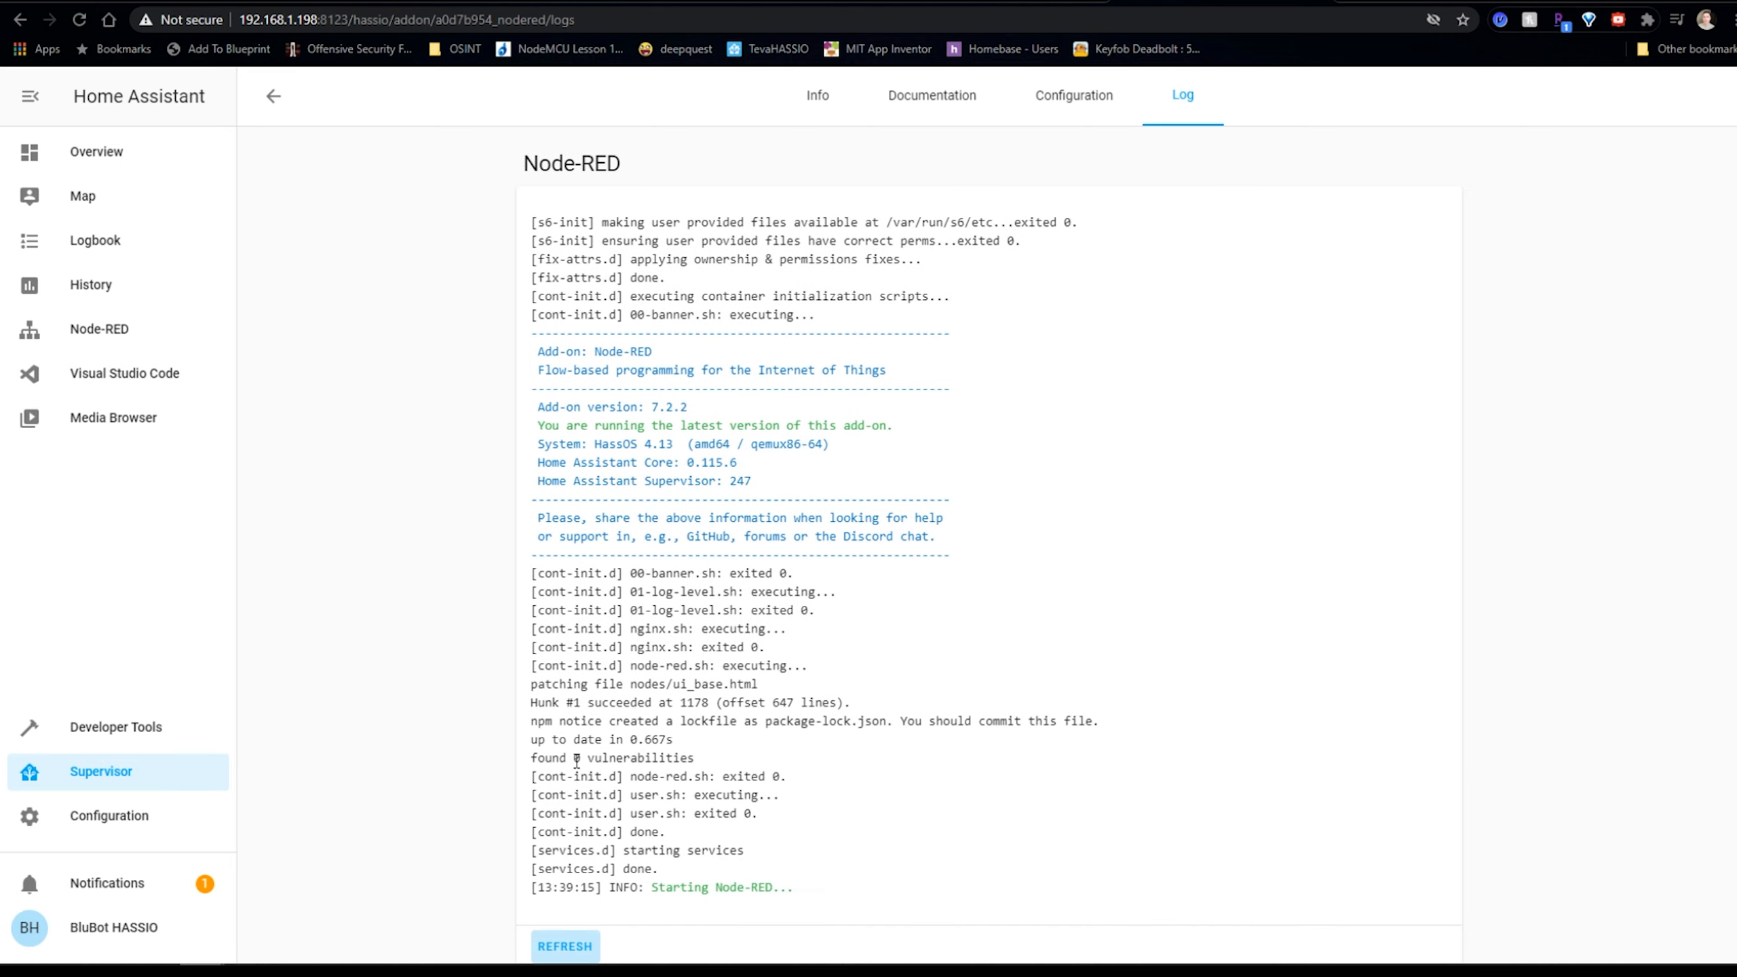
pyautogui.scroll(-1, 808, 593)
pyautogui.click(587, 938)
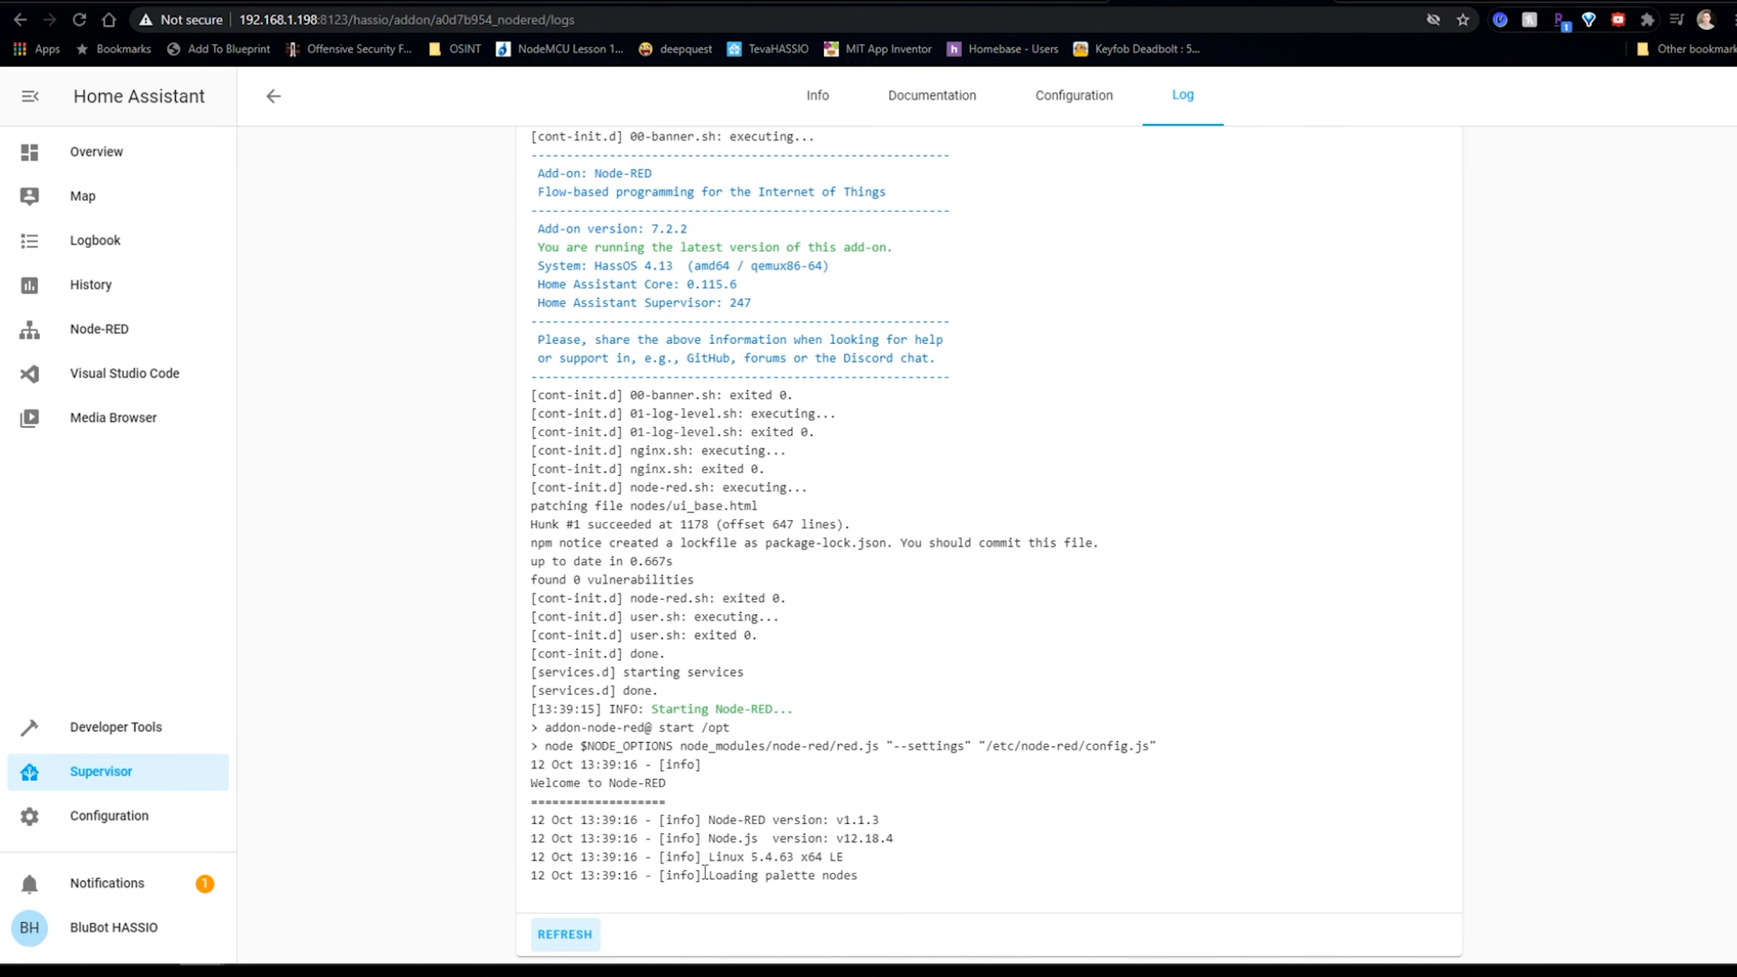
pyautogui.click(582, 939)
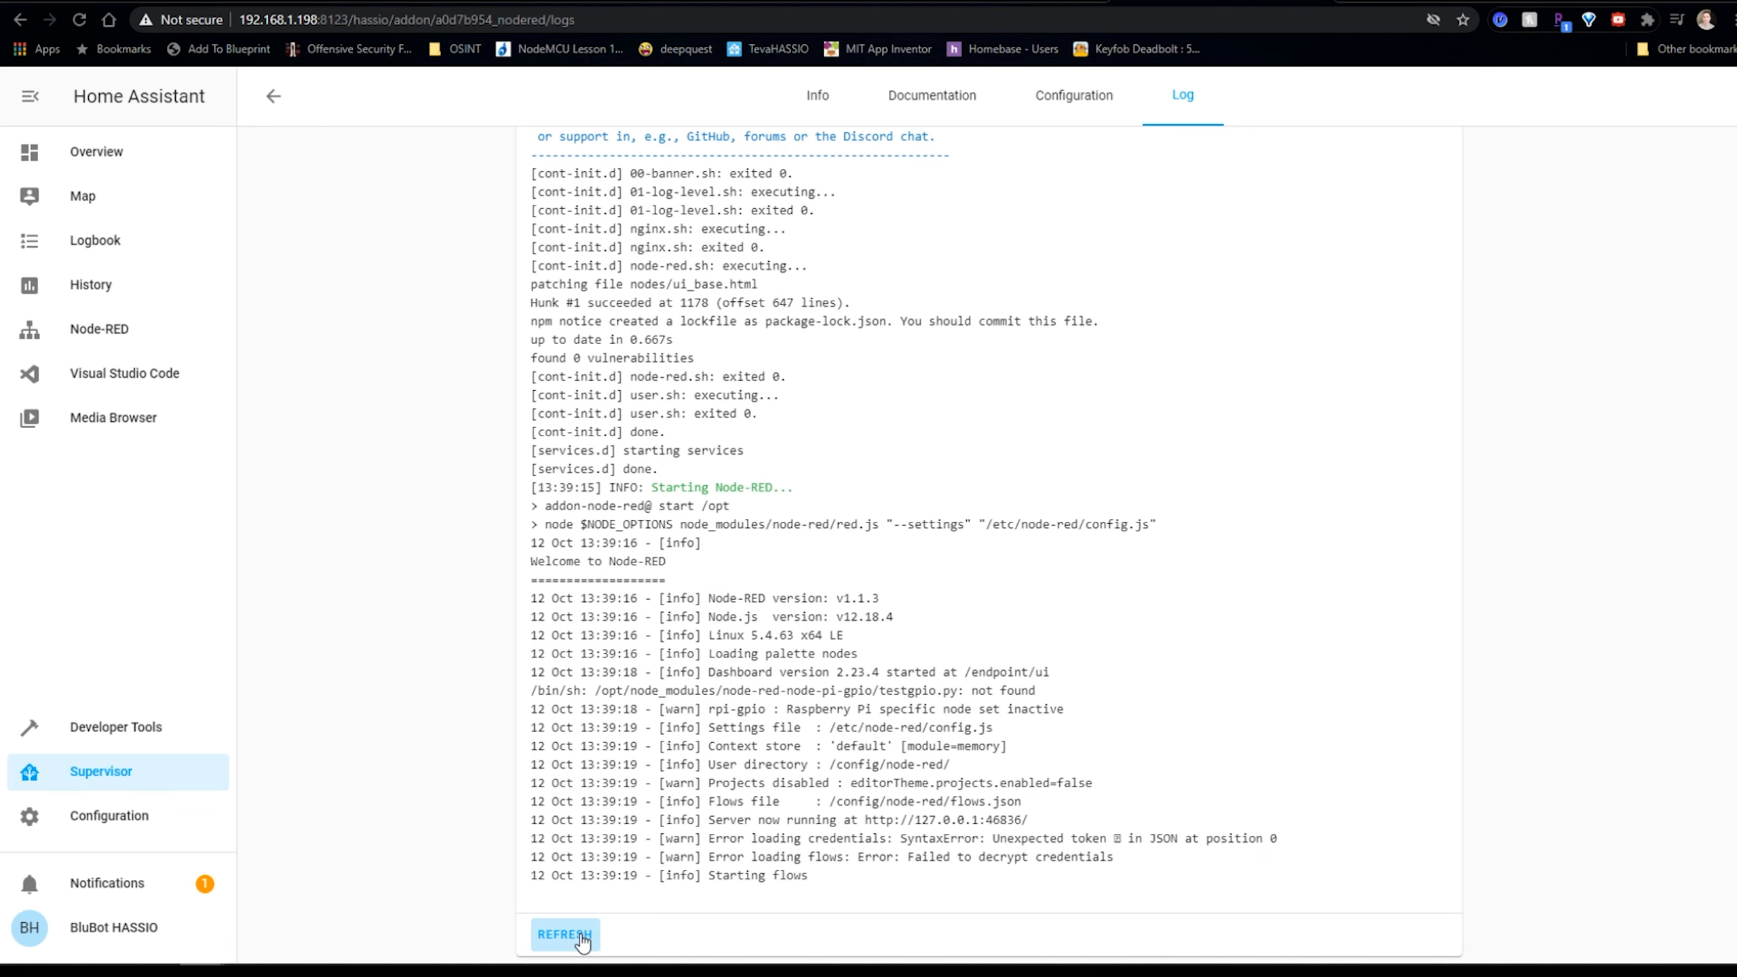
pyautogui.click(582, 939)
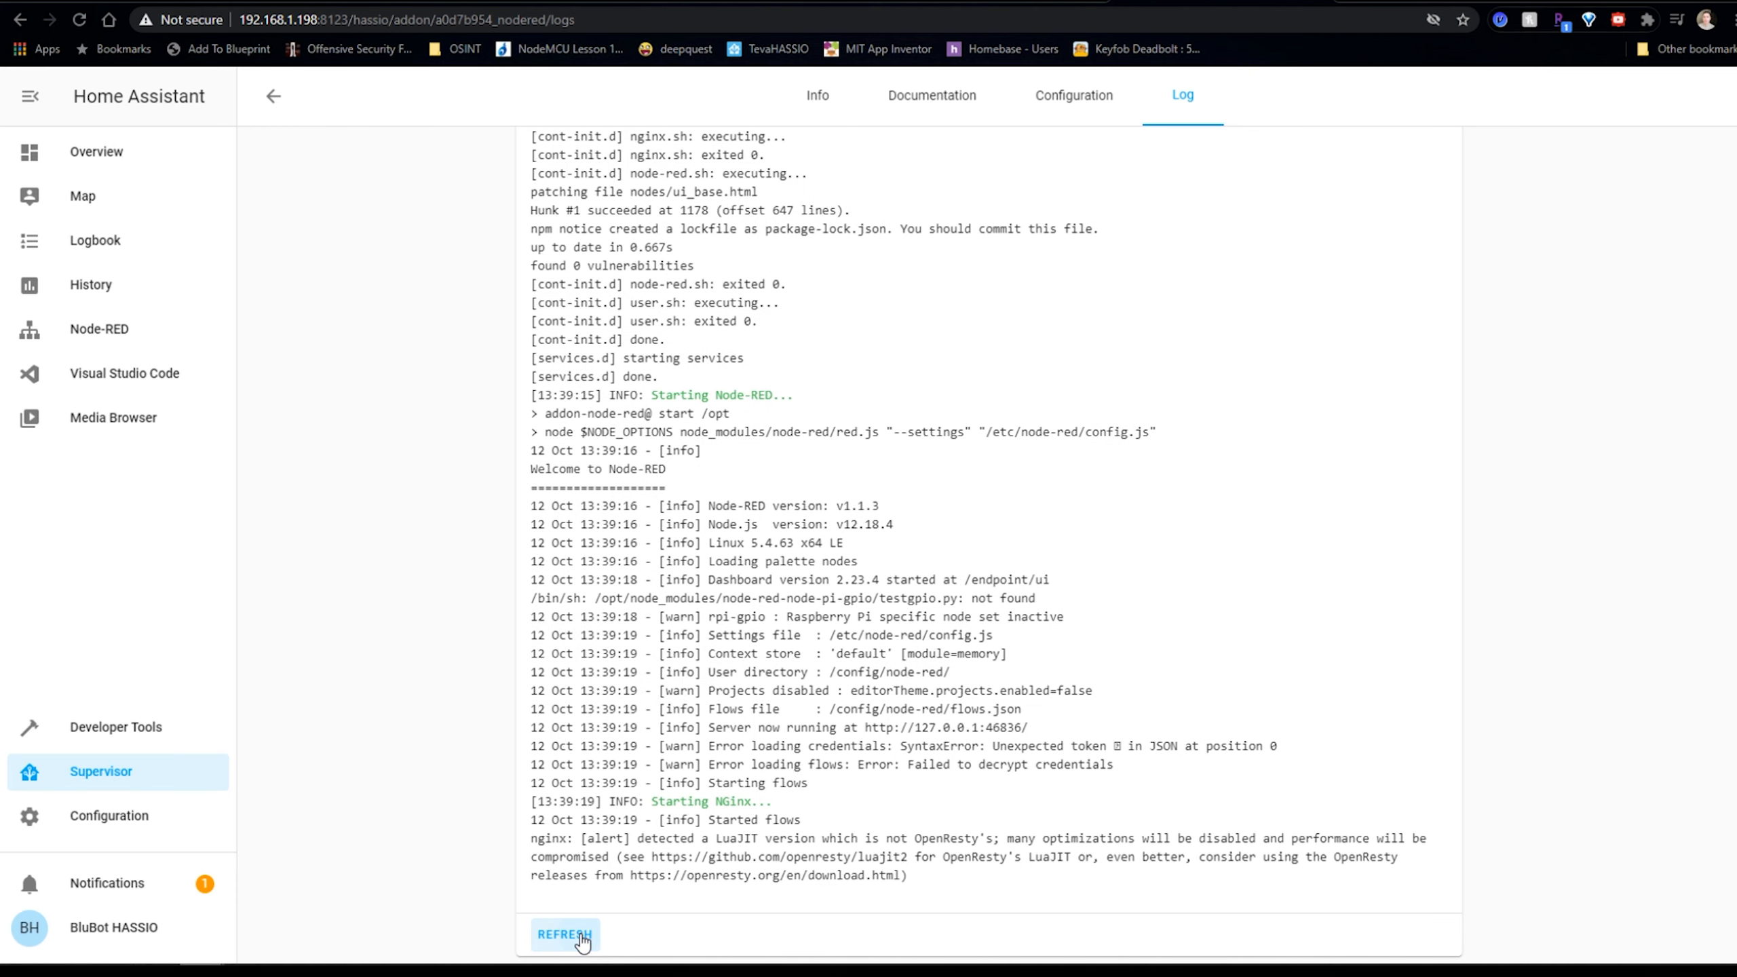
pyautogui.click(582, 939)
pyautogui.click(582, 939)
pyautogui.click(817, 95)
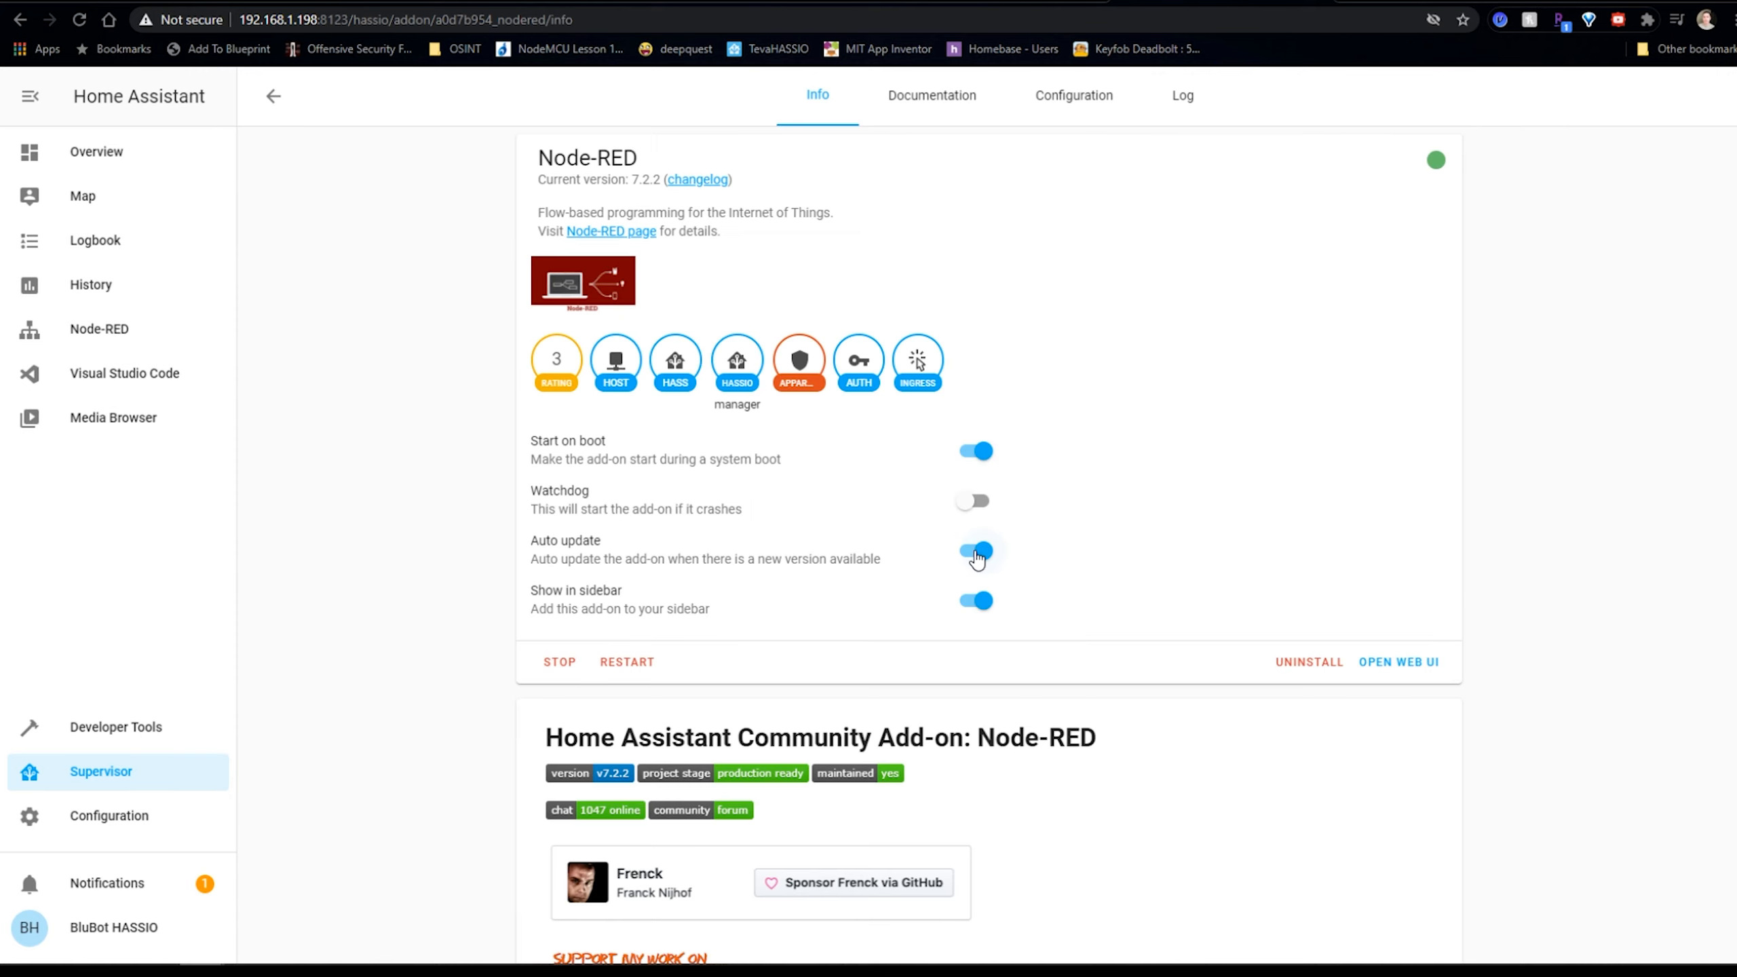
# Launch the Node-RED web UI, dismiss the credentials warning, and add a Flow 2 tab.
pyautogui.click(1396, 660)
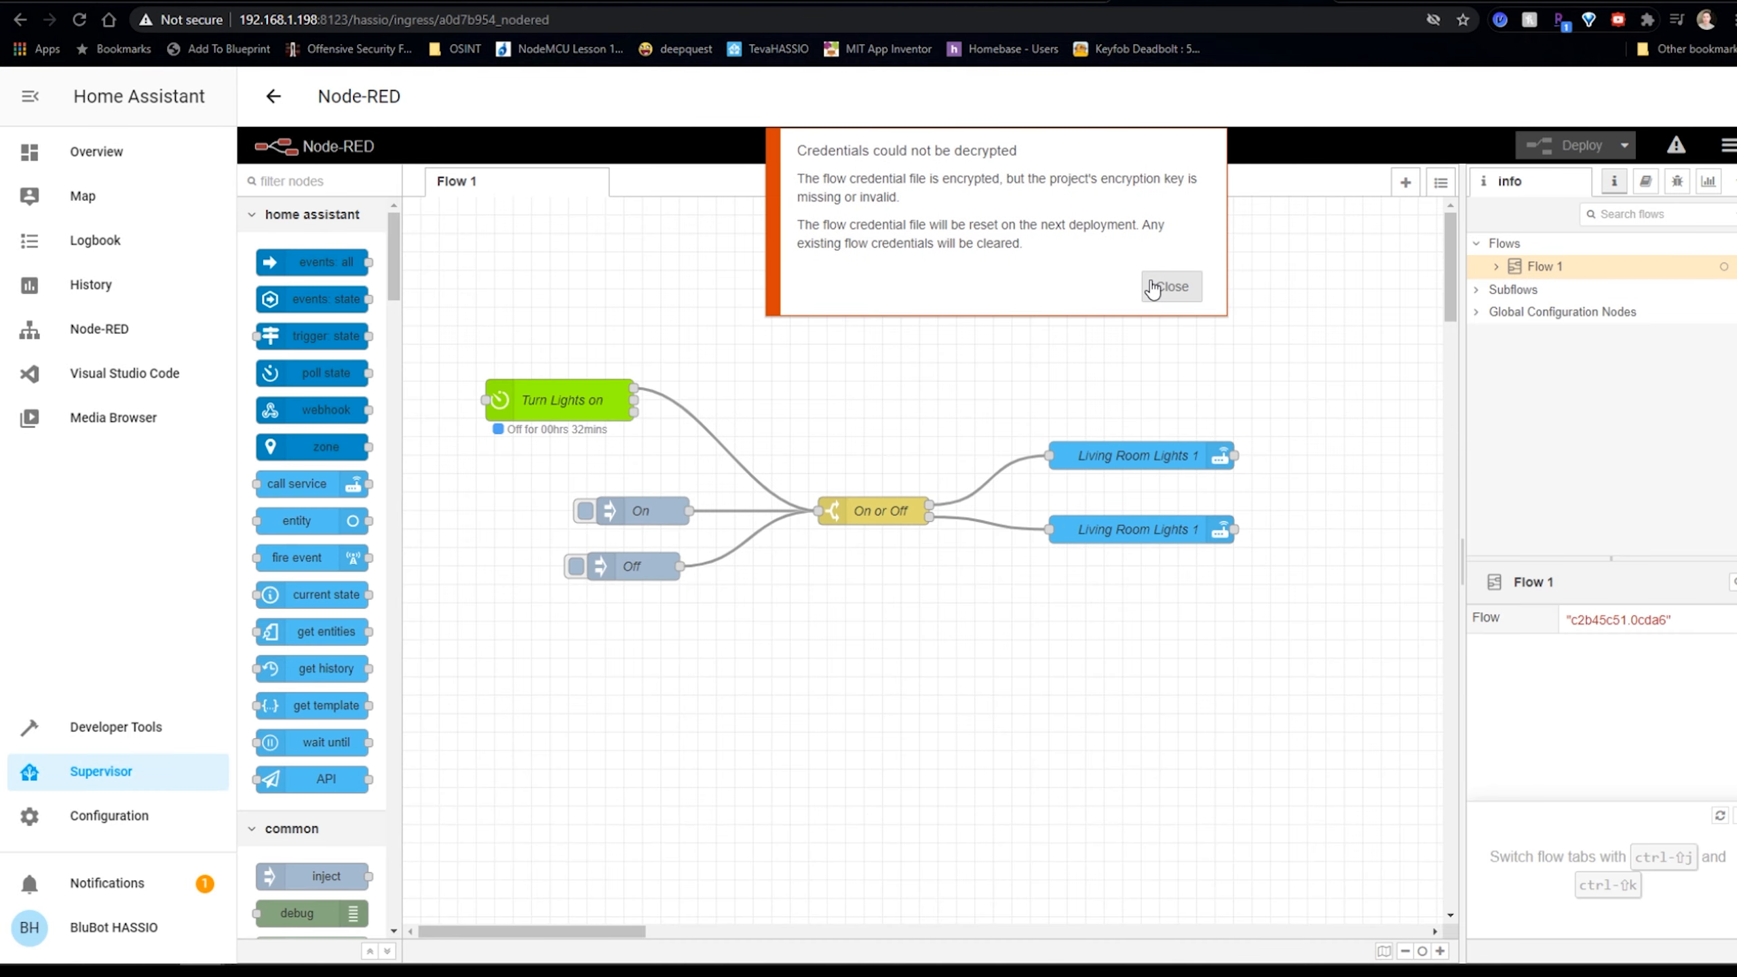
pyautogui.click(1154, 288)
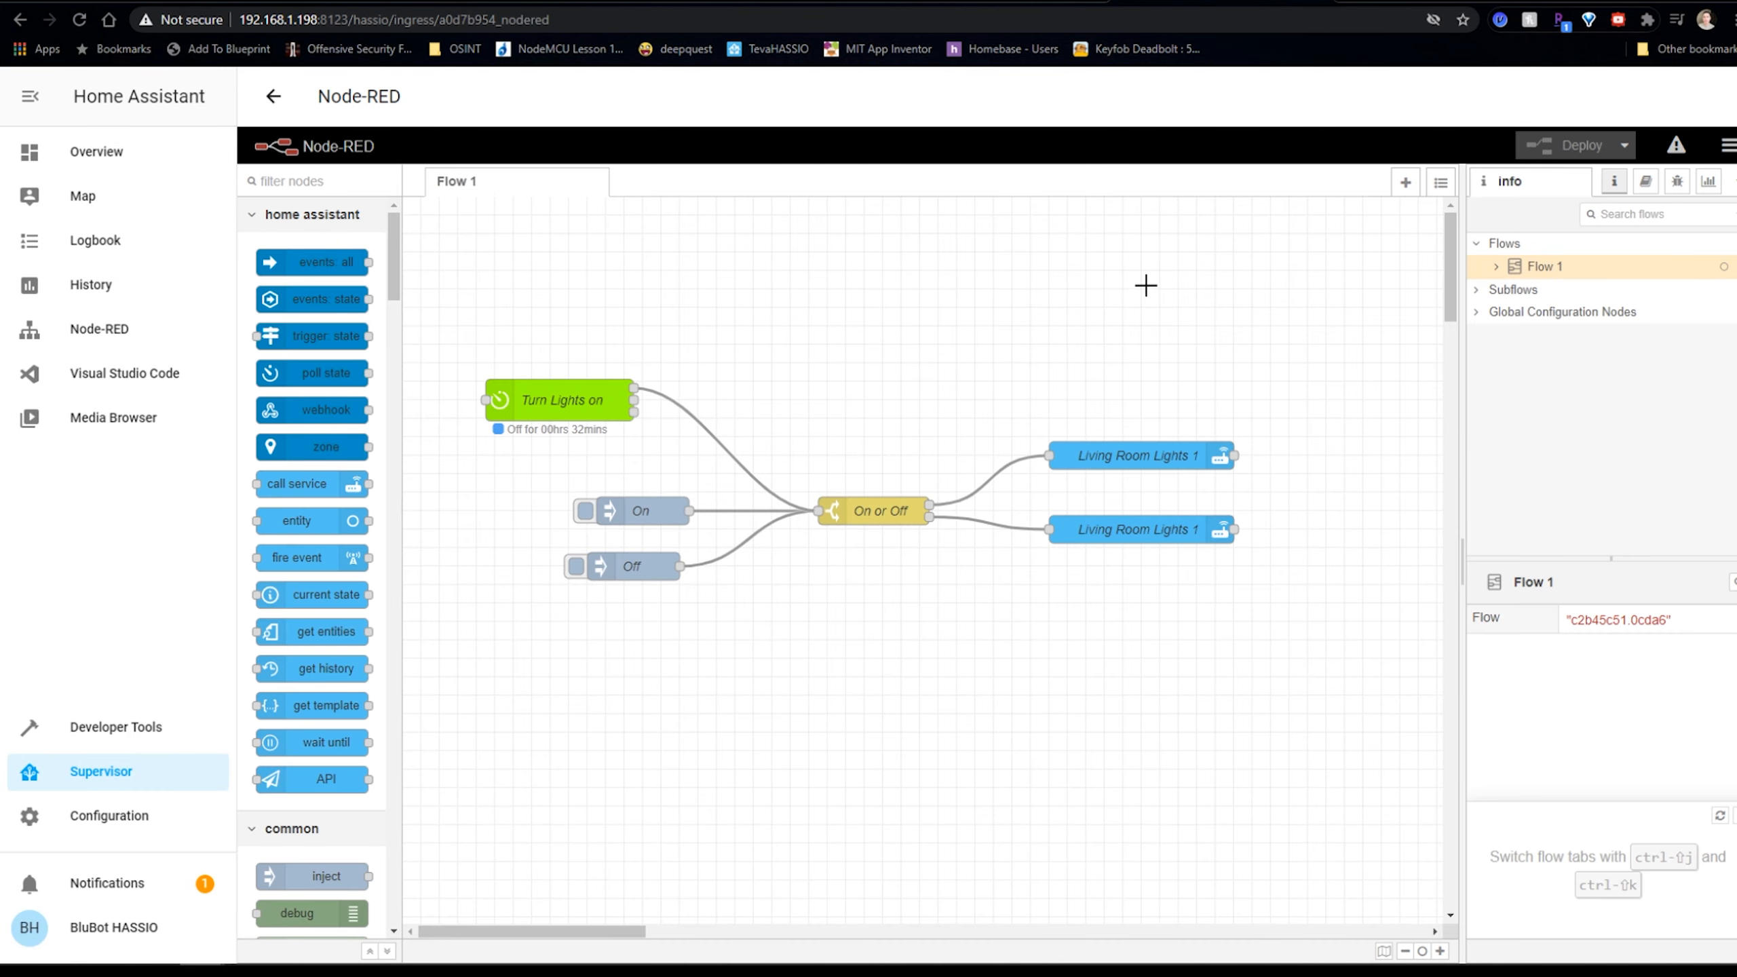
pyautogui.doubleClick(654, 181)
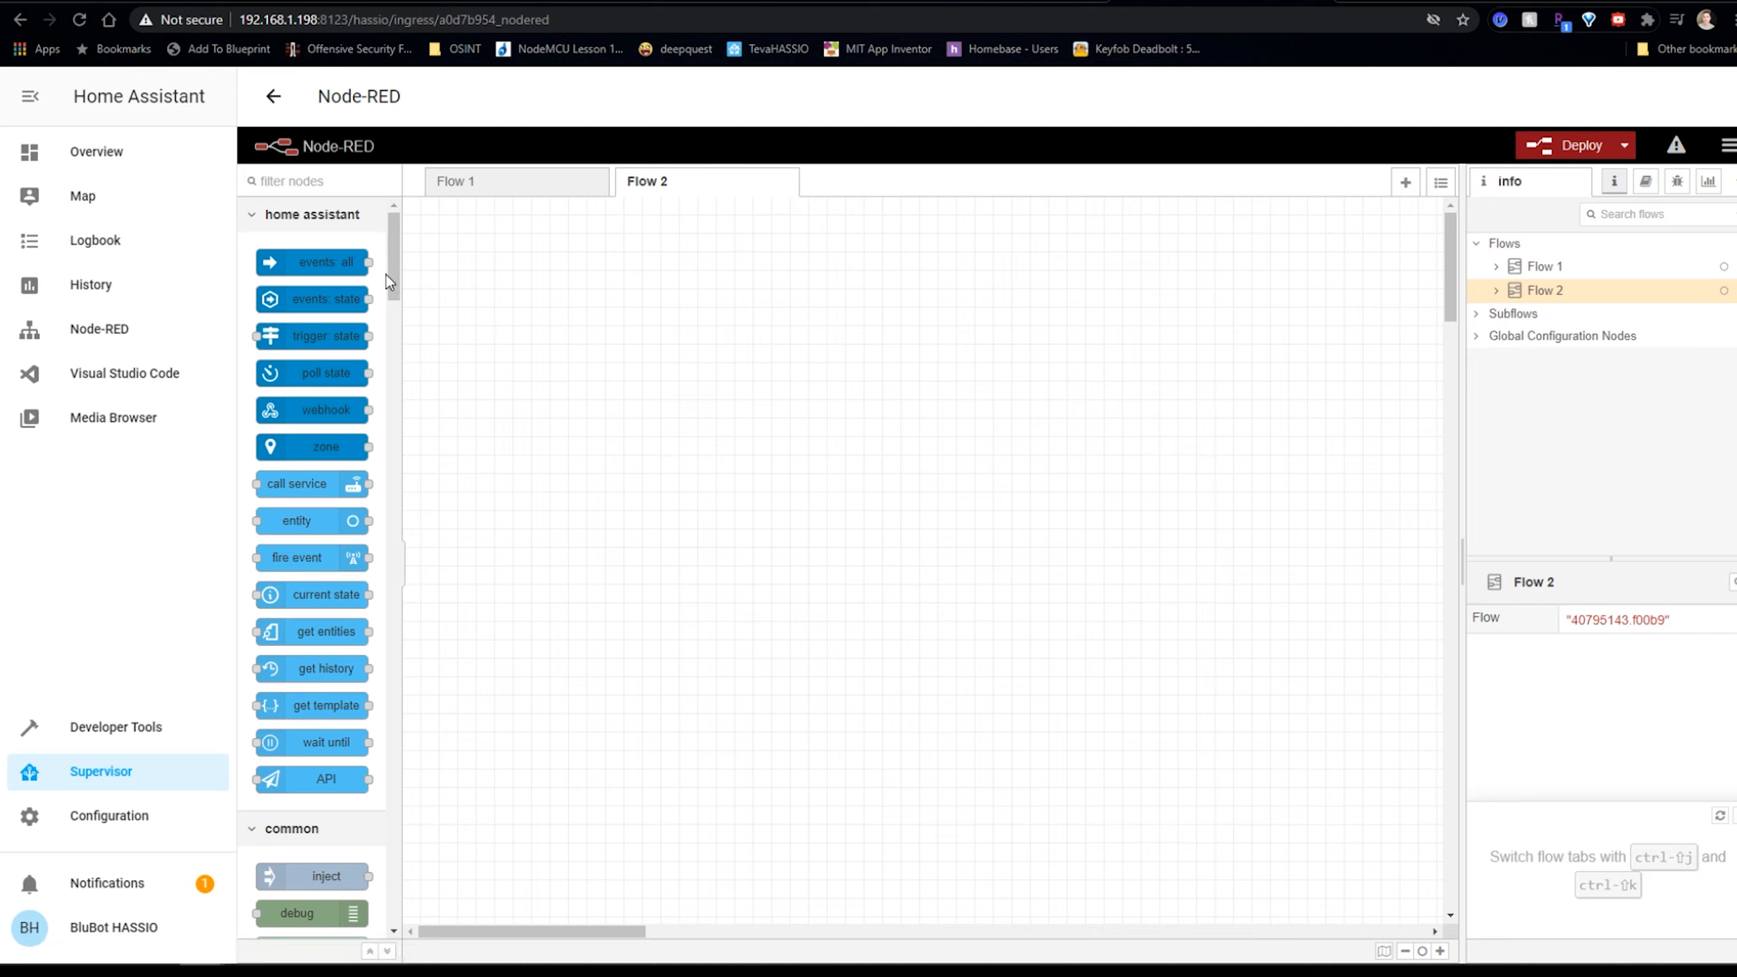
# Place an inject, a call service and a switch node on the Flow 2 canvas.
pyautogui.moveTo(393, 264); pyautogui.dragTo(404, 342)
pyautogui.moveTo(311, 298); pyautogui.dragTo(712, 418)
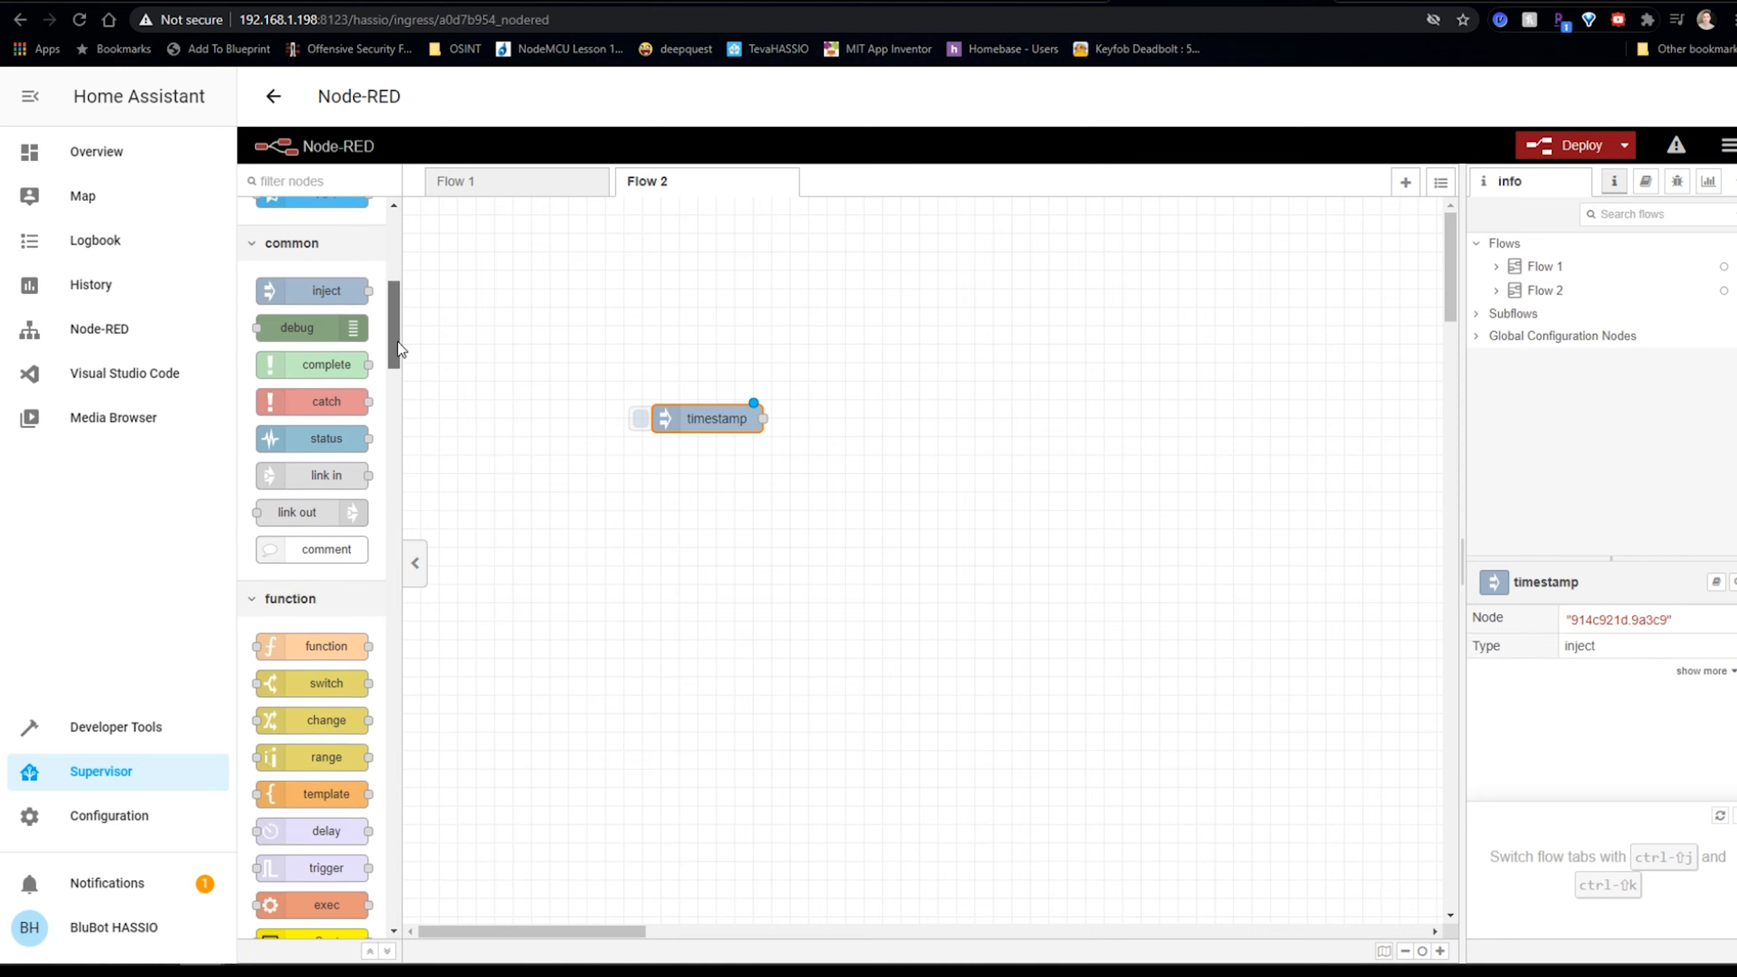
pyautogui.moveTo(398, 339); pyautogui.dragTo(394, 300)
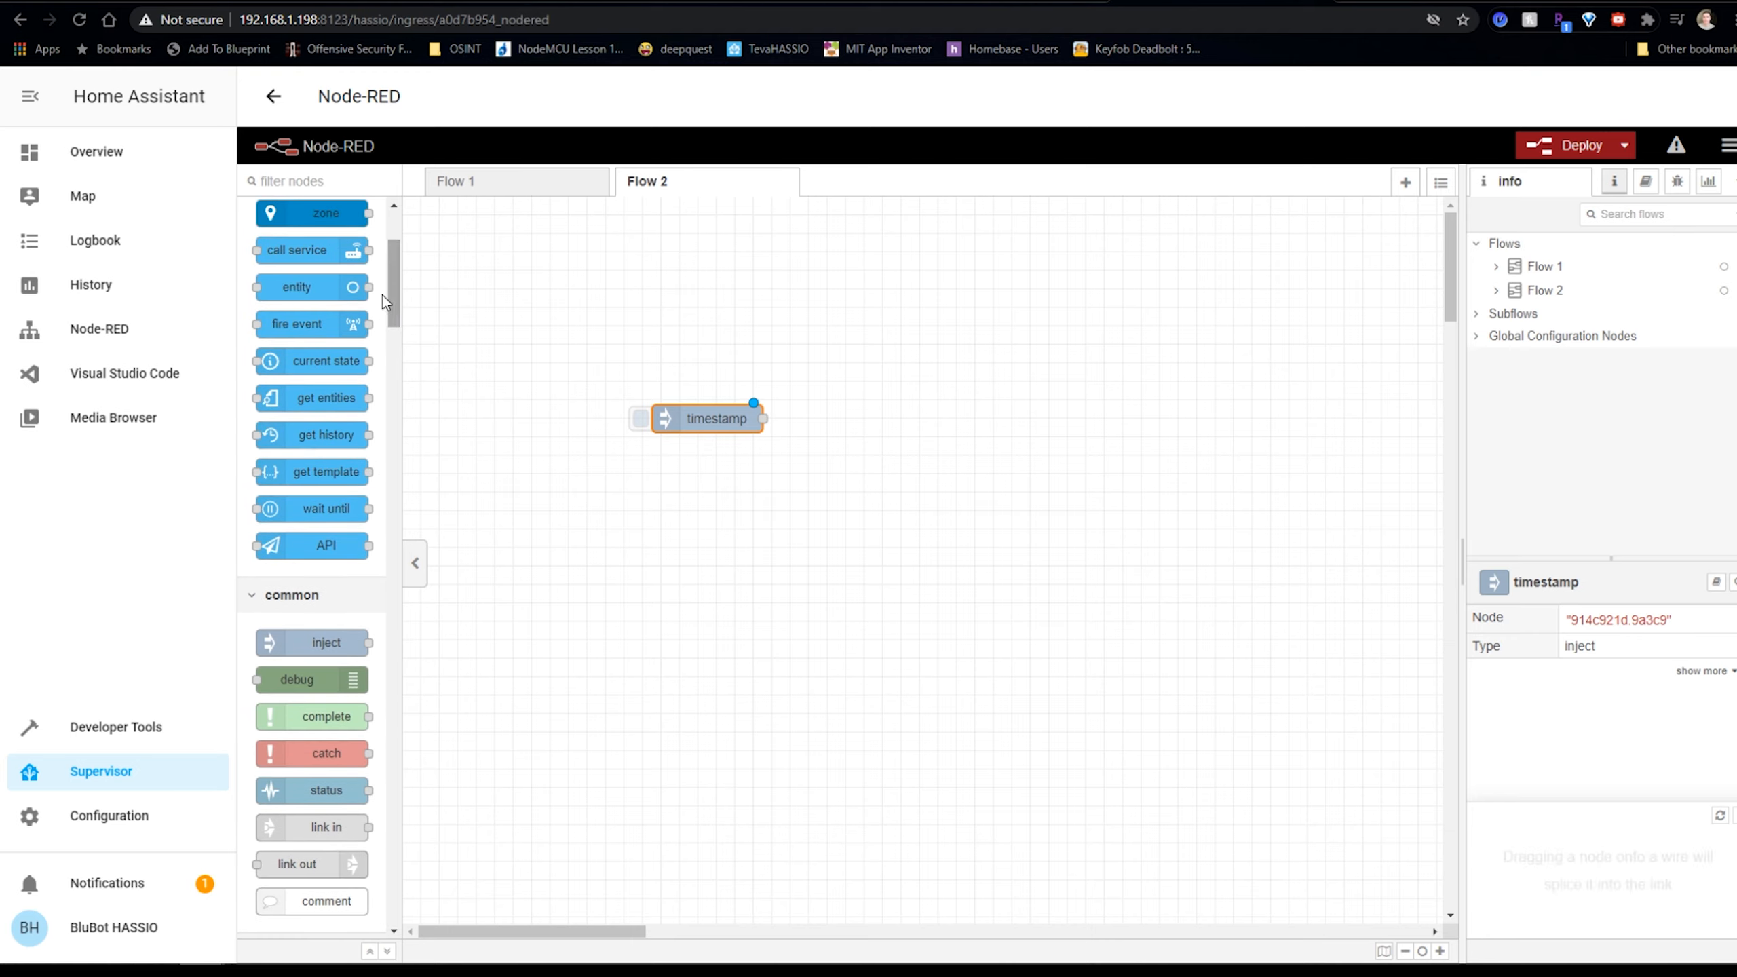
pyautogui.moveTo(308, 251); pyautogui.dragTo(1034, 418)
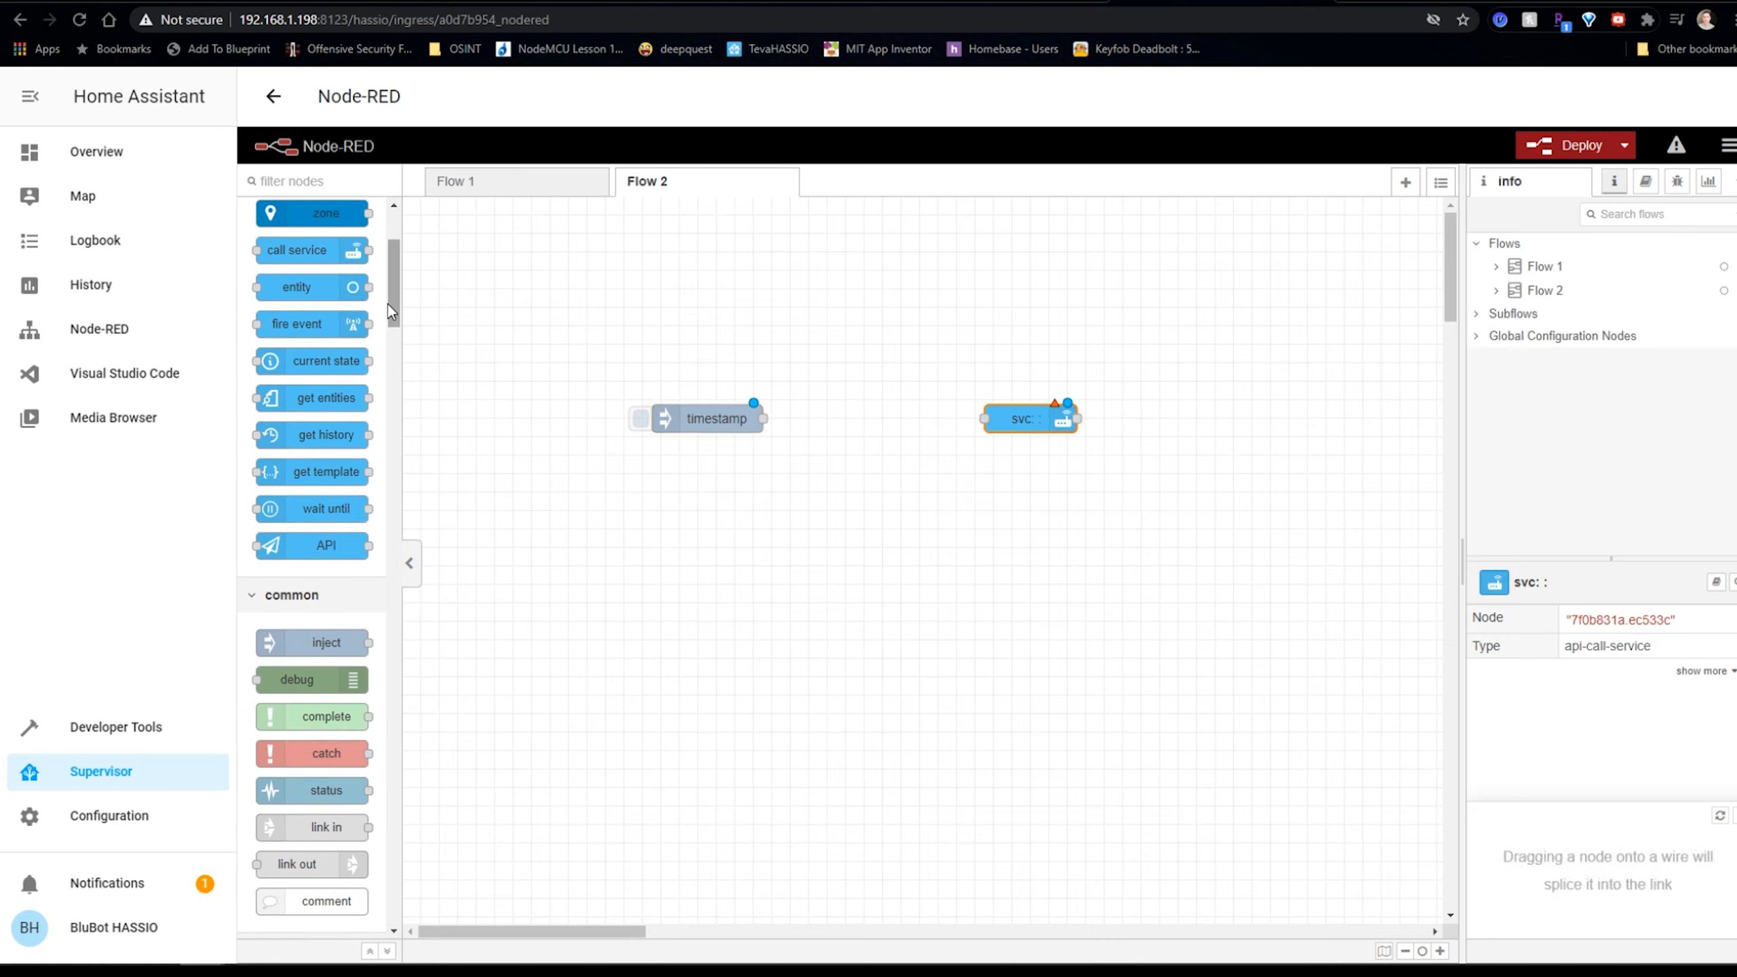
pyautogui.moveTo(393, 302); pyautogui.dragTo(409, 375)
pyautogui.moveTo(322, 481); pyautogui.dragTo(923, 363)
# Shift the timestamp inject further left and add a Big Timer node from the palette.
pyautogui.moveTo(711, 419); pyautogui.dragTo(592, 400)
pyautogui.moveTo(395, 360); pyautogui.dragTo(407, 715)
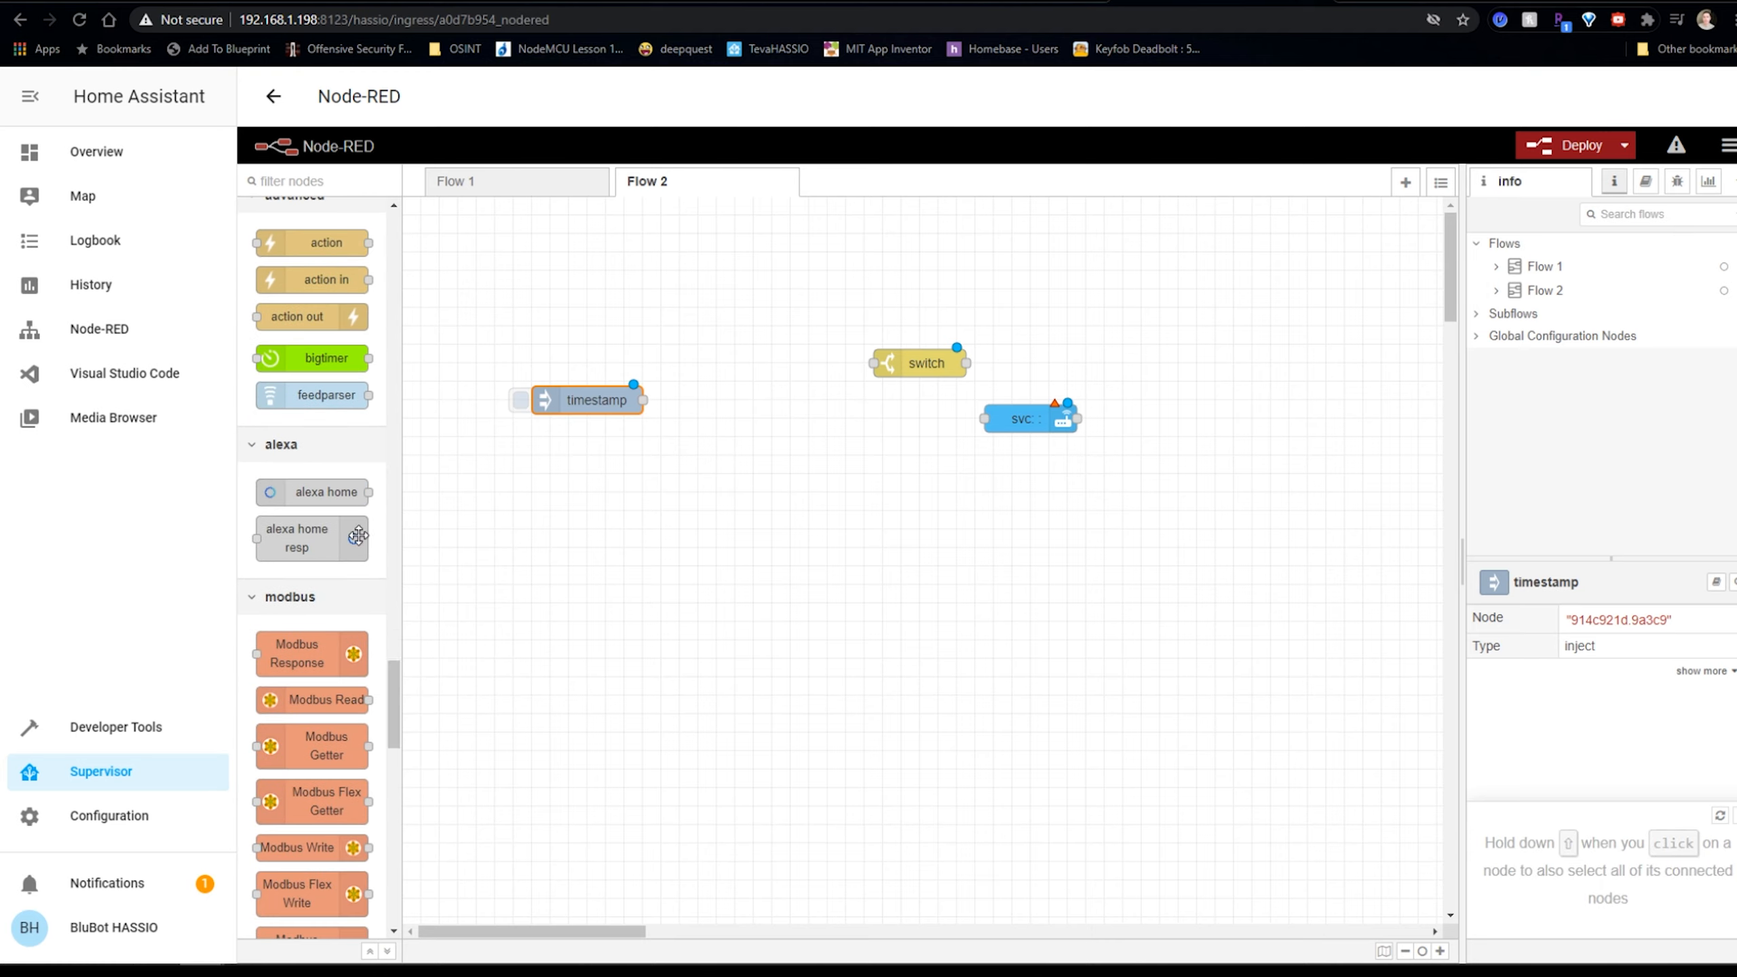
pyautogui.moveTo(323, 357); pyautogui.dragTo(578, 270)
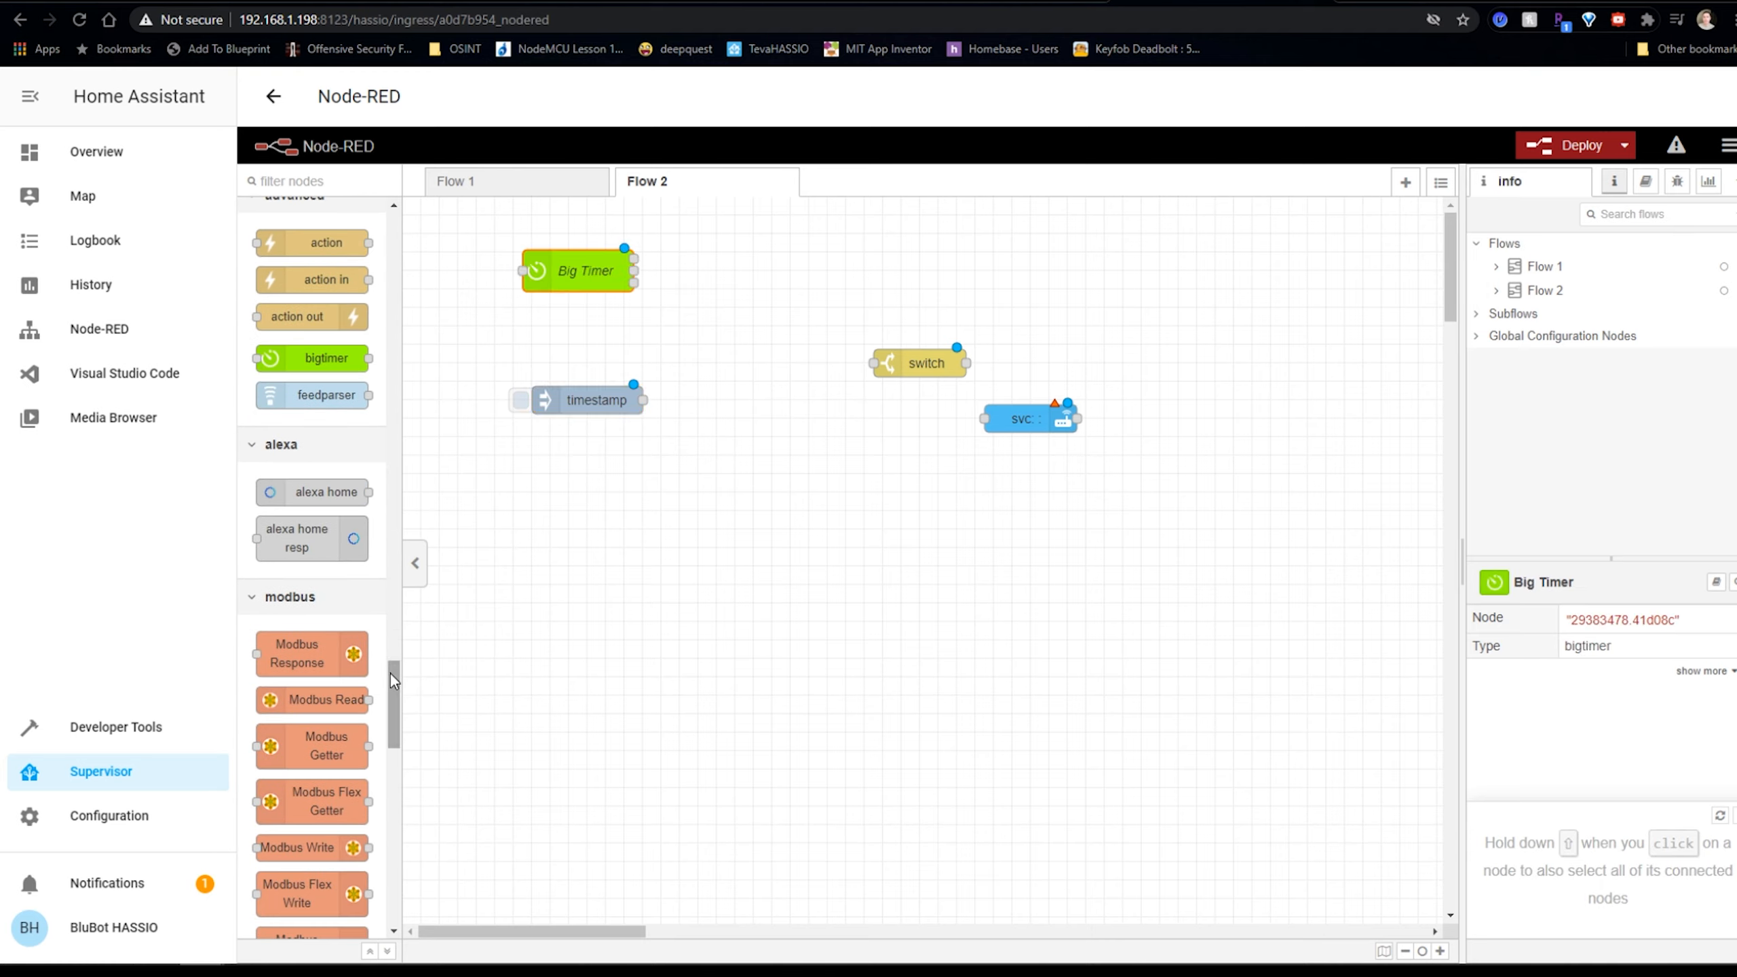
pyautogui.scroll(-3, 403, 742)
pyautogui.moveTo(404, 742); pyautogui.dragTo(399, 226)
pyautogui.click(679, 444)
# Name the timestamp inject node On, with payload On.
pyautogui.doubleClick(596, 403)
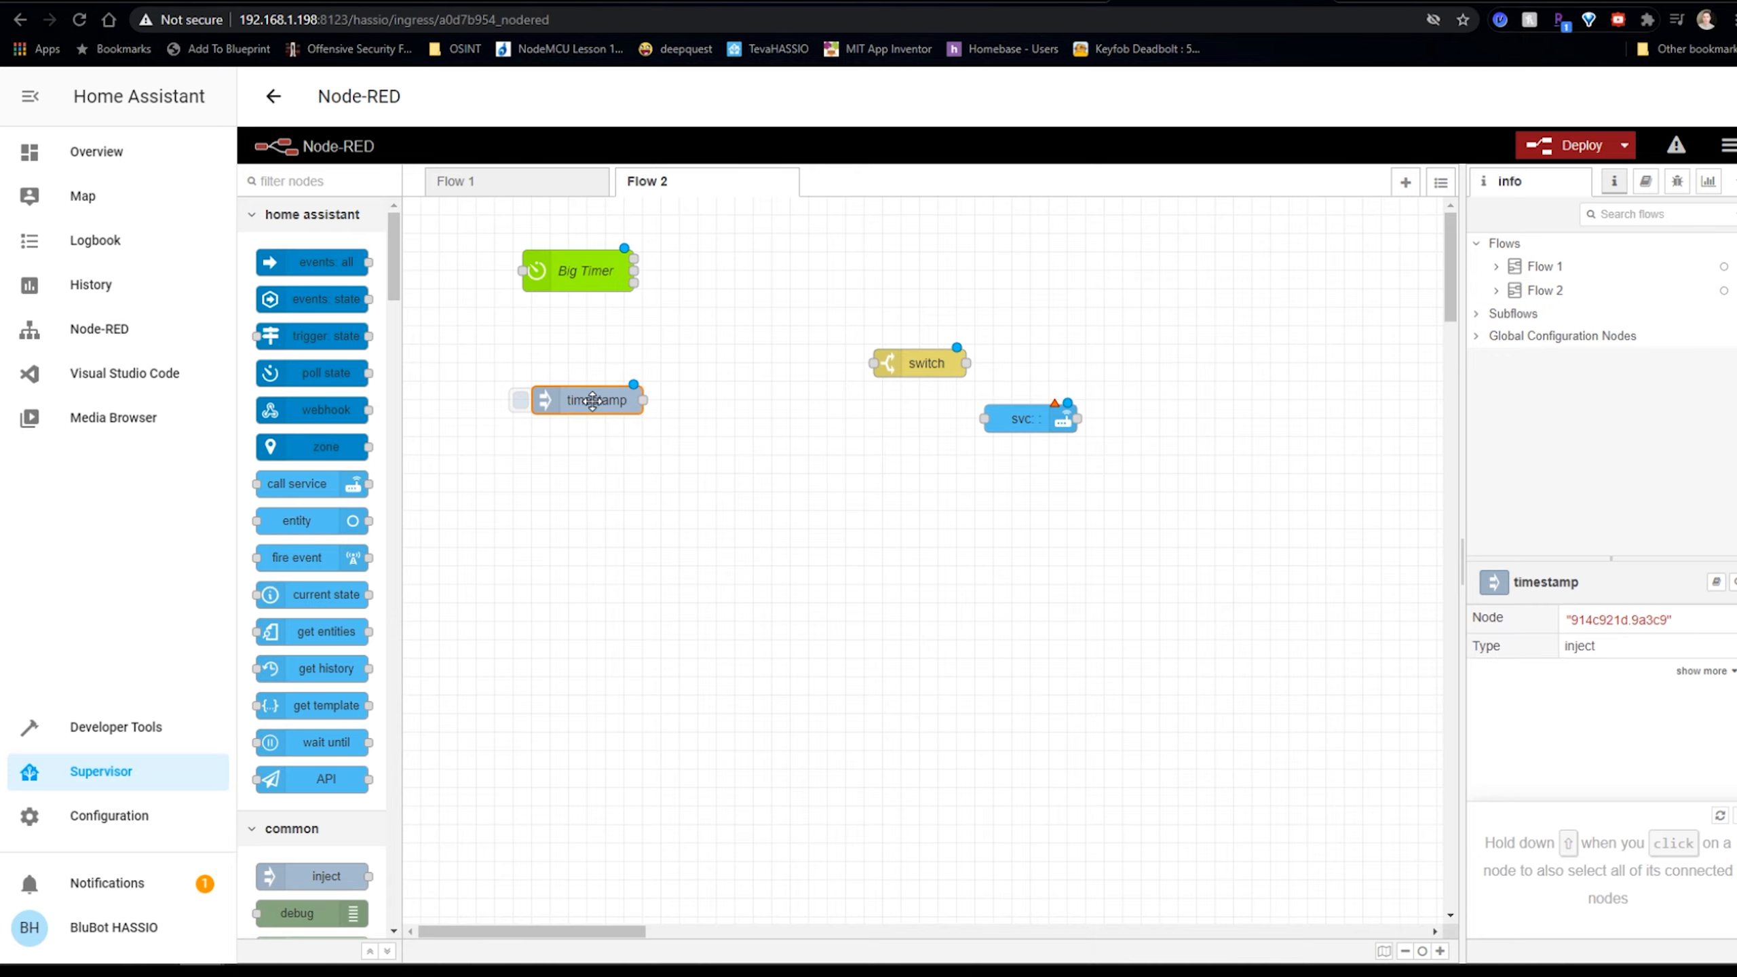
pyautogui.click(1197, 386)
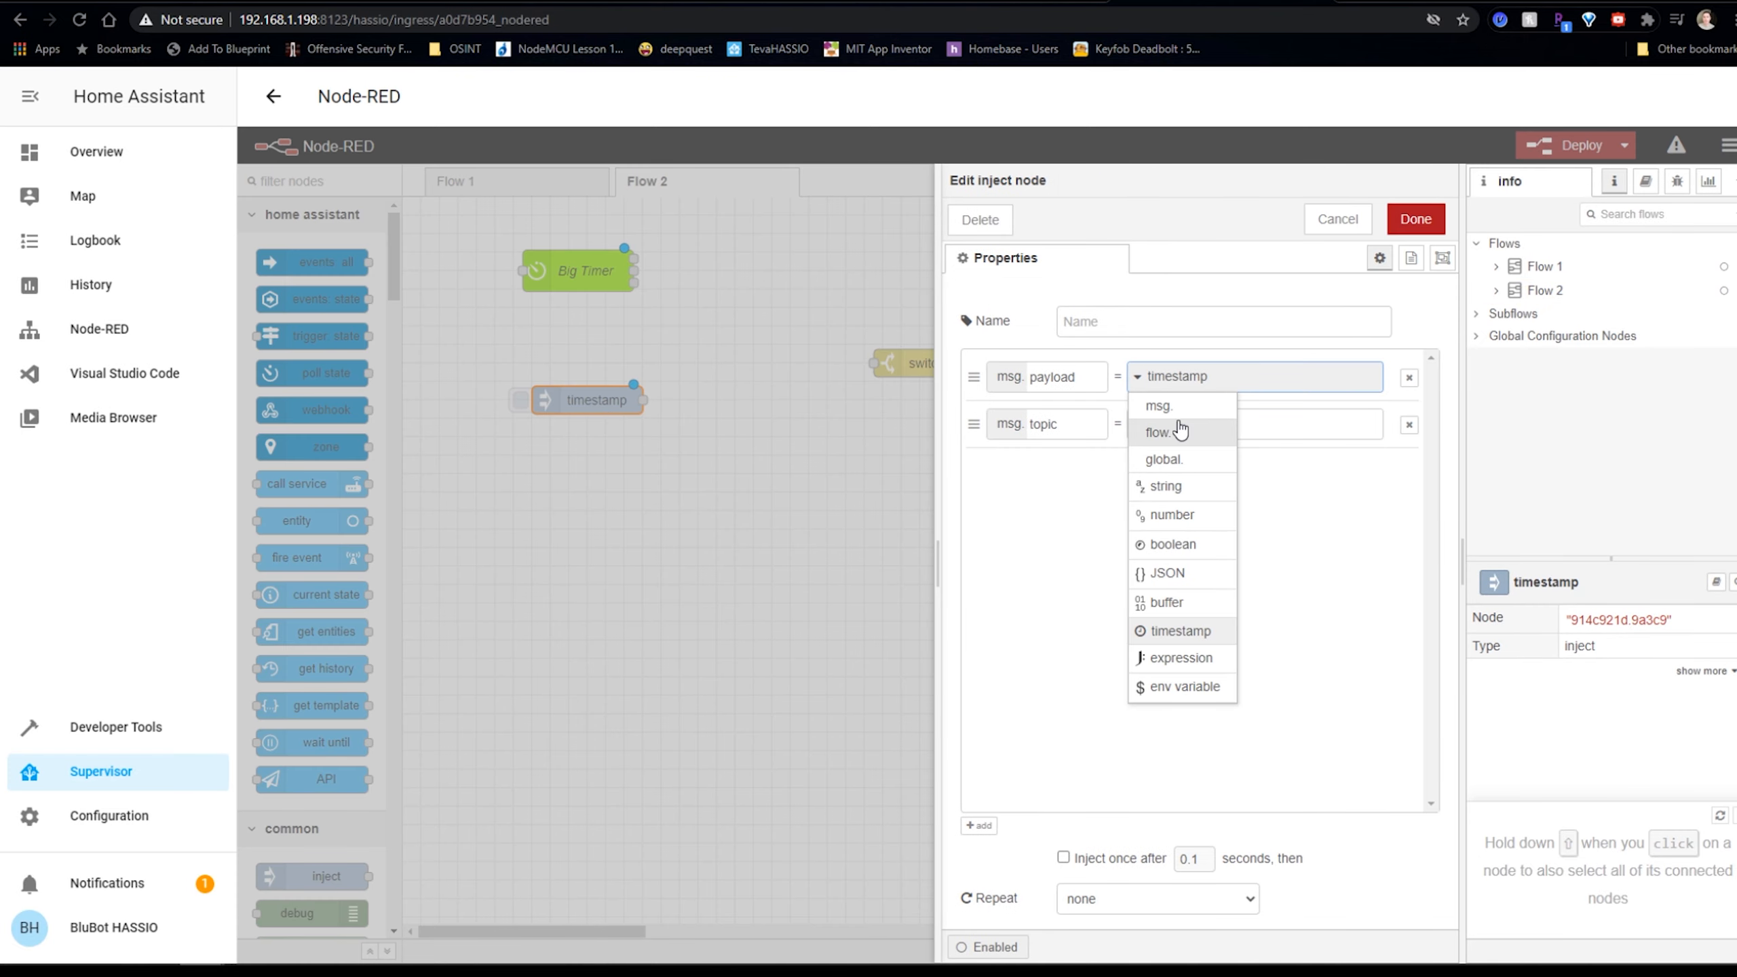
pyautogui.click(1207, 404)
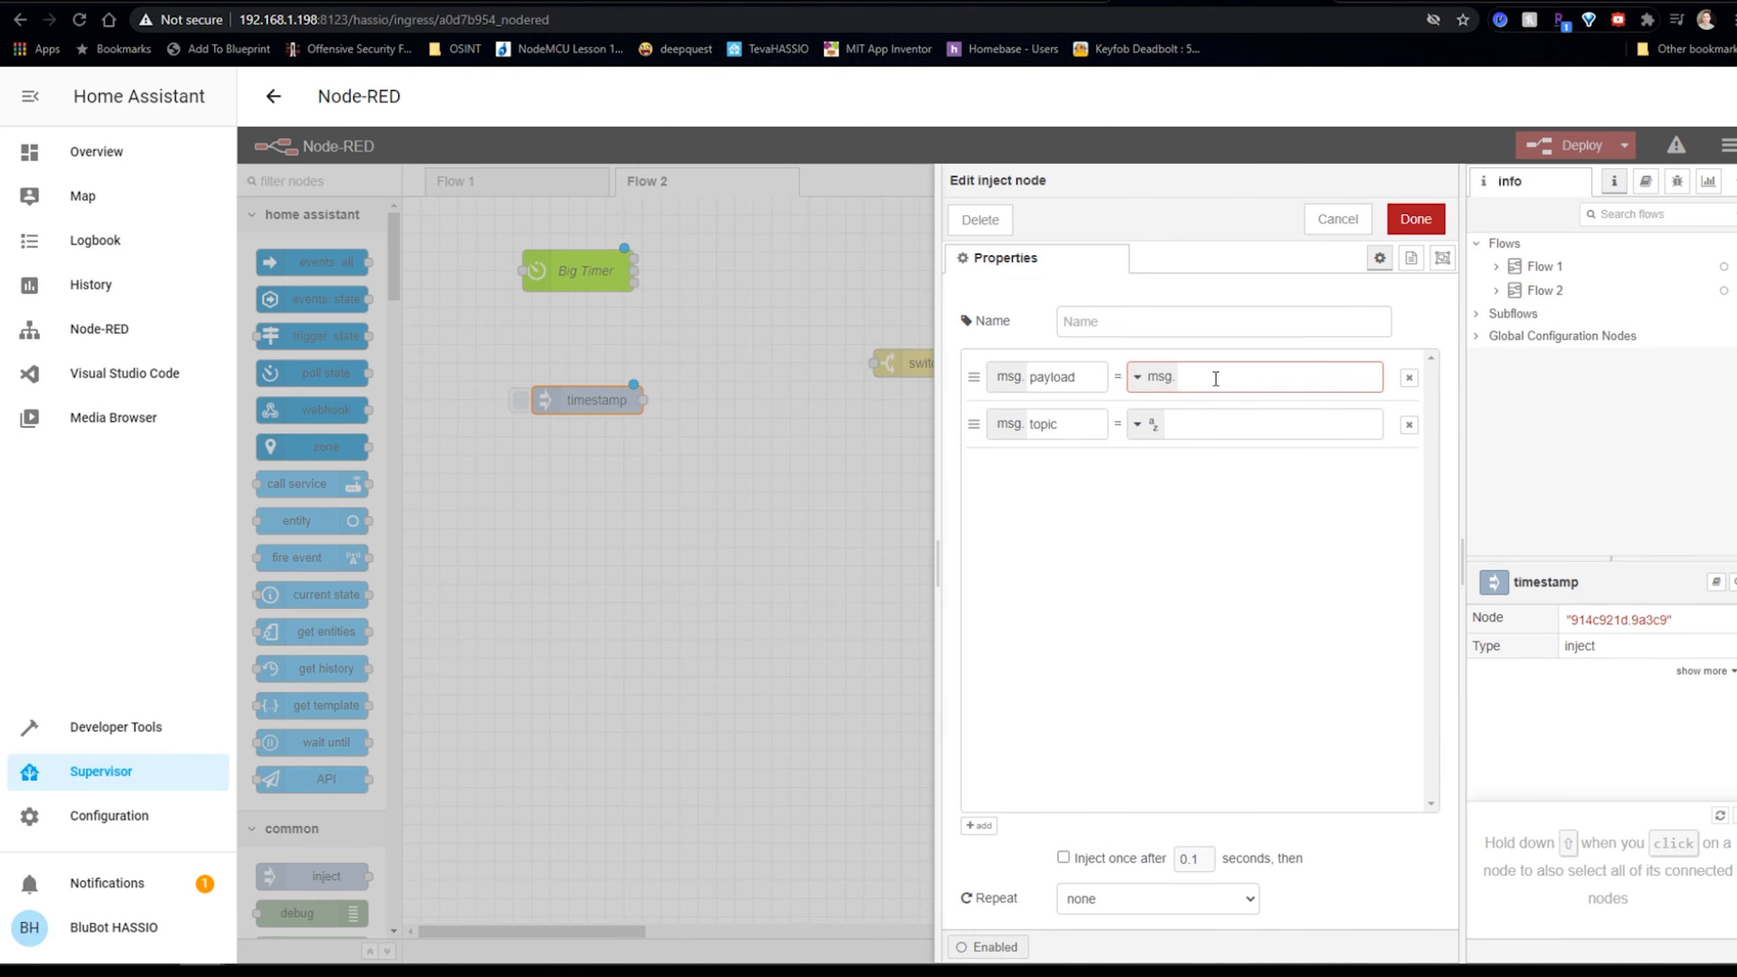
pyautogui.write('On')
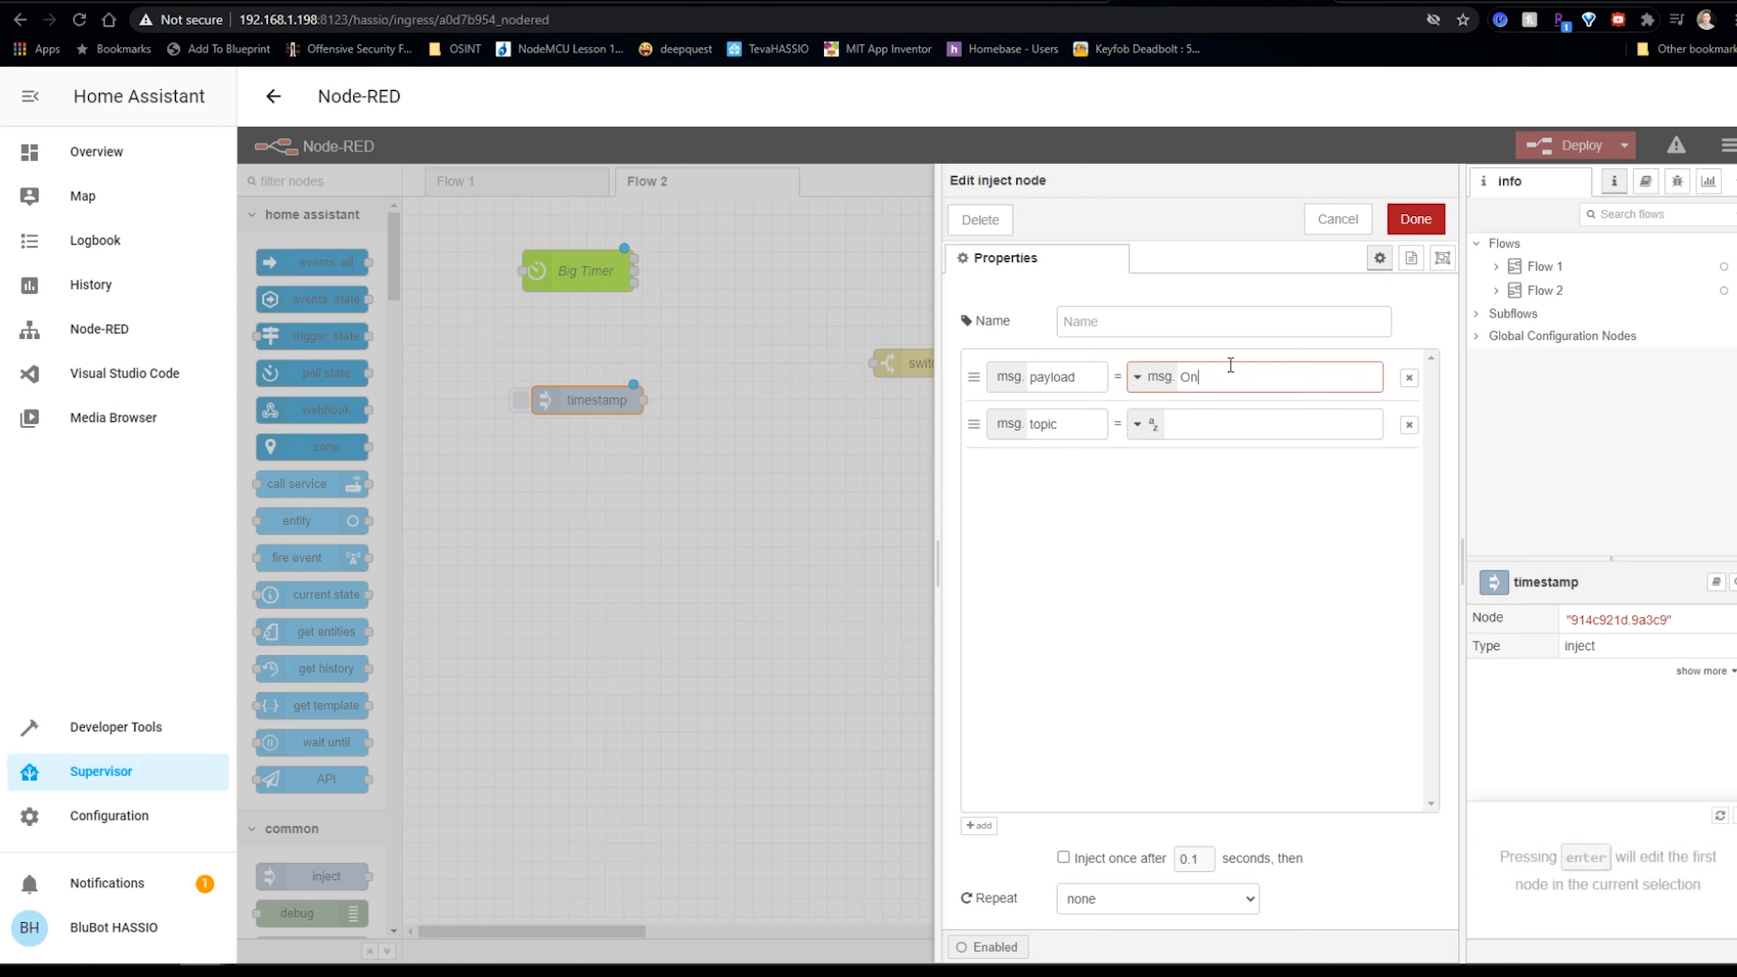
pyautogui.click(1122, 312)
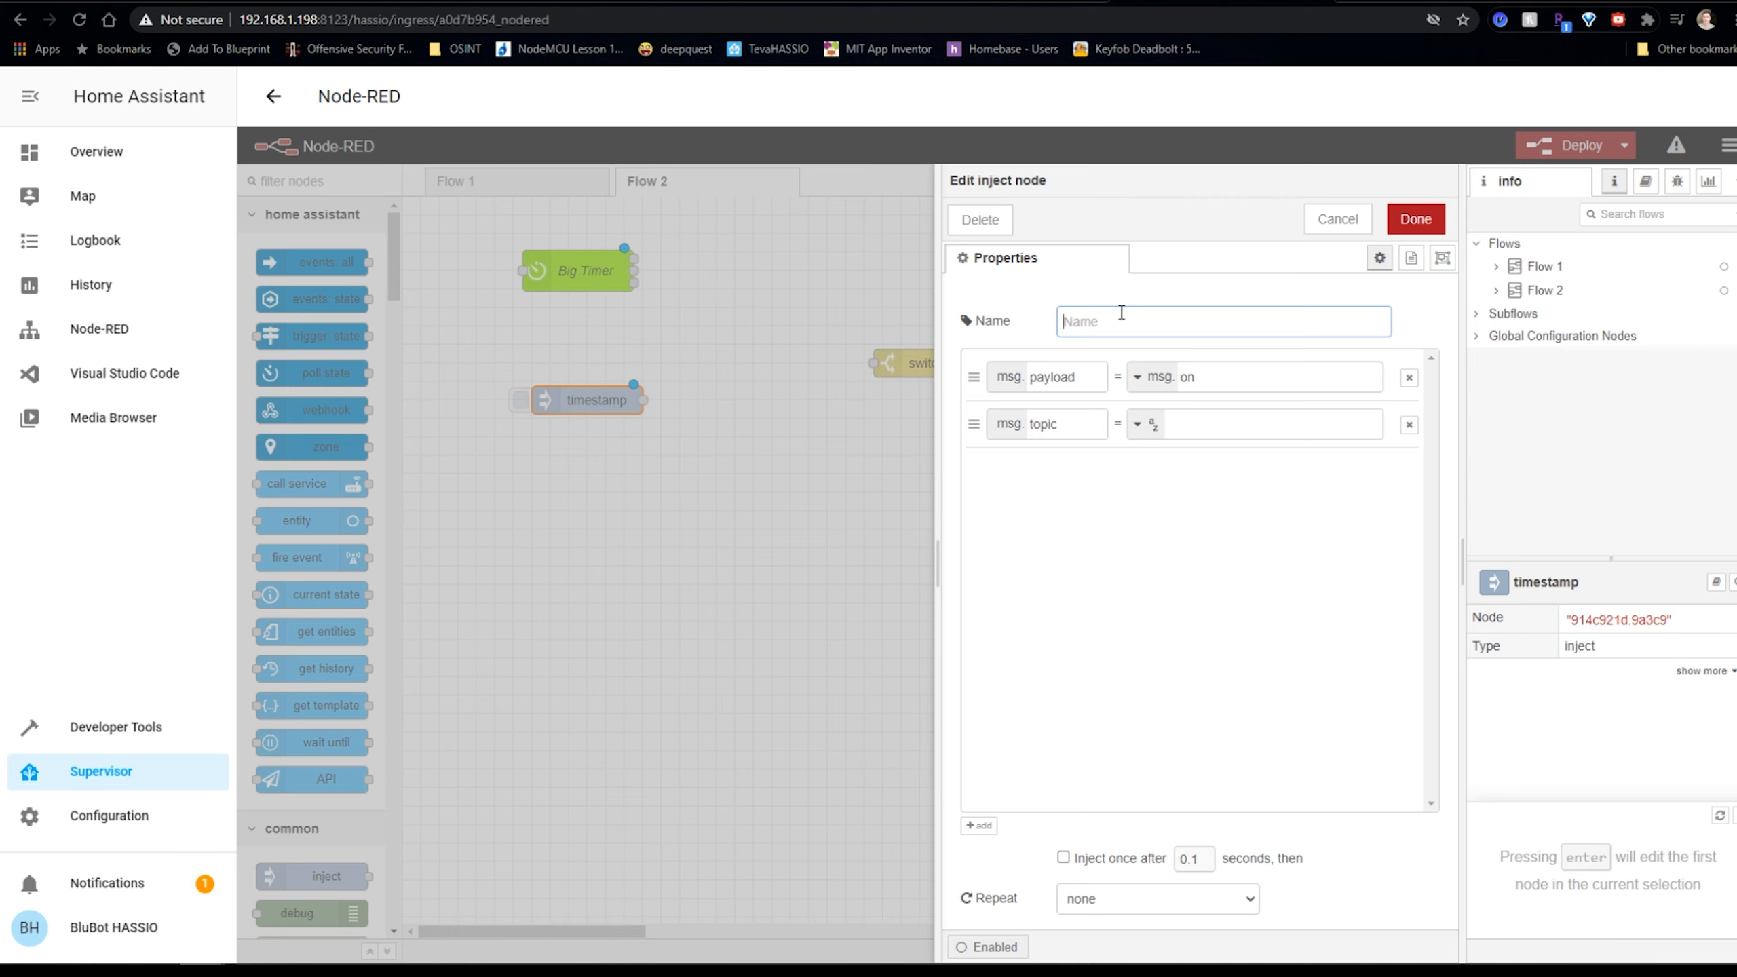
pyautogui.write('On')
pyautogui.click(1414, 219)
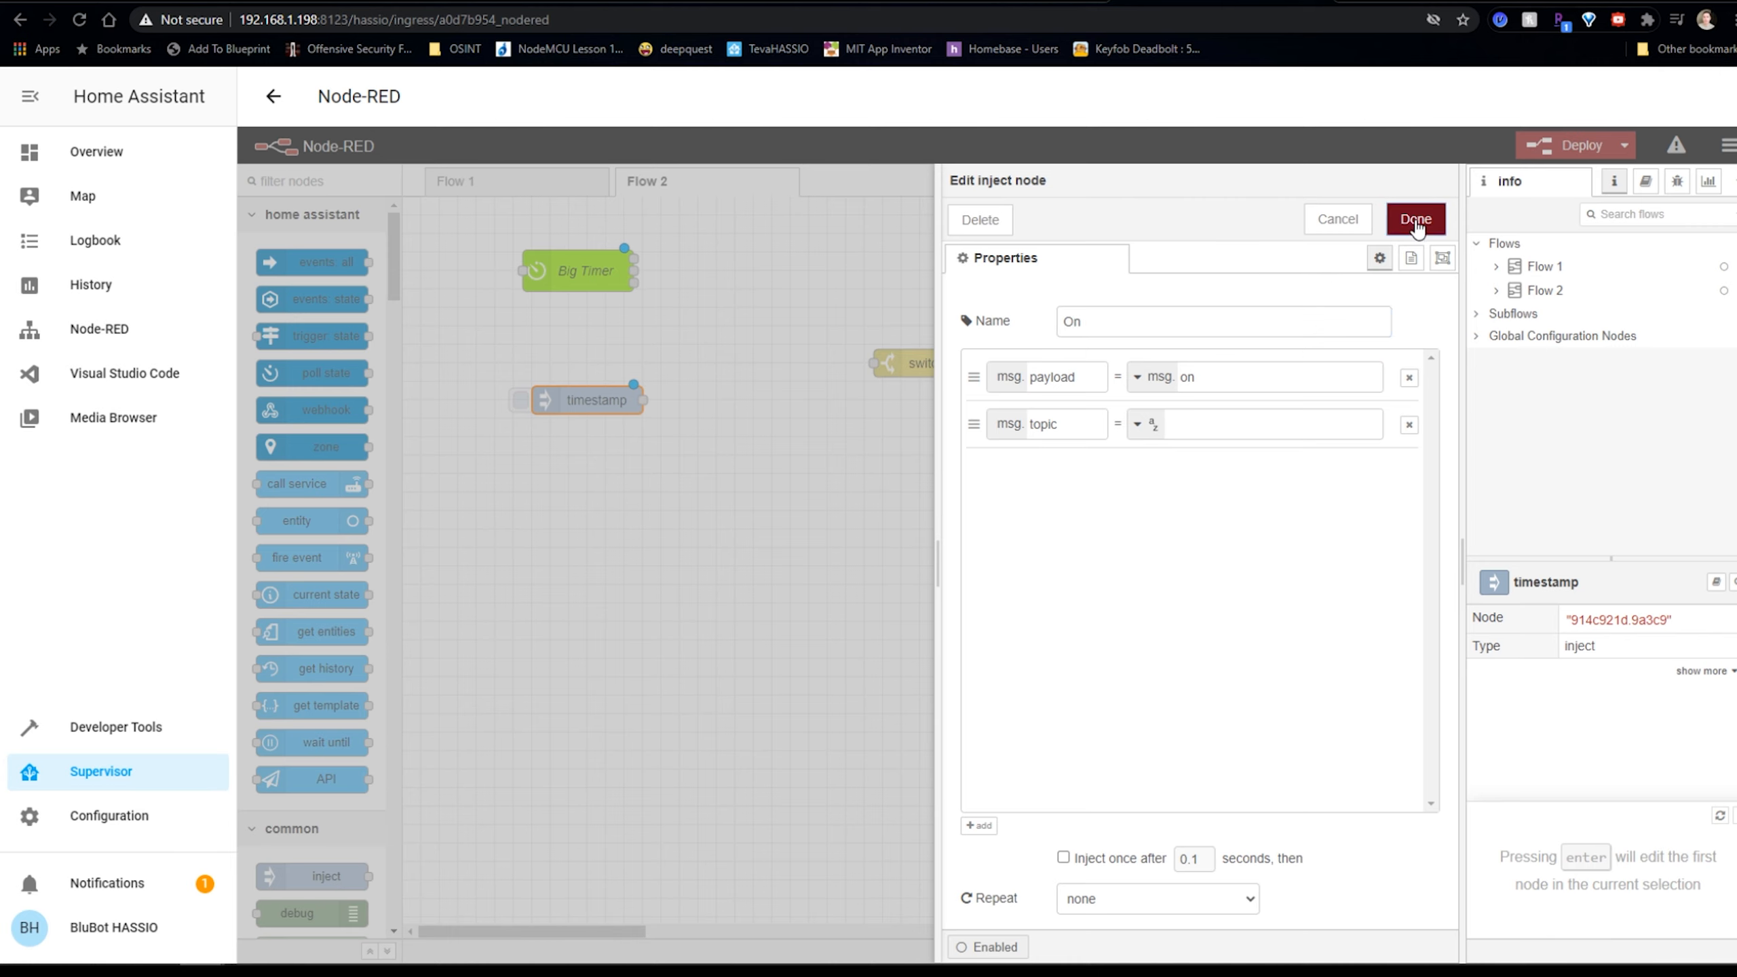
# Duplicate the On inject below it, rename the copy Off, and give it a string payload.
pyautogui.hotkey('ctrl', 'c')
pyautogui.hotkey('ctrl', 'v')
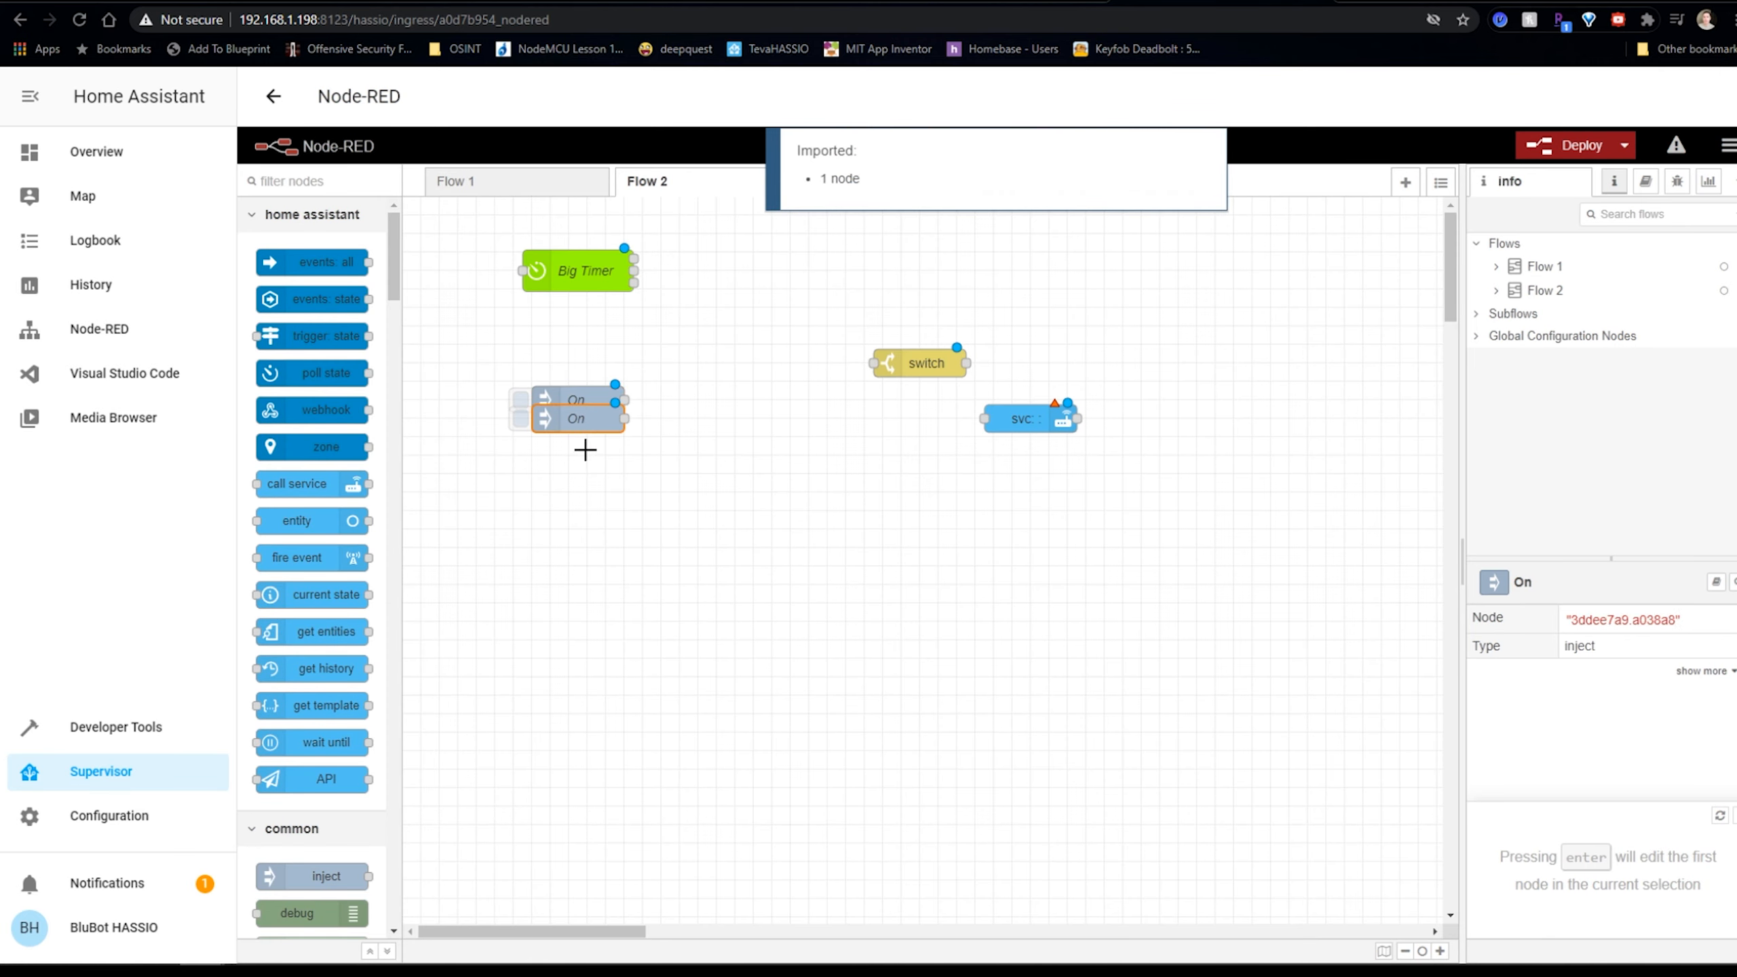
pyautogui.doubleClick(570, 457)
pyautogui.click(570, 455)
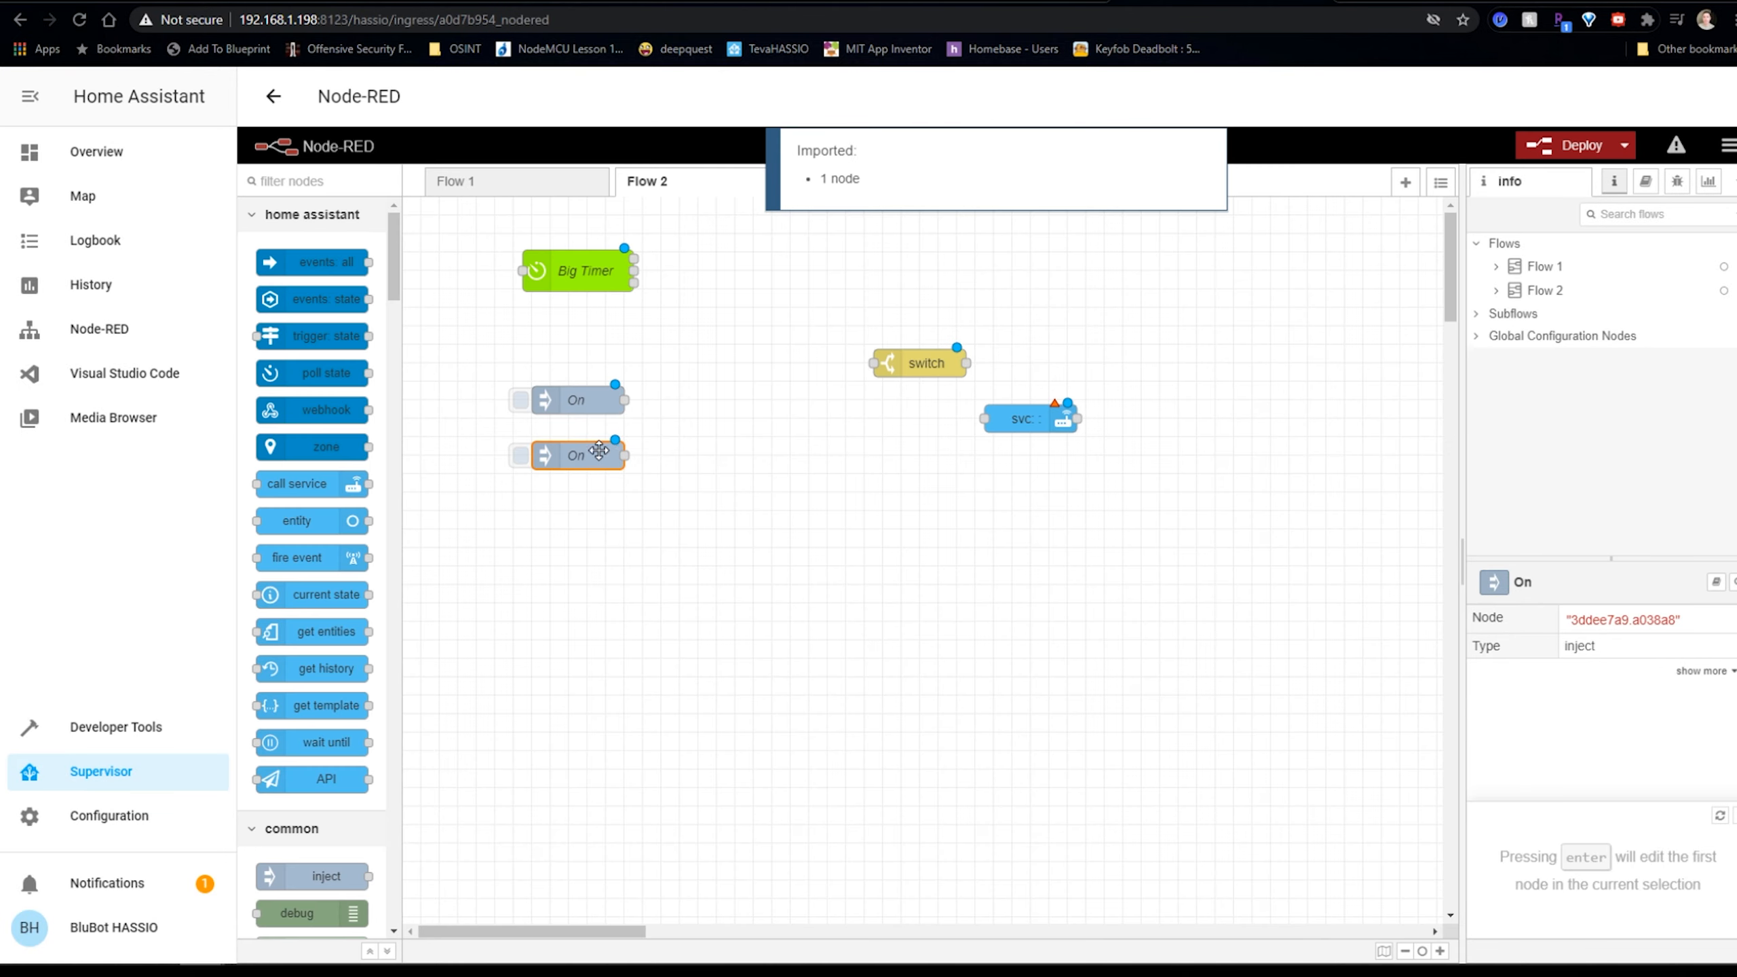
pyautogui.doubleClick(575, 453)
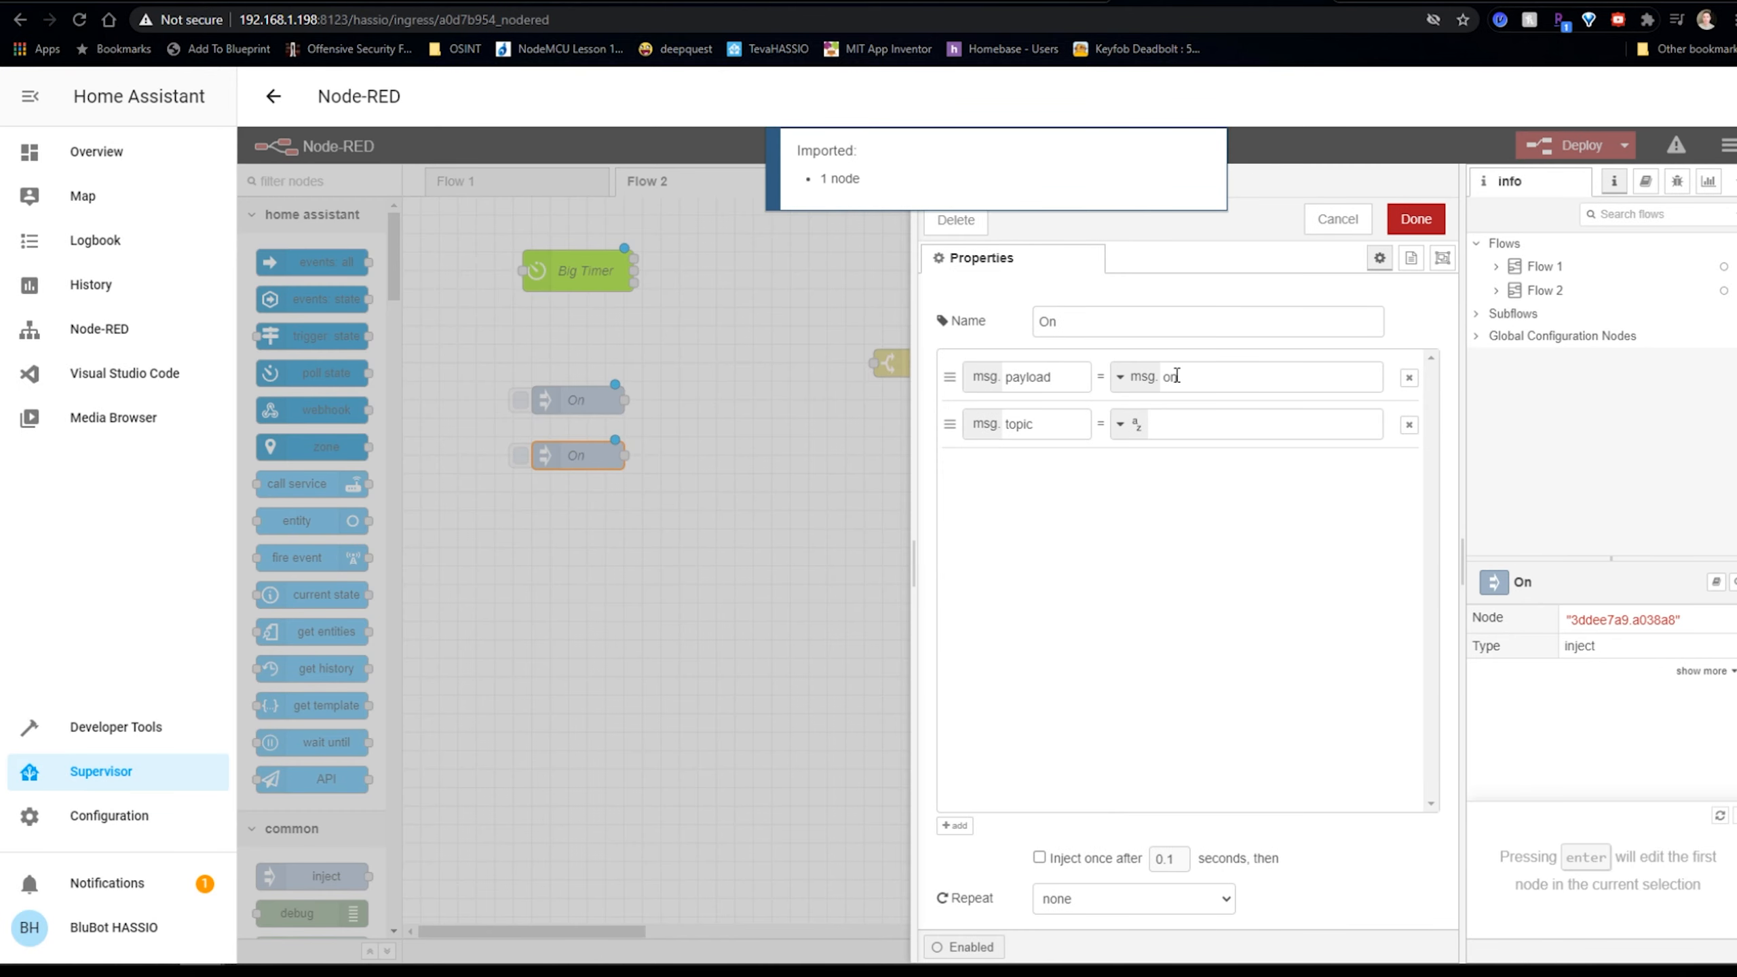
pyautogui.click(1102, 319)
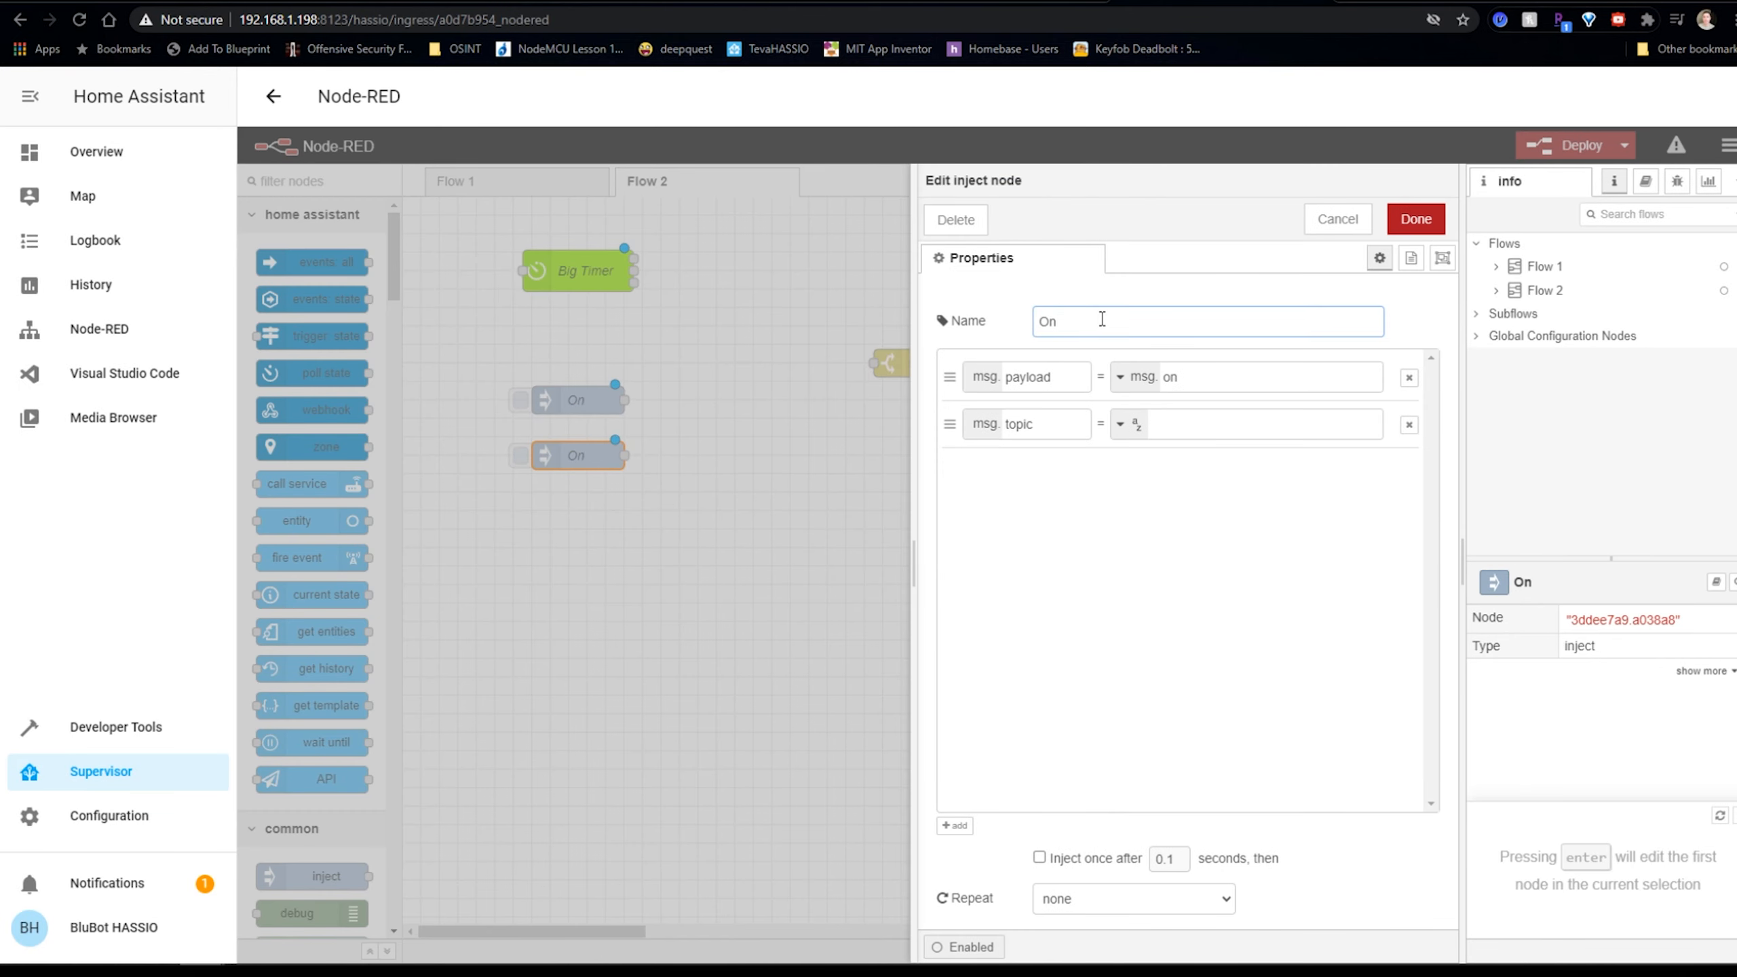
pyautogui.hotkey('ctrl', 'a')
pyautogui.write('Off')
pyautogui.click(1134, 382)
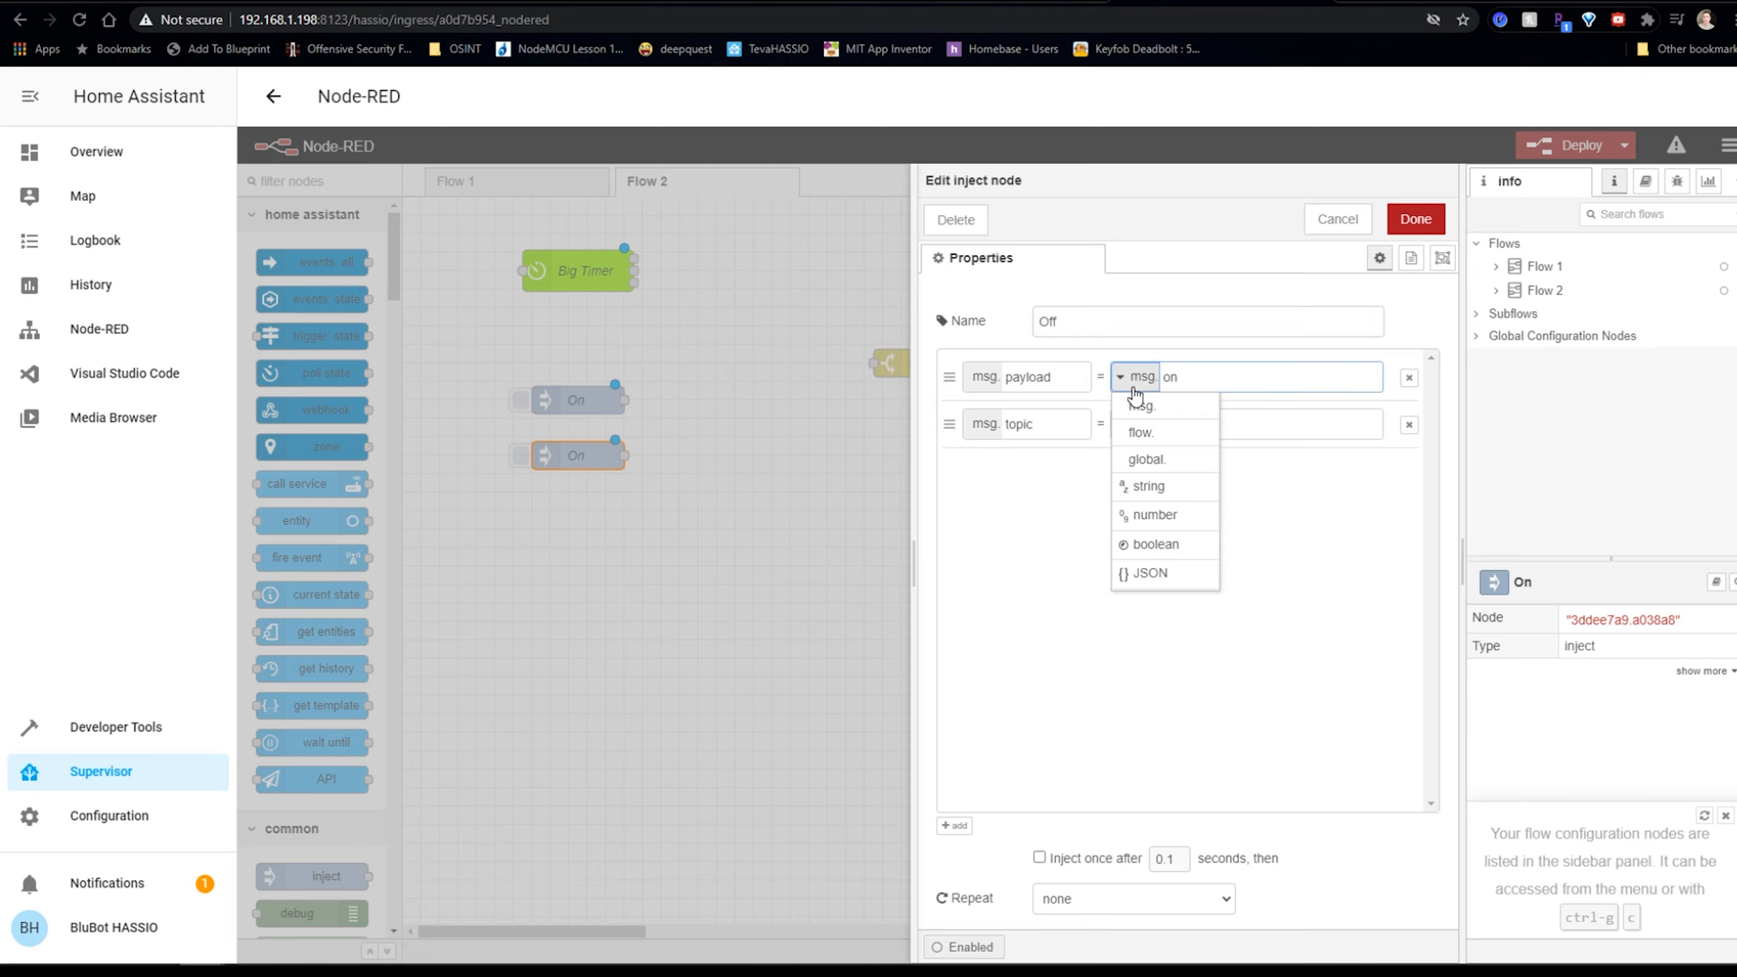
pyautogui.click(1153, 487)
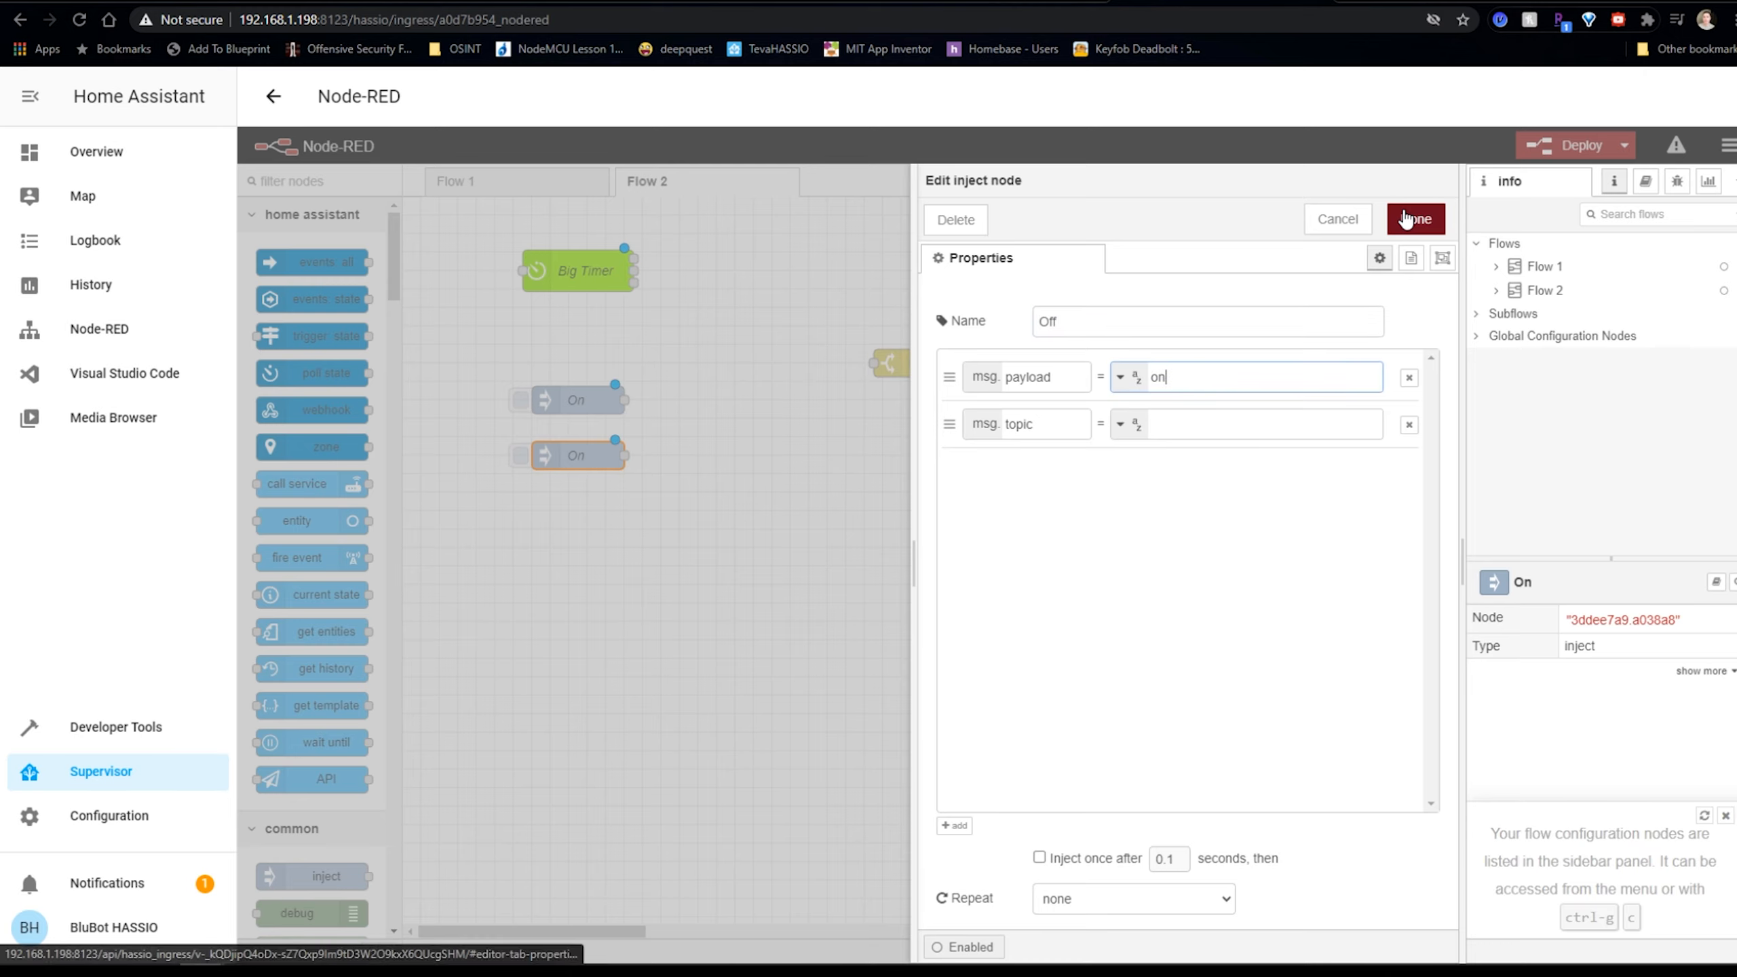
pyautogui.click(1405, 219)
# Set the On inject's payload type to string and move the switch nearer the injects.
pyautogui.doubleClick(577, 399)
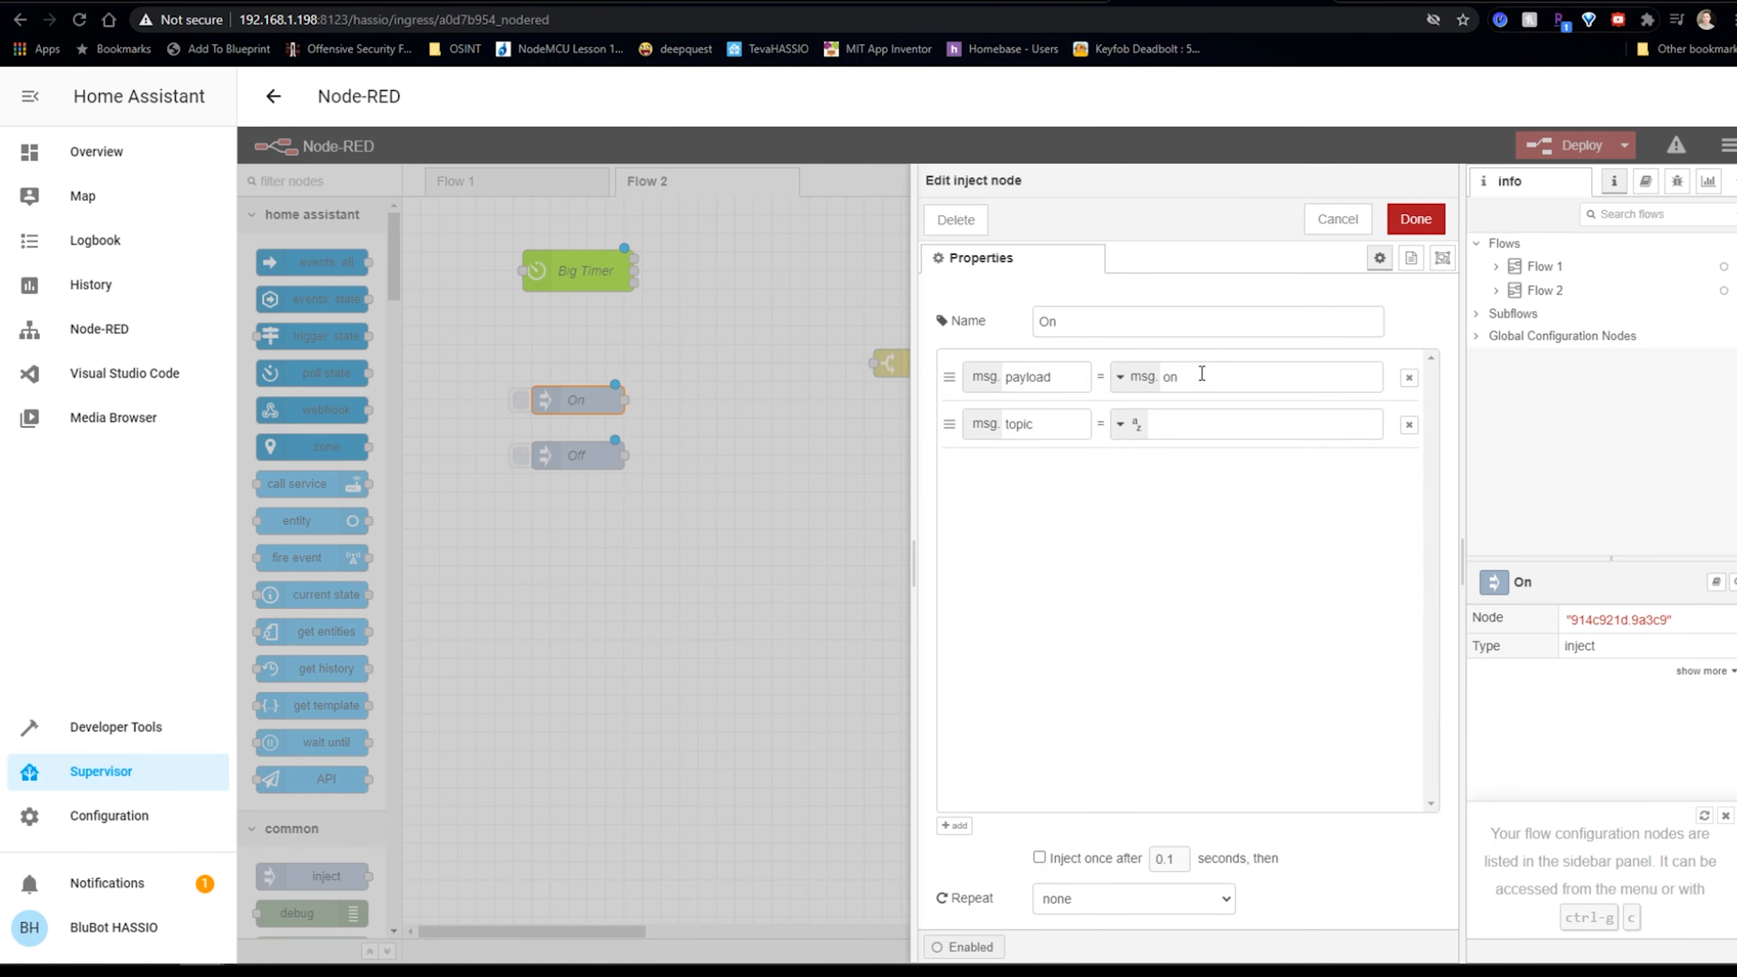
pyautogui.click(1121, 376)
pyautogui.click(1154, 486)
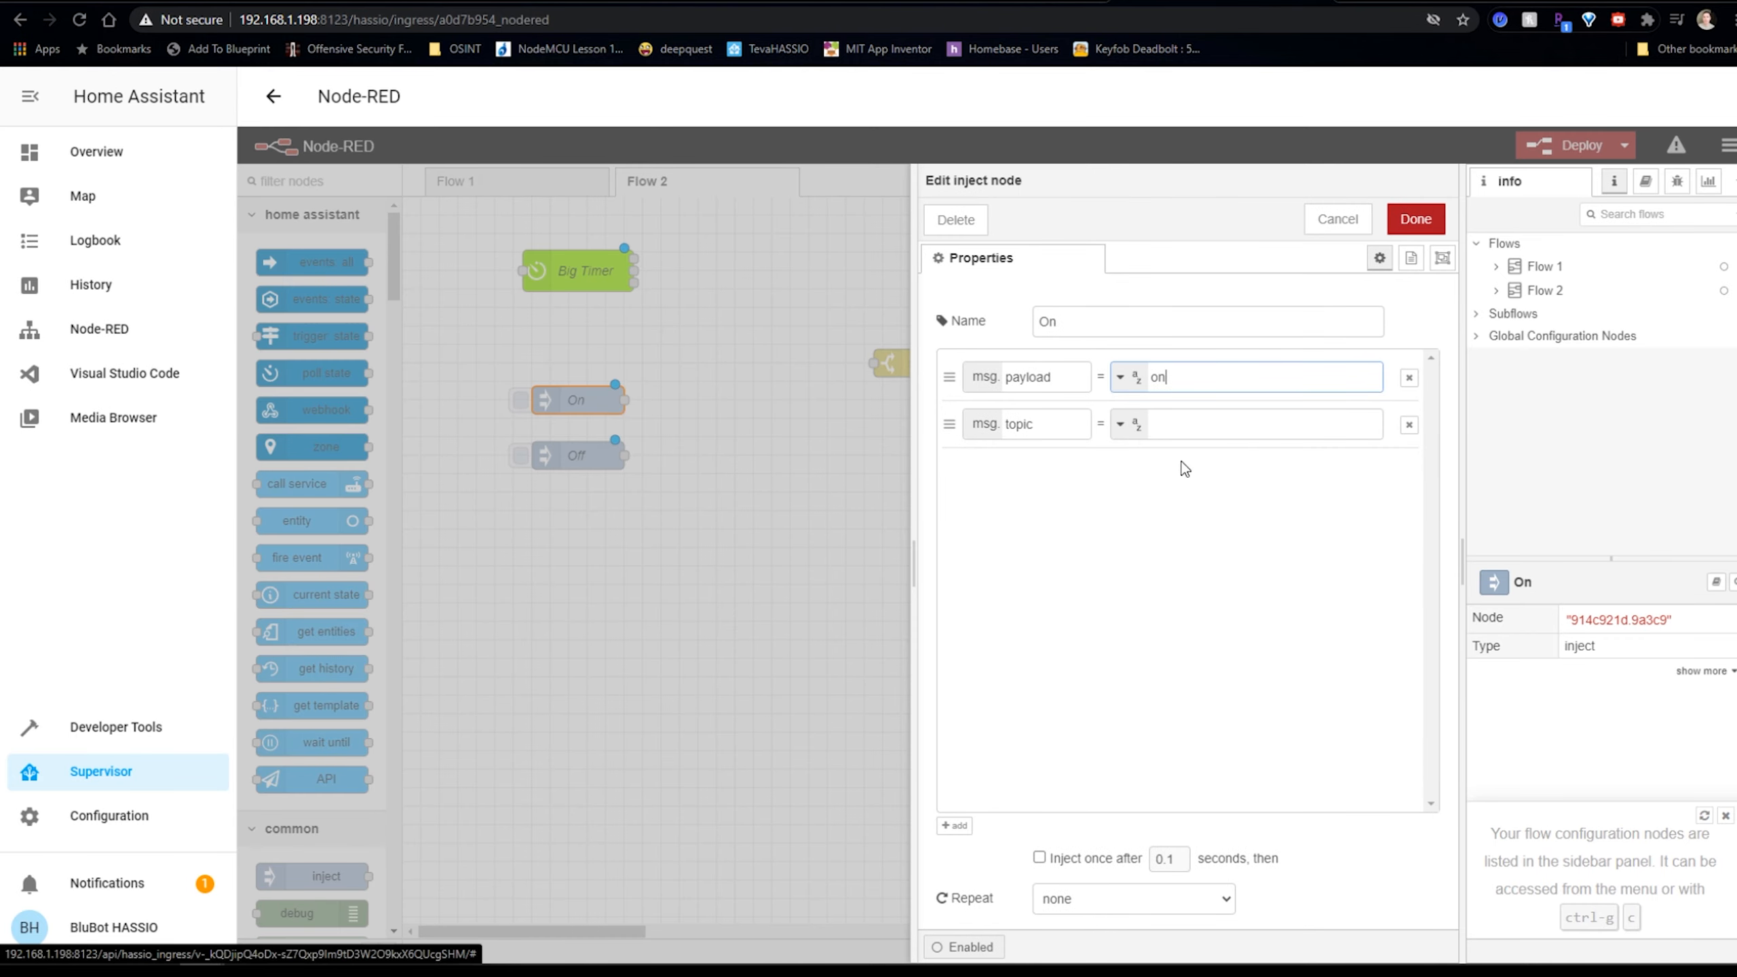
pyautogui.click(1416, 219)
pyautogui.click(841, 369)
pyautogui.moveTo(902, 365); pyautogui.dragTo(814, 332)
# Name the switch node 'On or Off'.
pyautogui.doubleClick(817, 327)
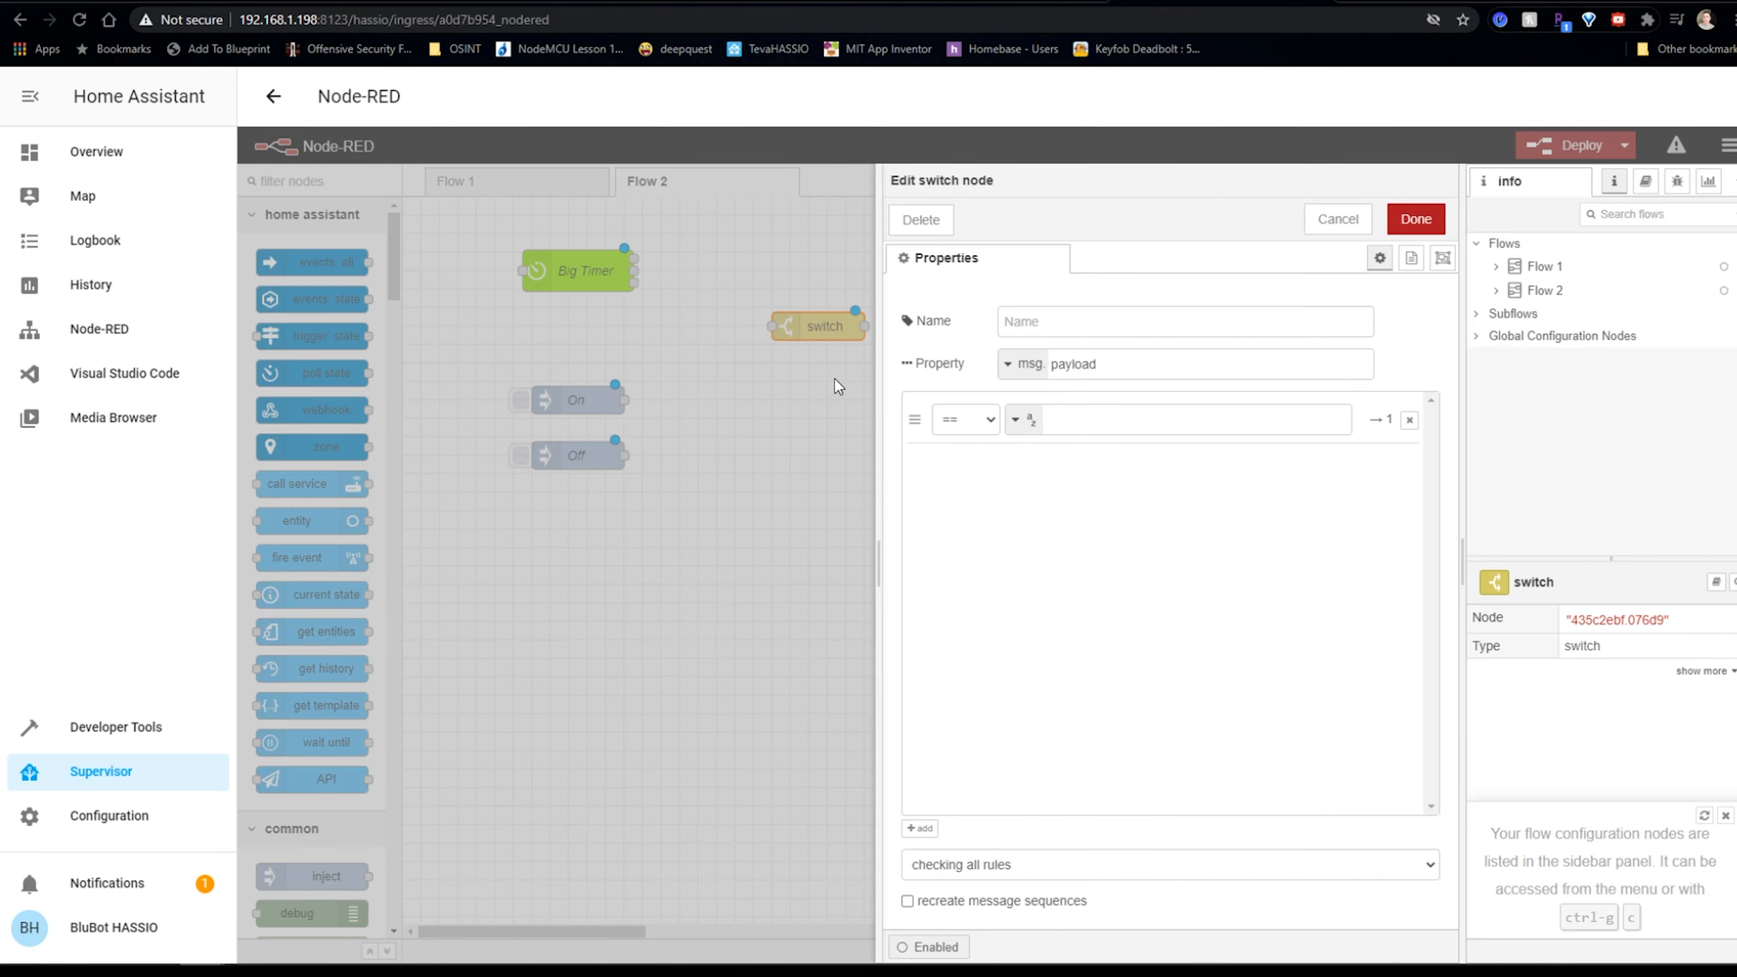
pyautogui.click(1039, 318)
pyautogui.write('On or Off')
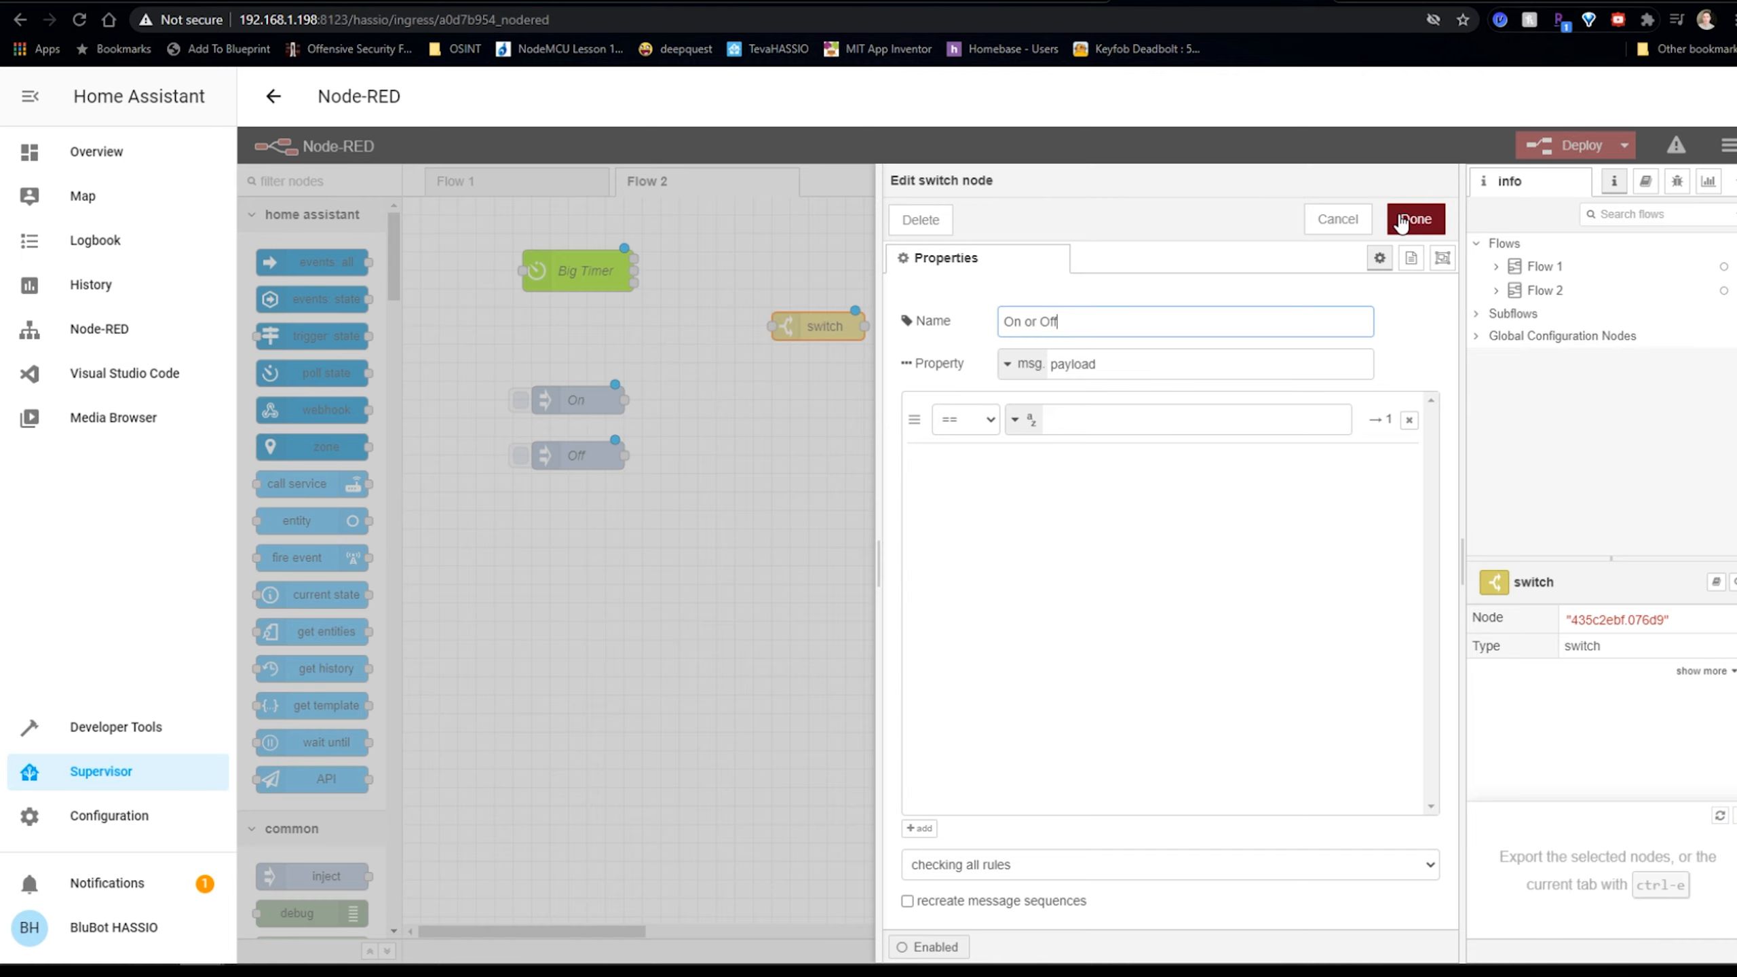
pyautogui.click(1400, 221)
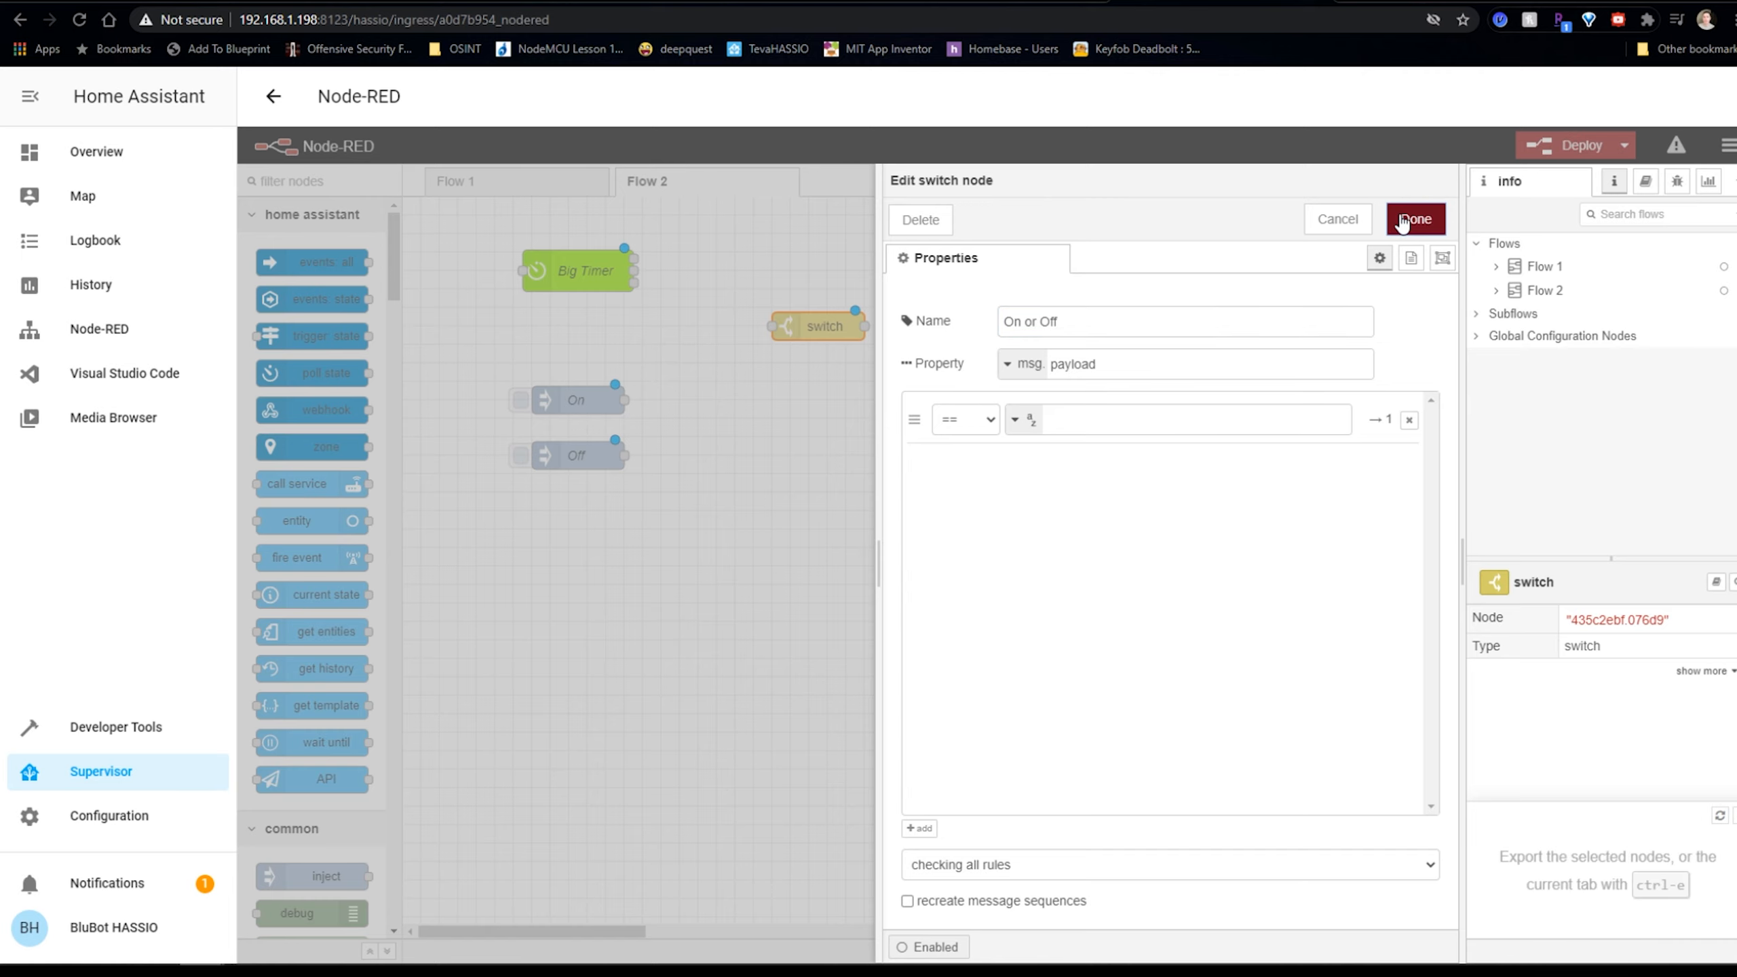
# Add routing rules so payload 'on' goes to output 1 and 'off' to output 2.
pyautogui.doubleClick(835, 327)
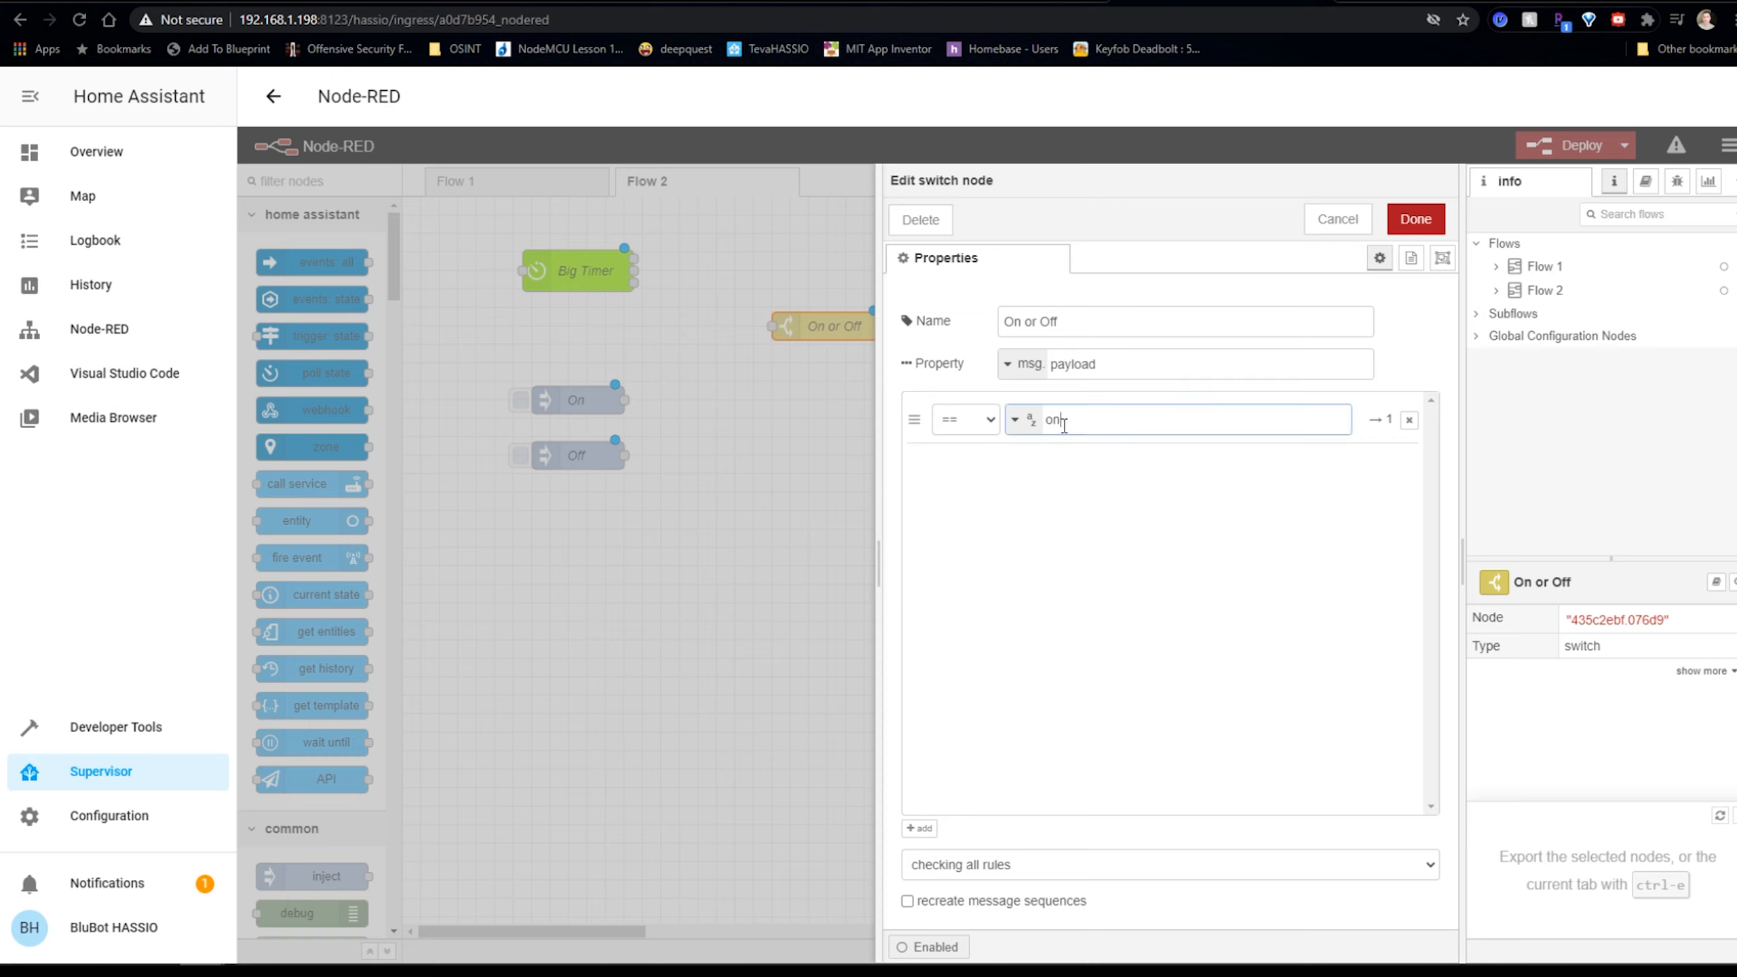
pyautogui.click(920, 828)
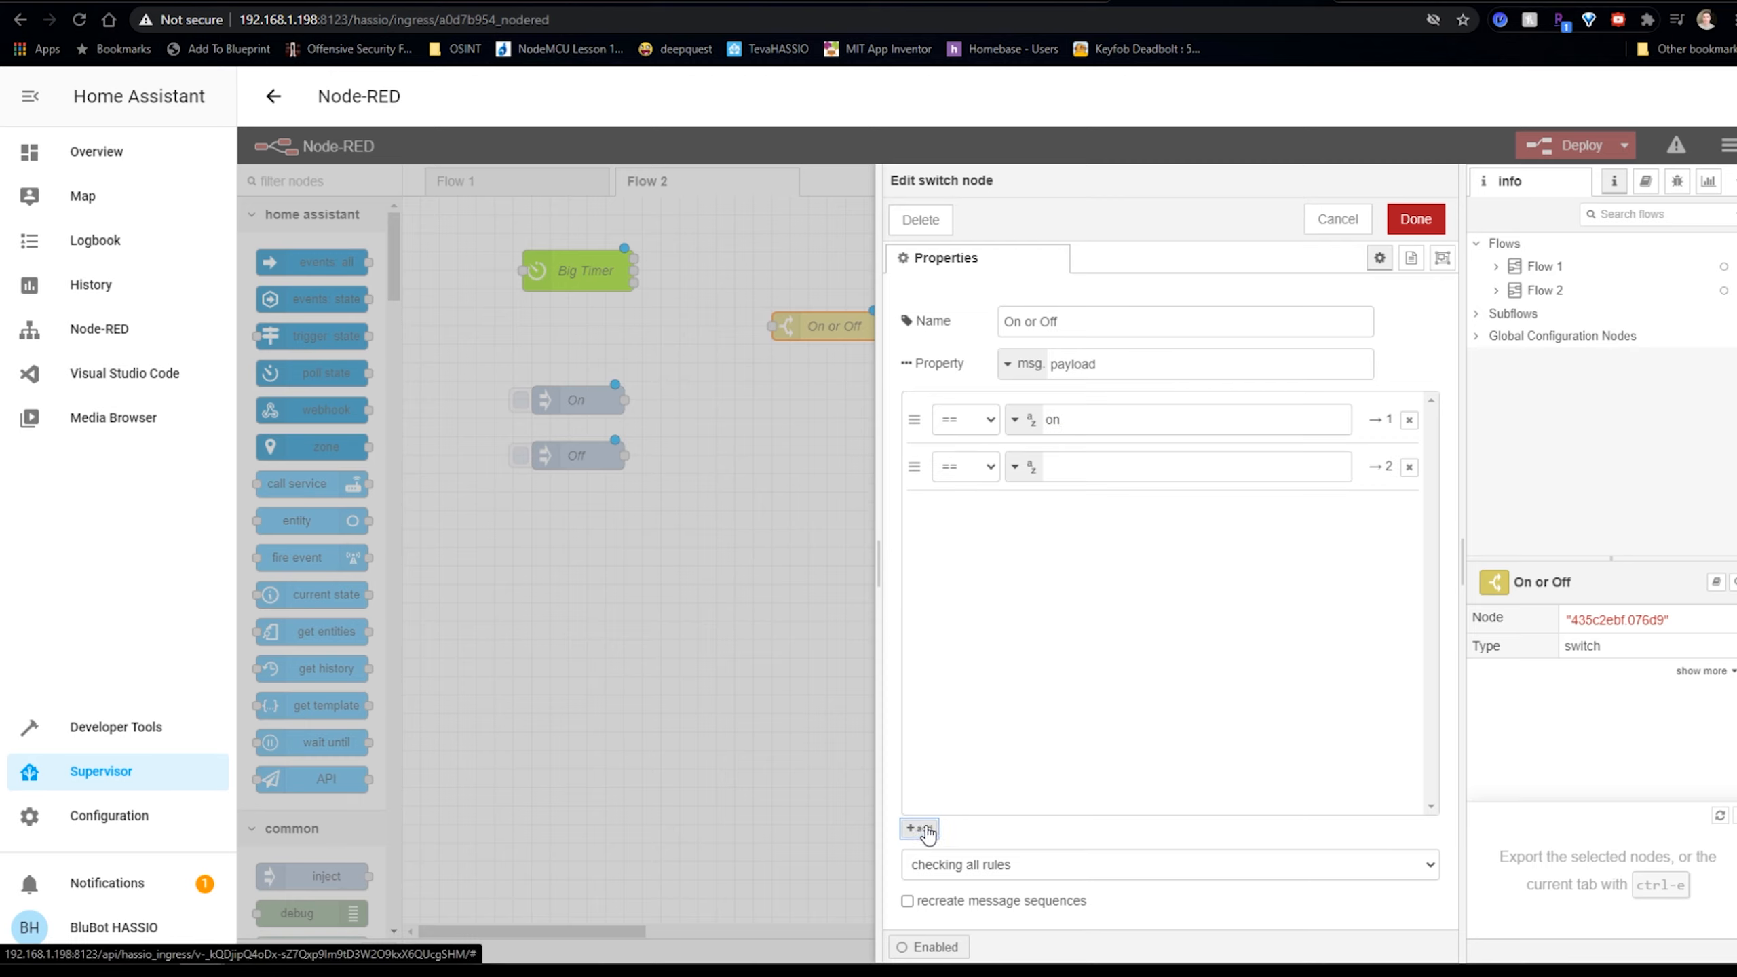
pyautogui.click(1068, 478)
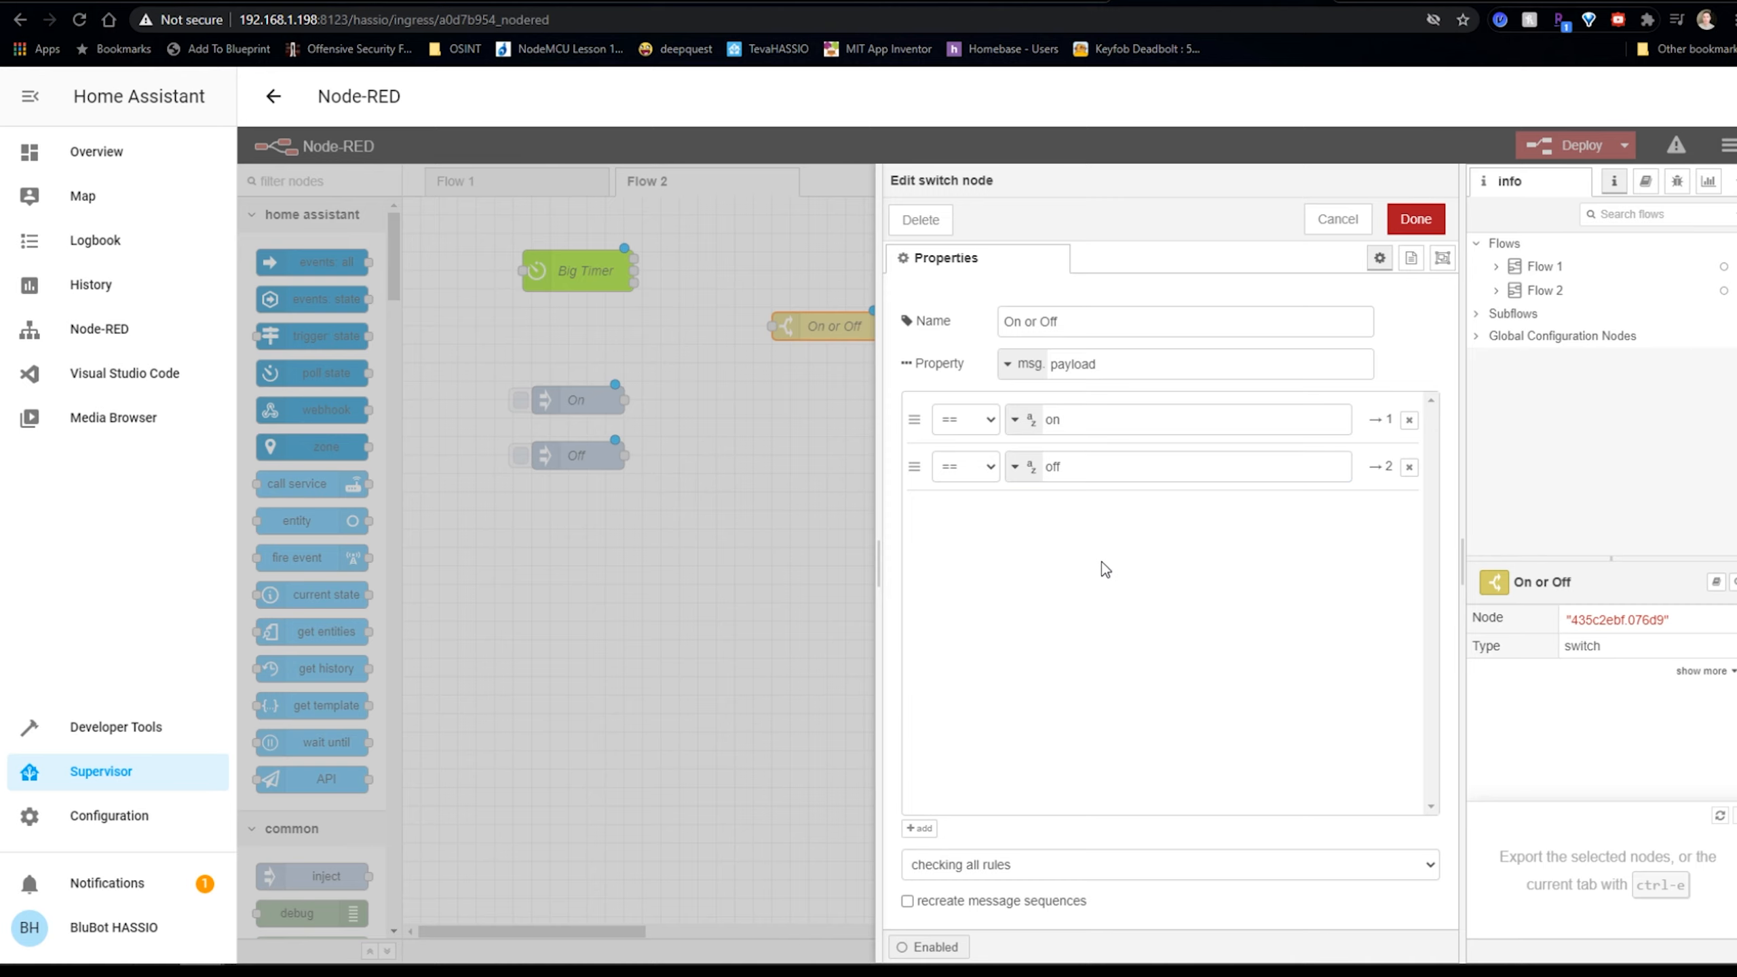
pyautogui.click(1019, 418)
pyautogui.click(1019, 419)
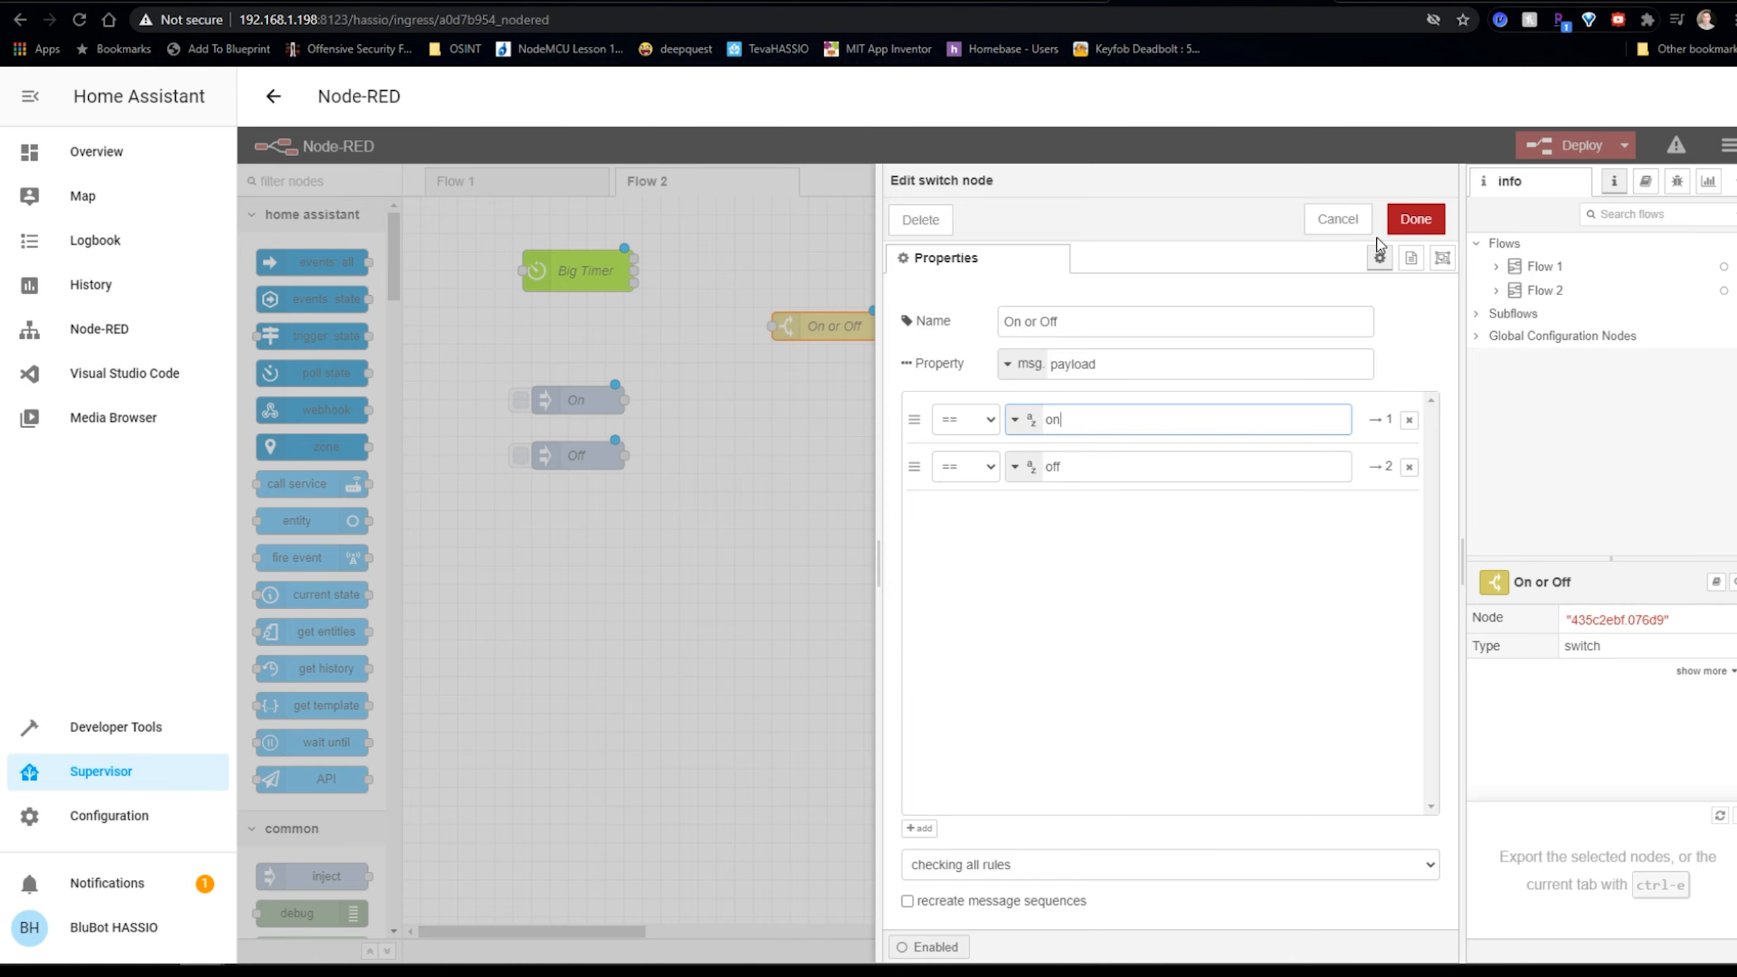
pyautogui.click(1415, 218)
# Name the call service node 'Living Room Light 1'.
pyautogui.moveTo(830, 330); pyautogui.dragTo(812, 348)
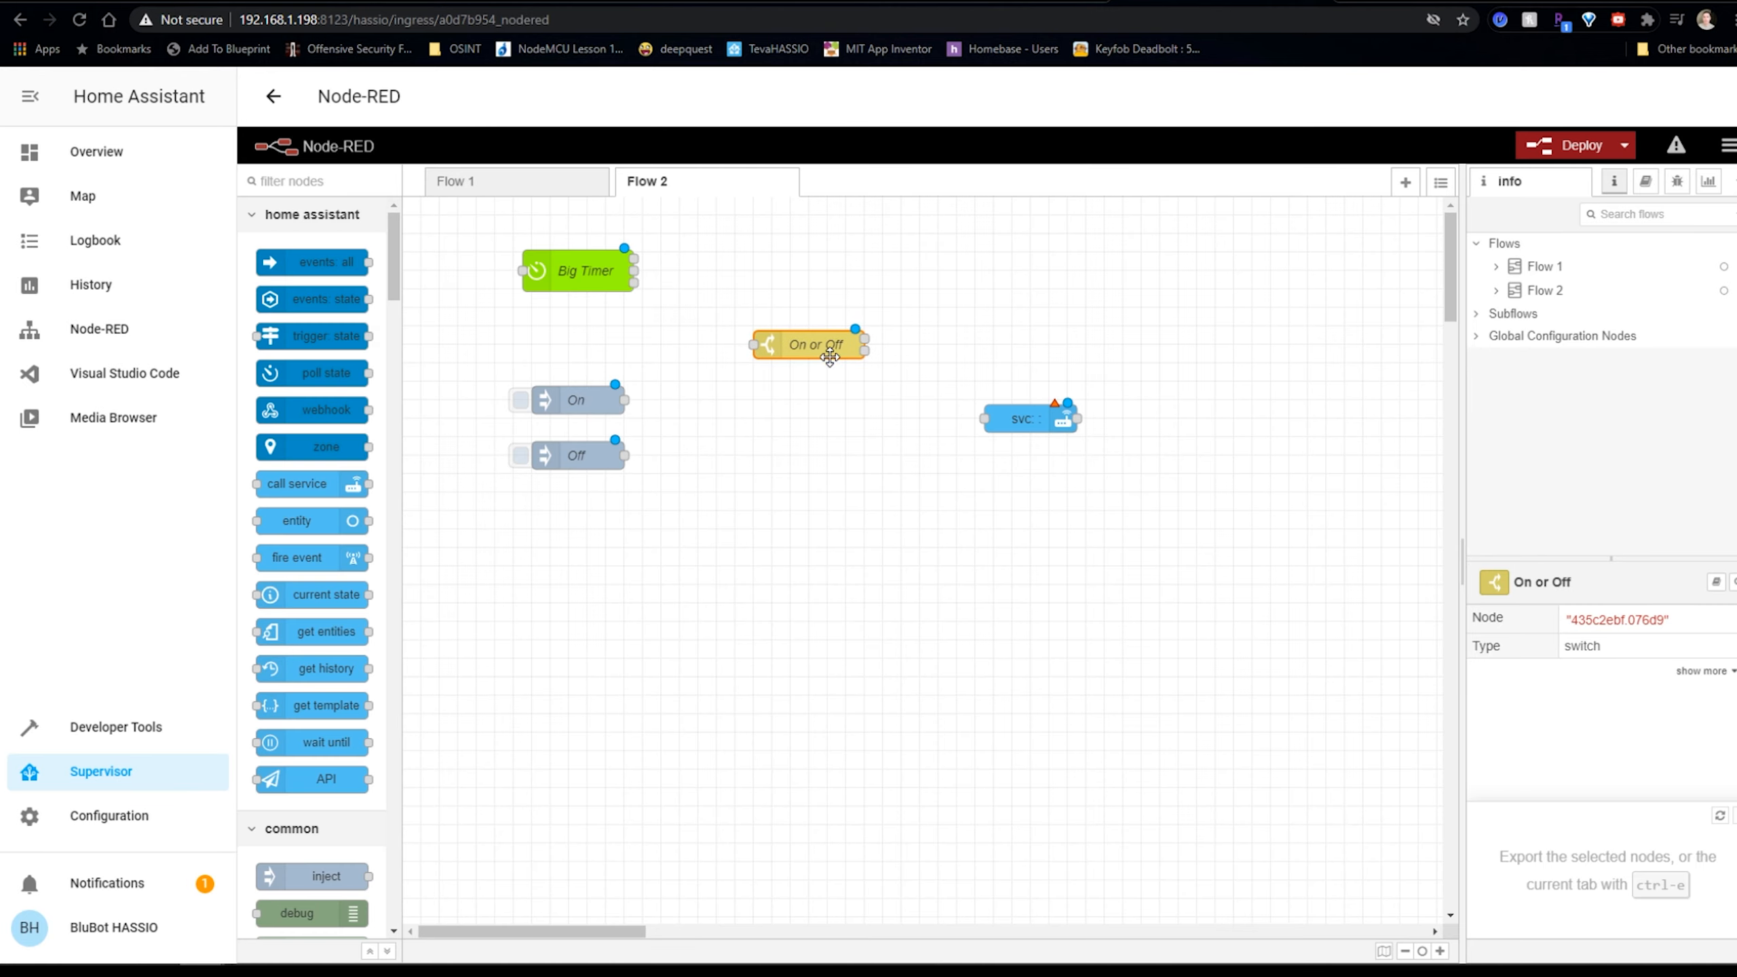
pyautogui.doubleClick(1020, 419)
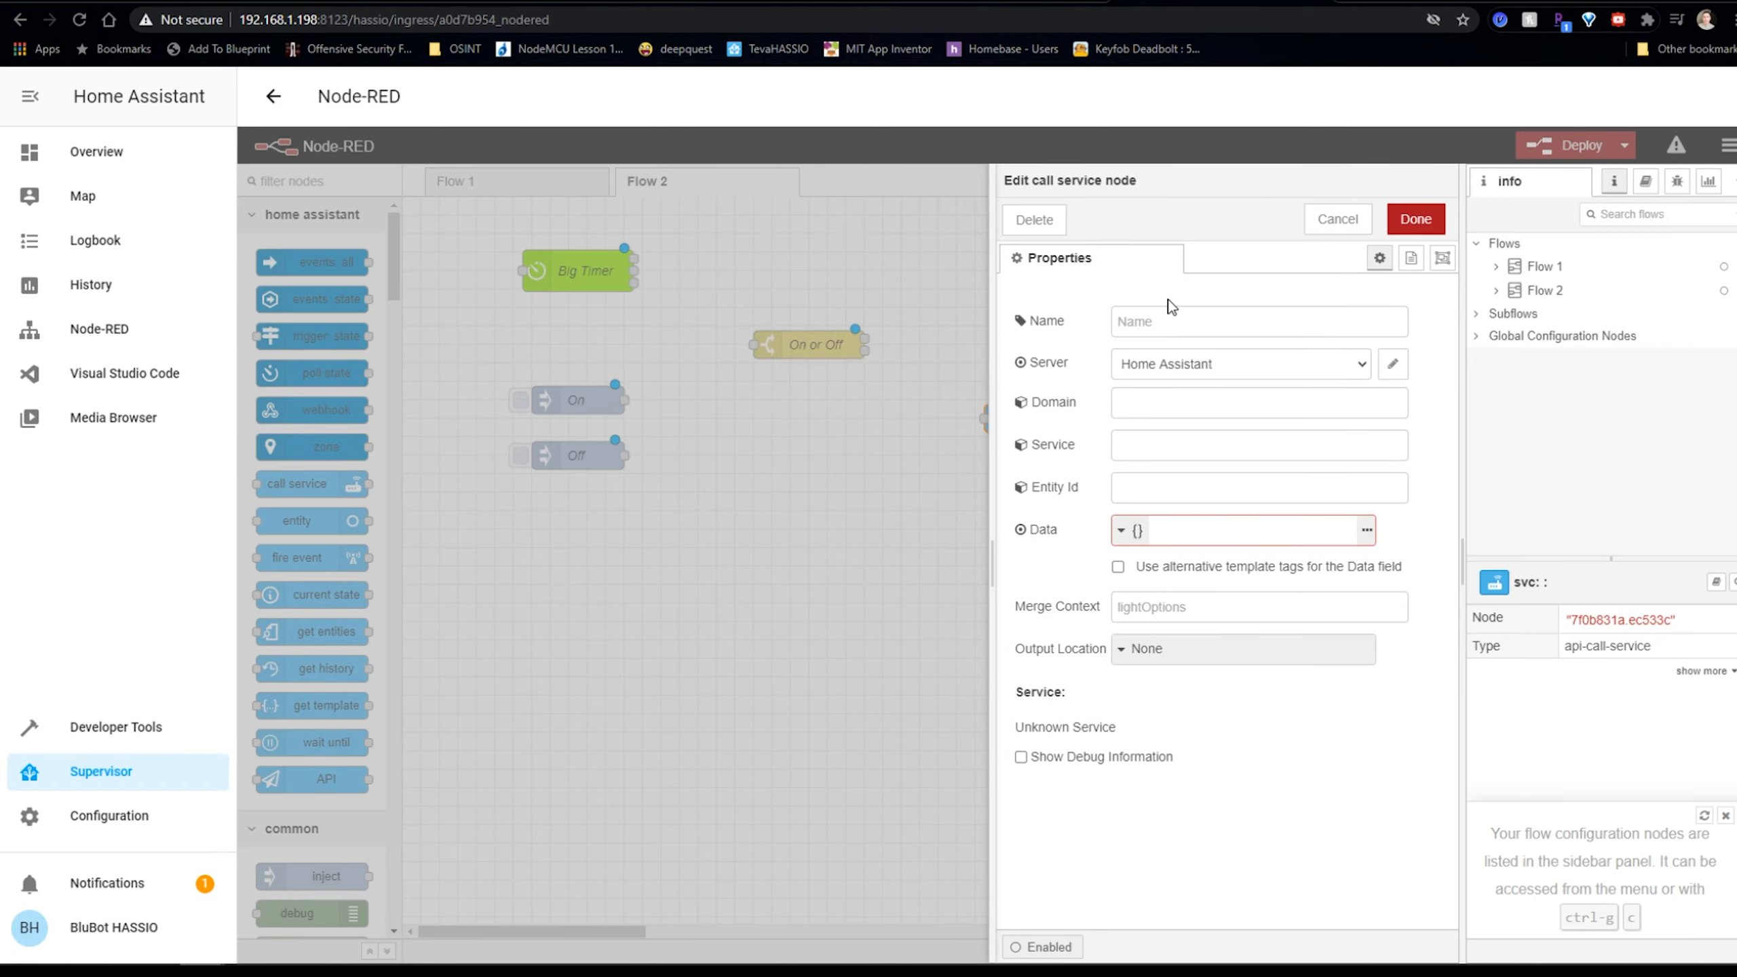
pyautogui.click(1194, 320)
pyautogui.write('Kit')
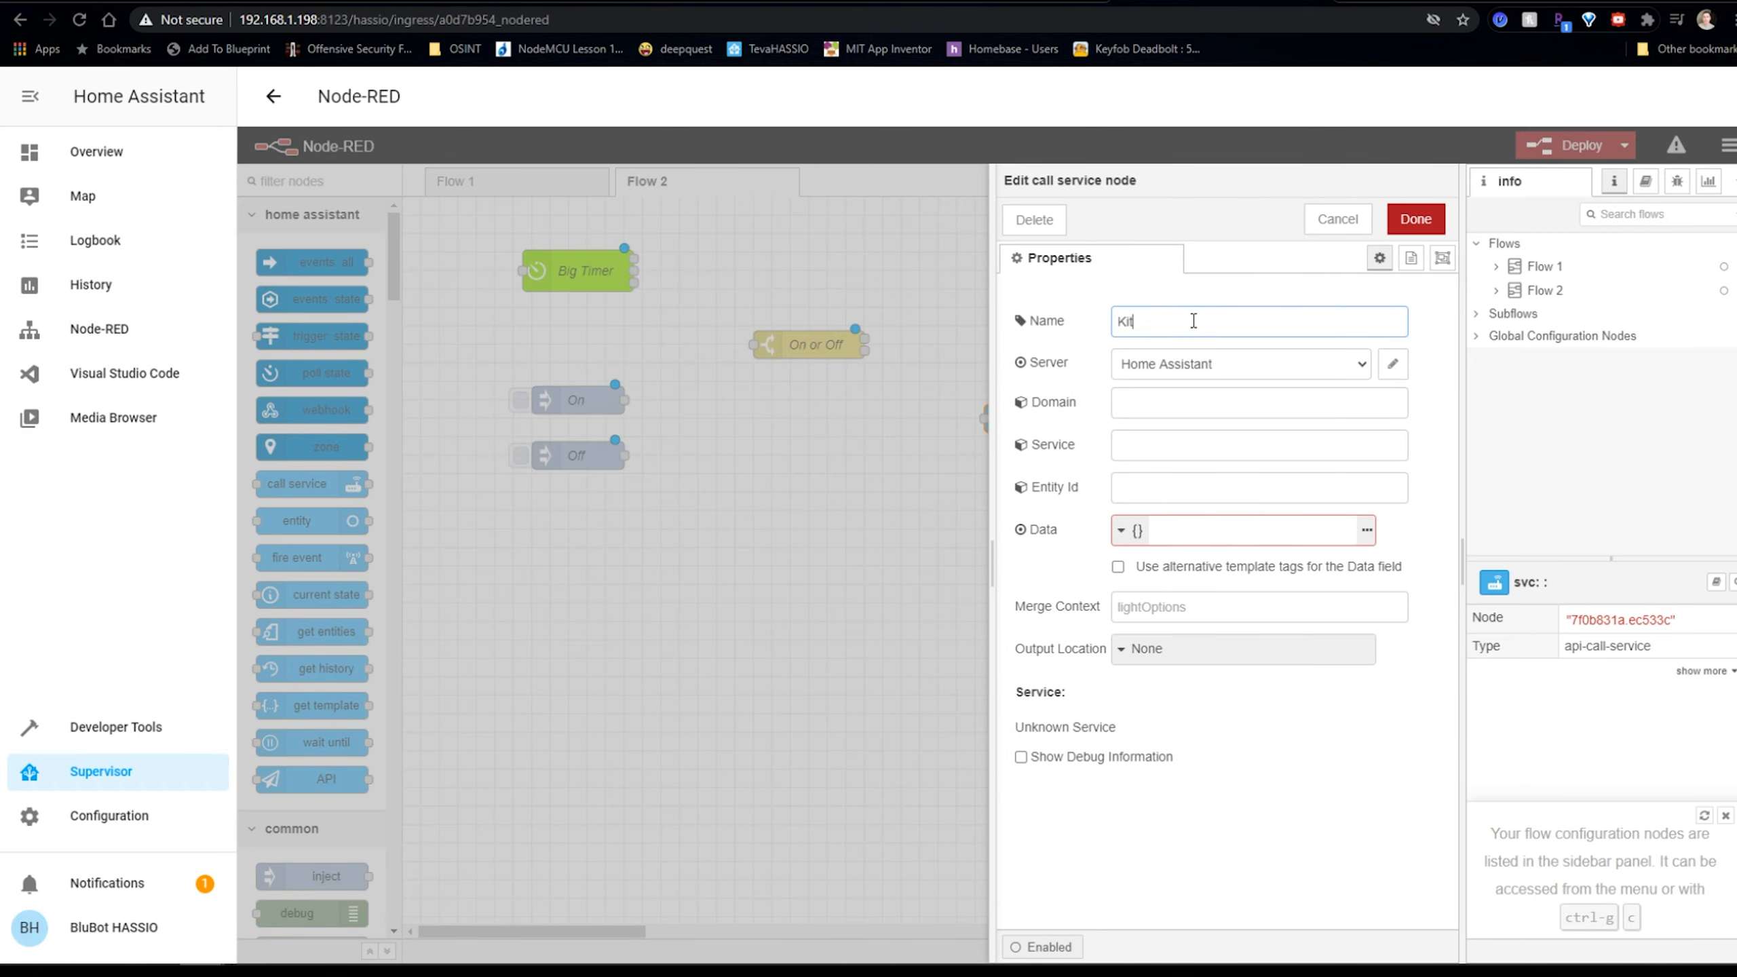
pyautogui.press('BackSpace')
pyautogui.press('BackSpace')
pyautogui.press('BackSpace')
pyautogui.write('Living')
# Review the Home Assistant server settings without changes and expand the Server list.
pyautogui.click(1391, 365)
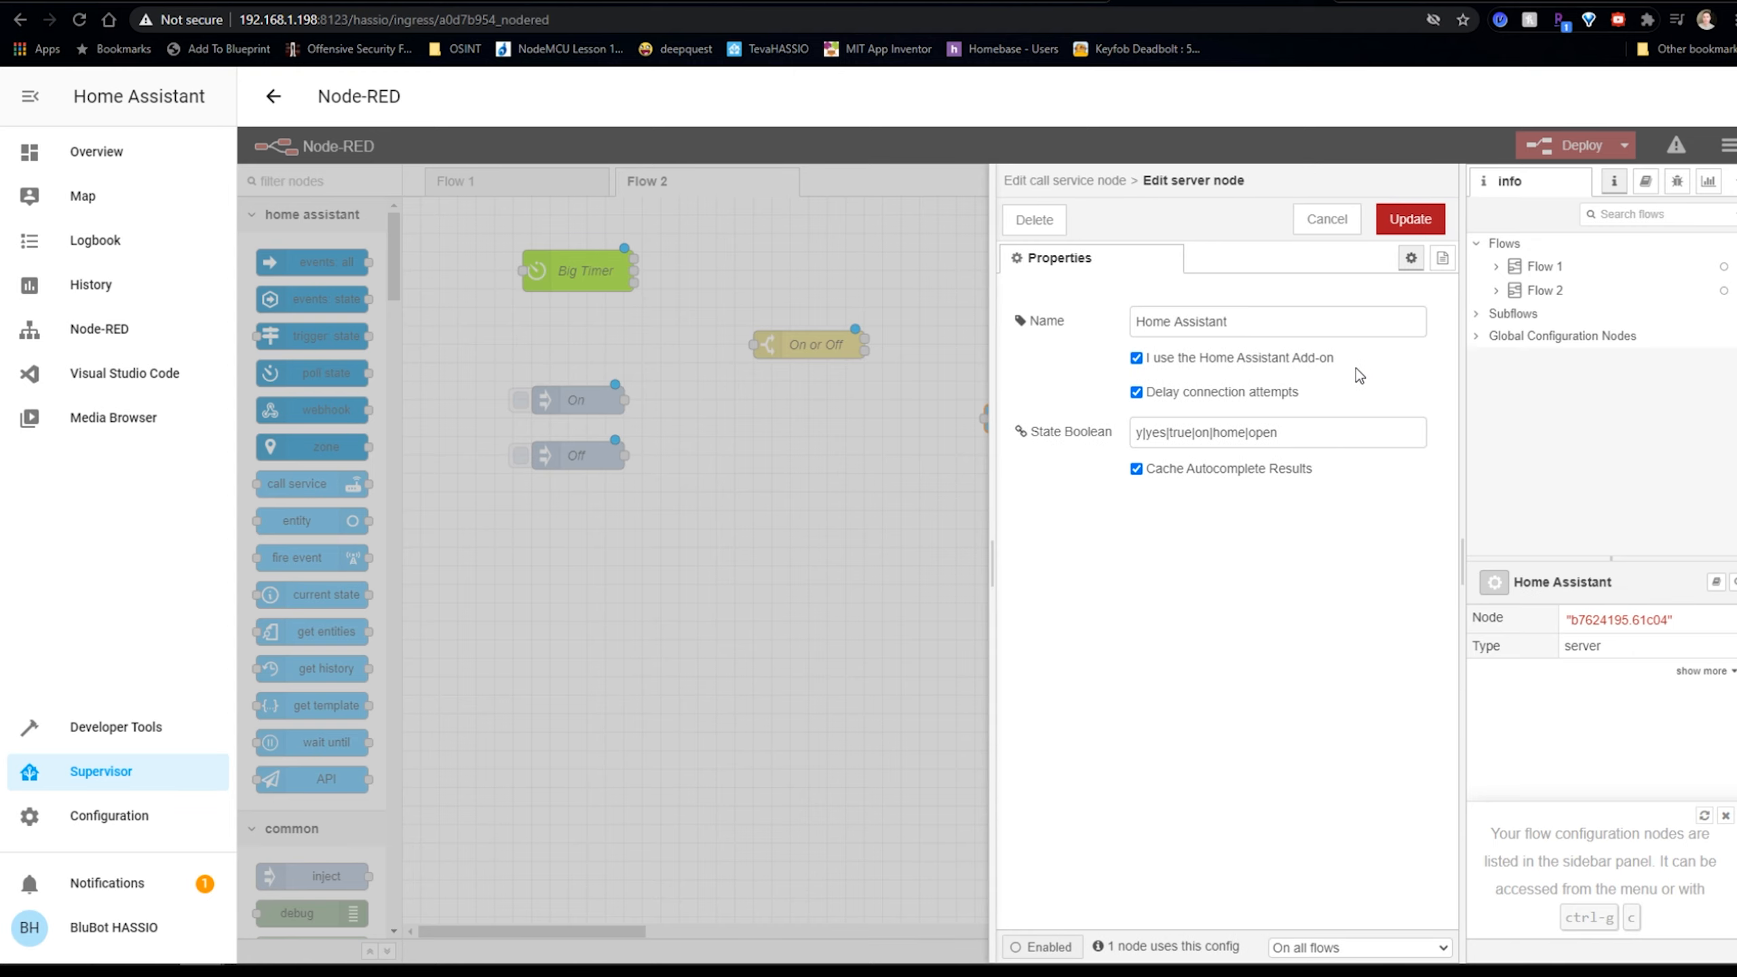
pyautogui.click(1314, 231)
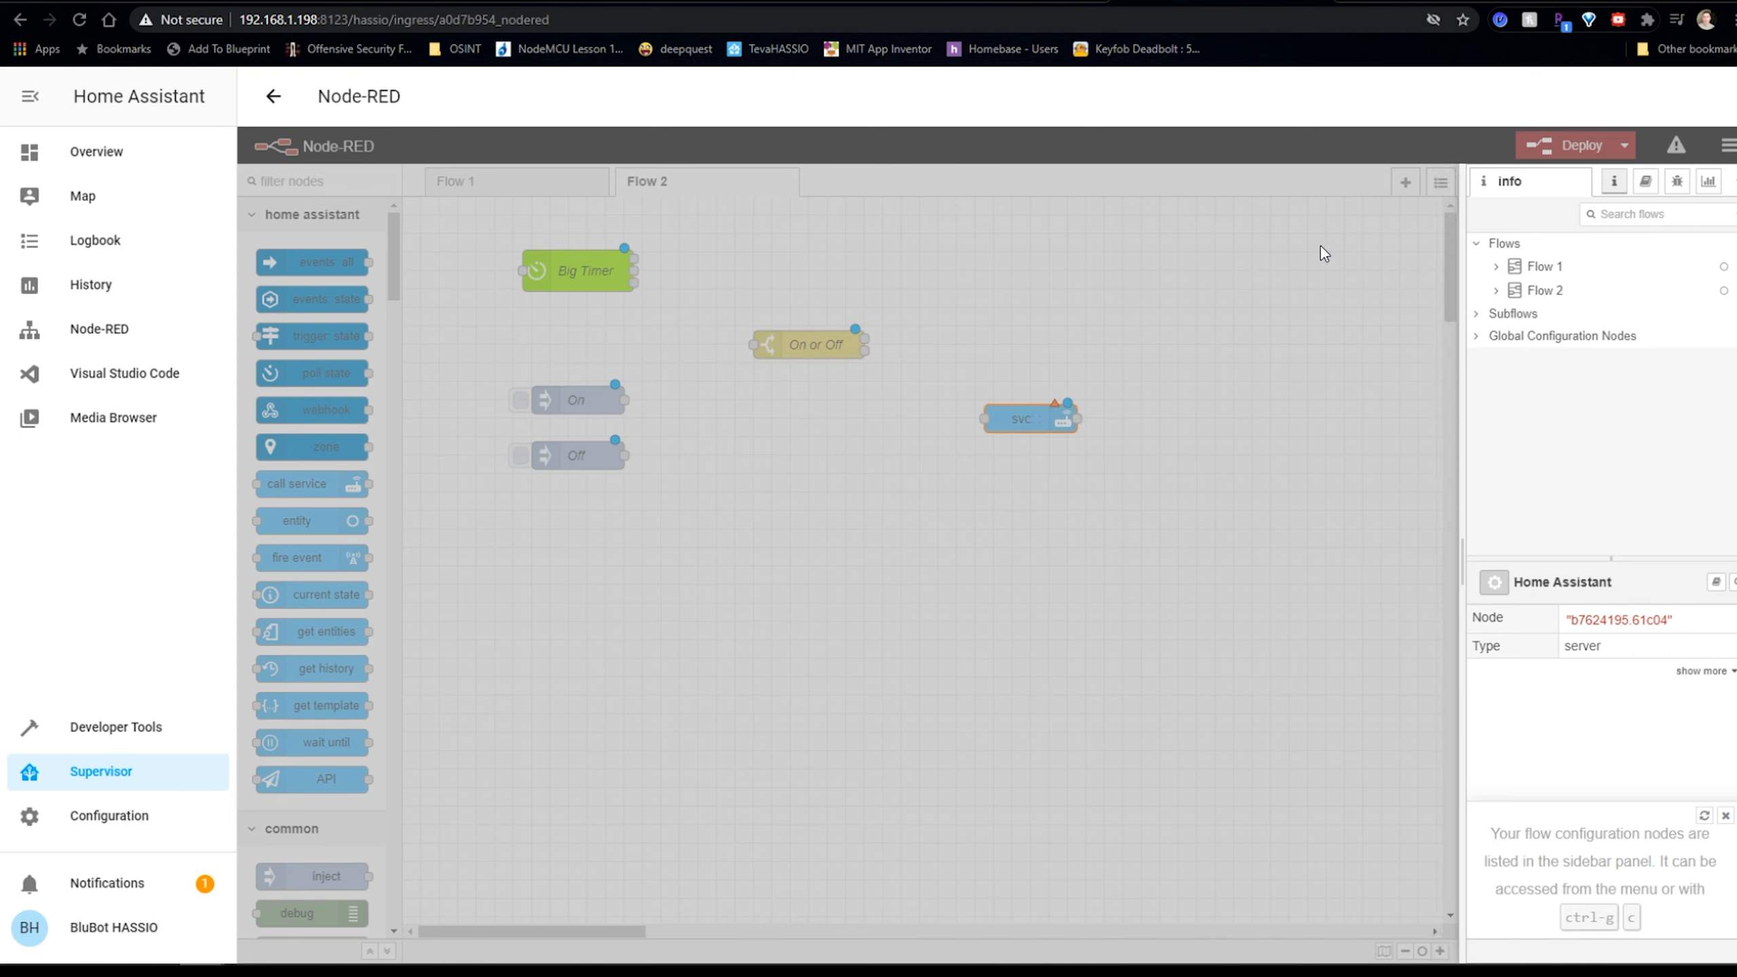
pyautogui.click(1233, 370)
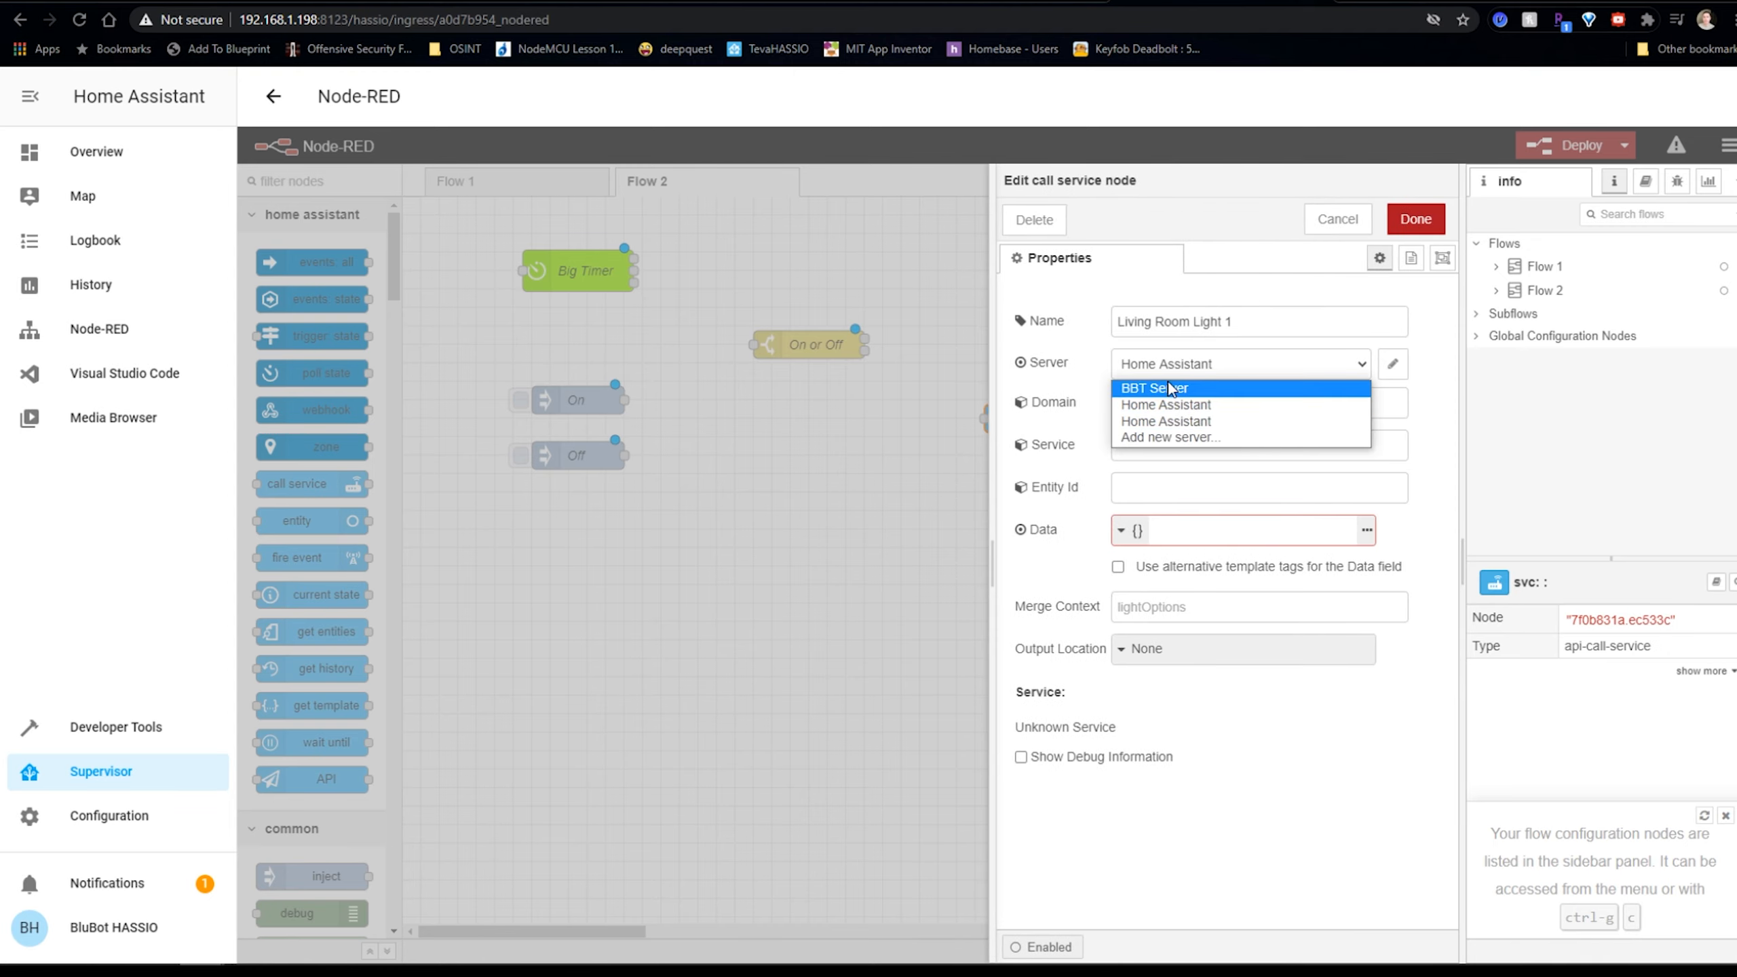
pyautogui.click(1170, 438)
pyautogui.click(1393, 364)
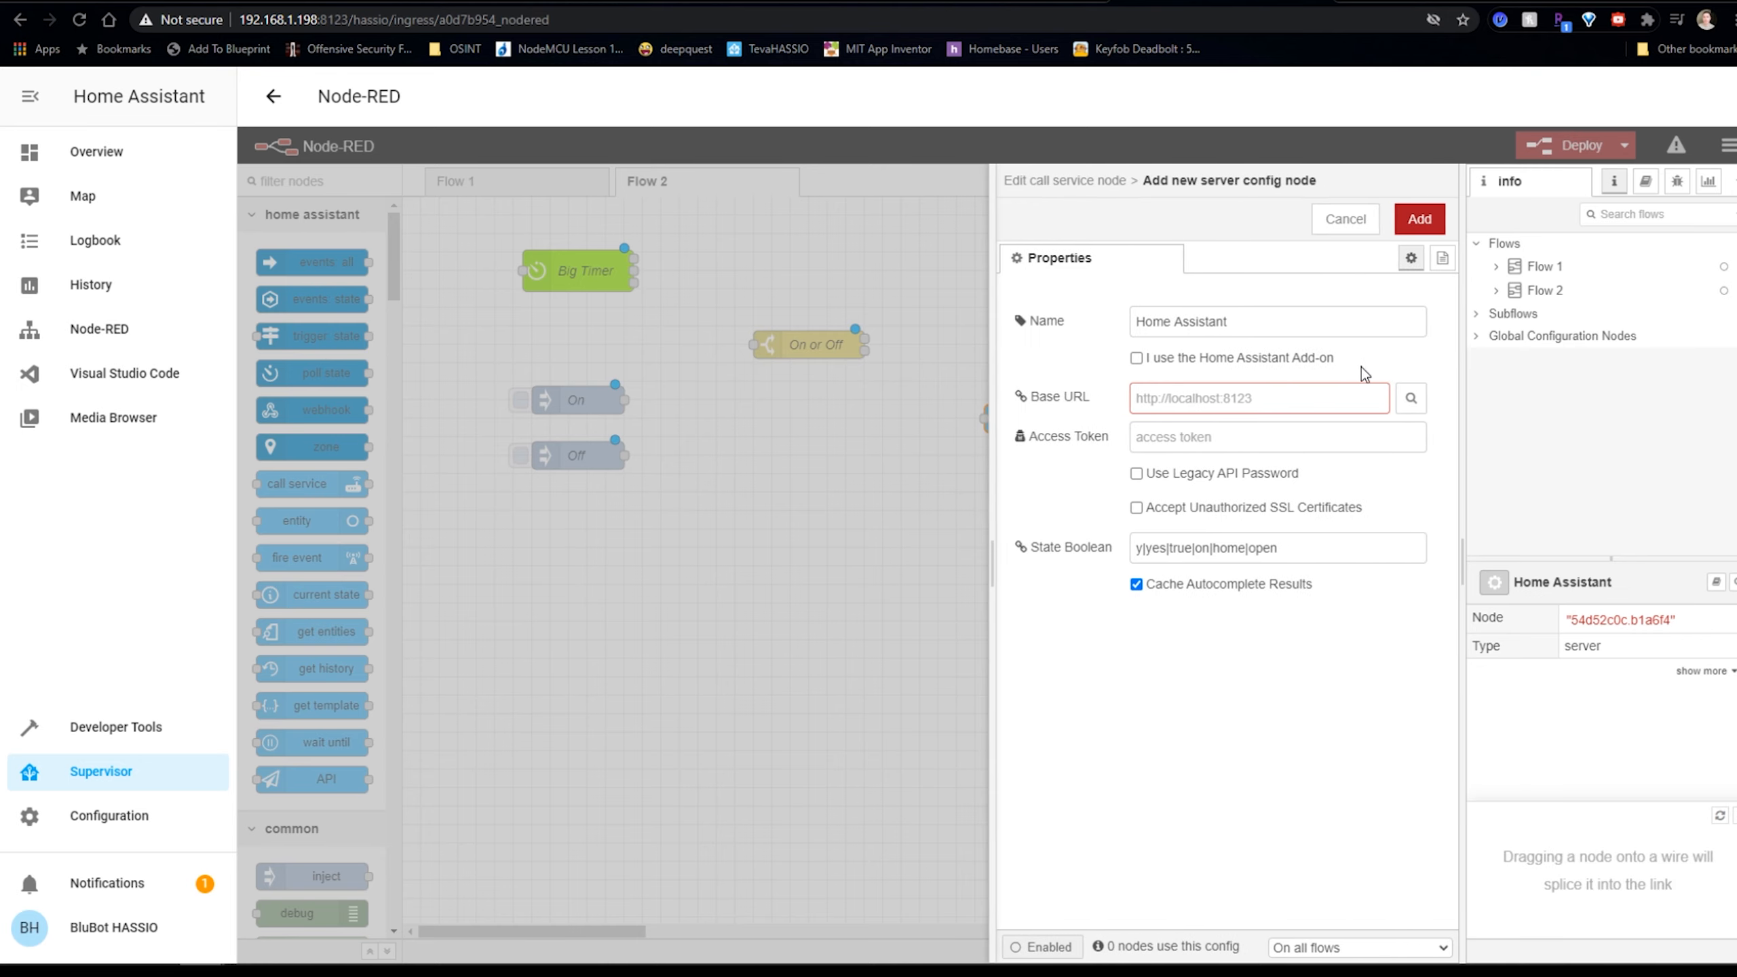
pyautogui.moveTo(1241, 321); pyautogui.dragTo(1010, 323)
pyautogui.write('BBT Server')
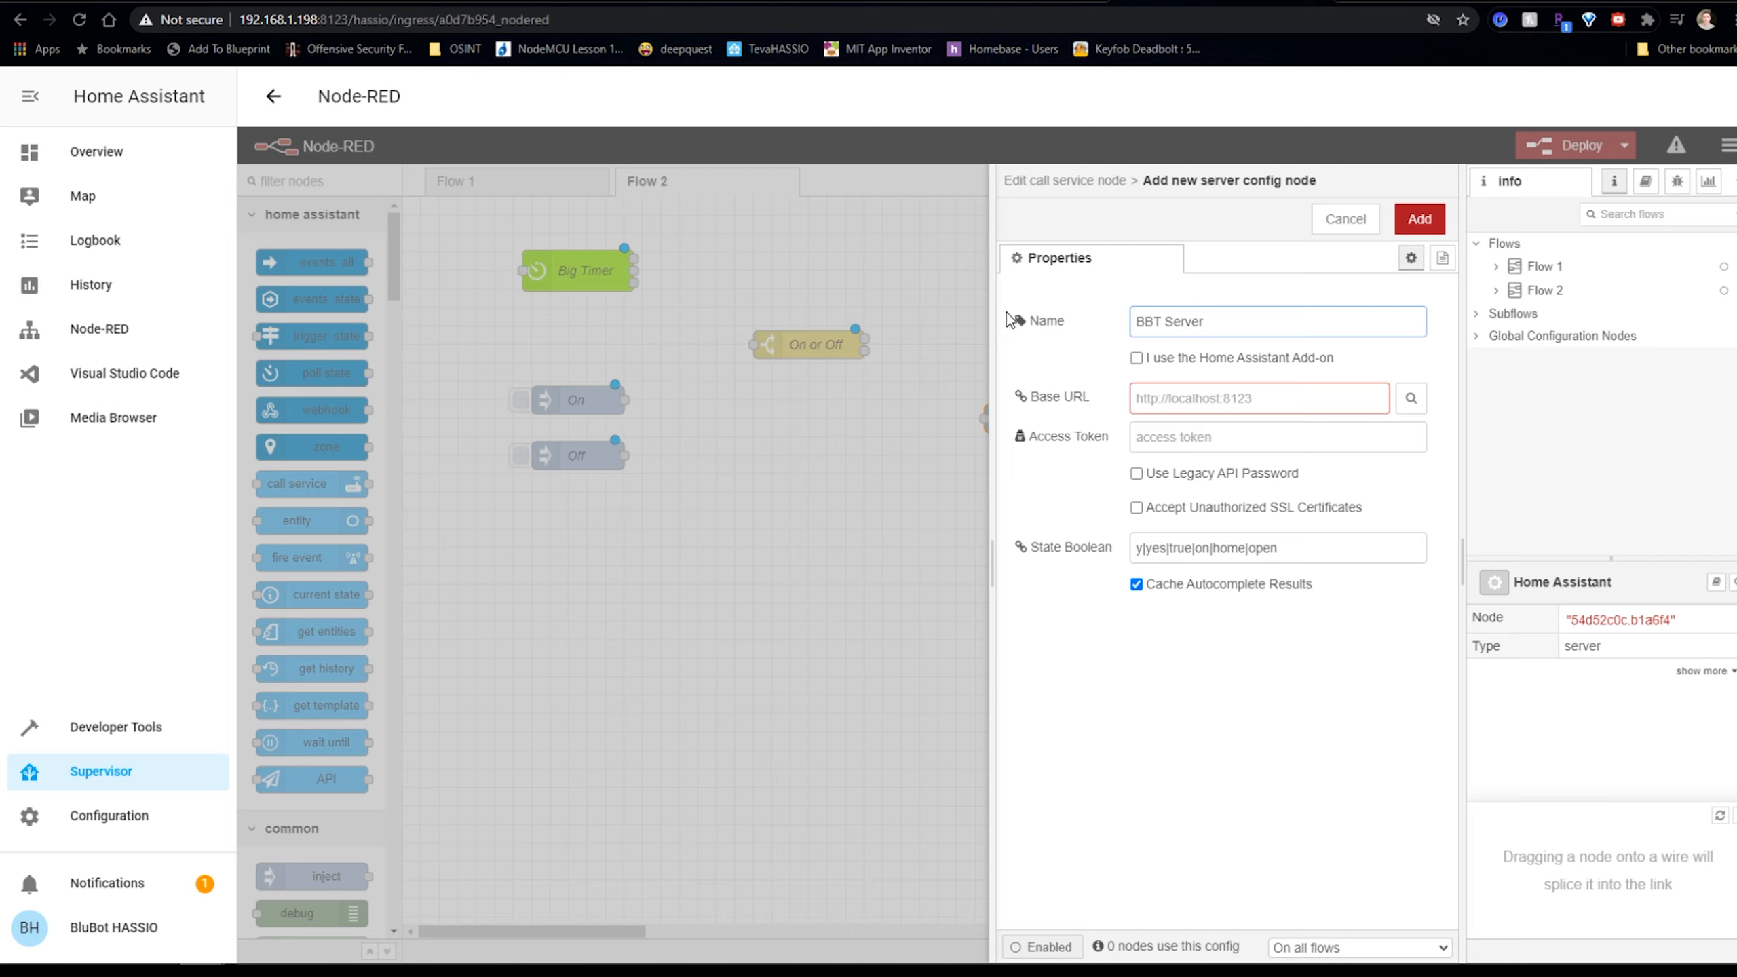
pyautogui.click(1177, 396)
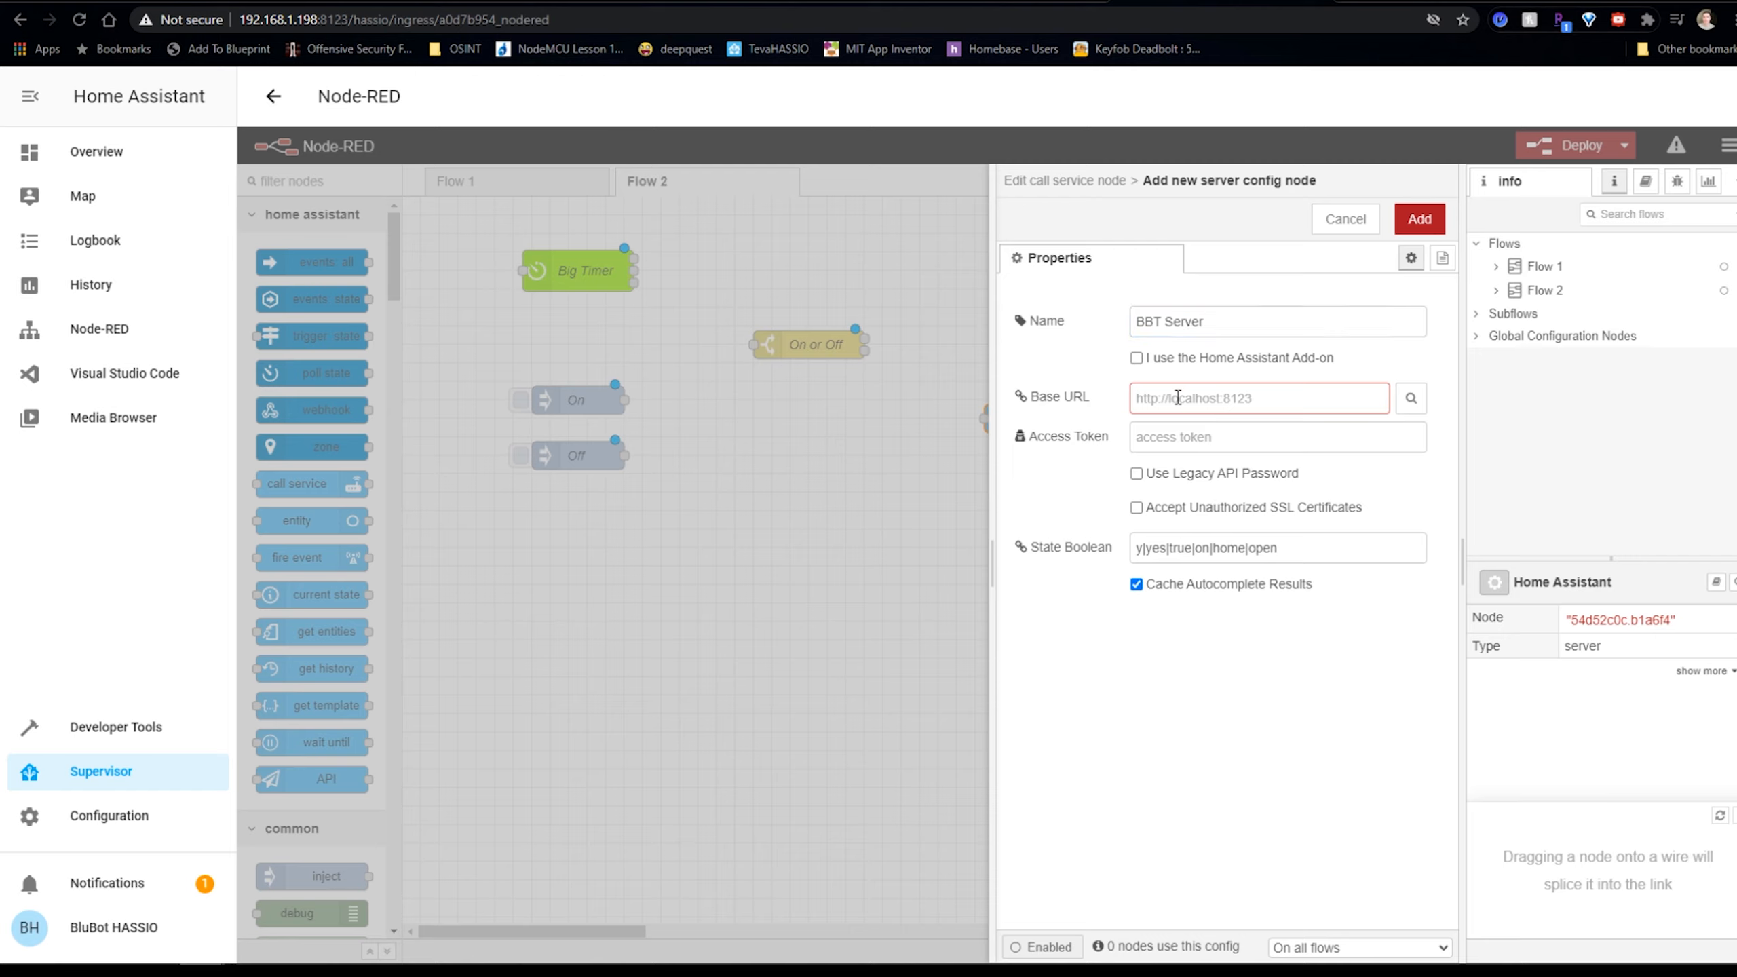
pyautogui.write('http://192.168.1')
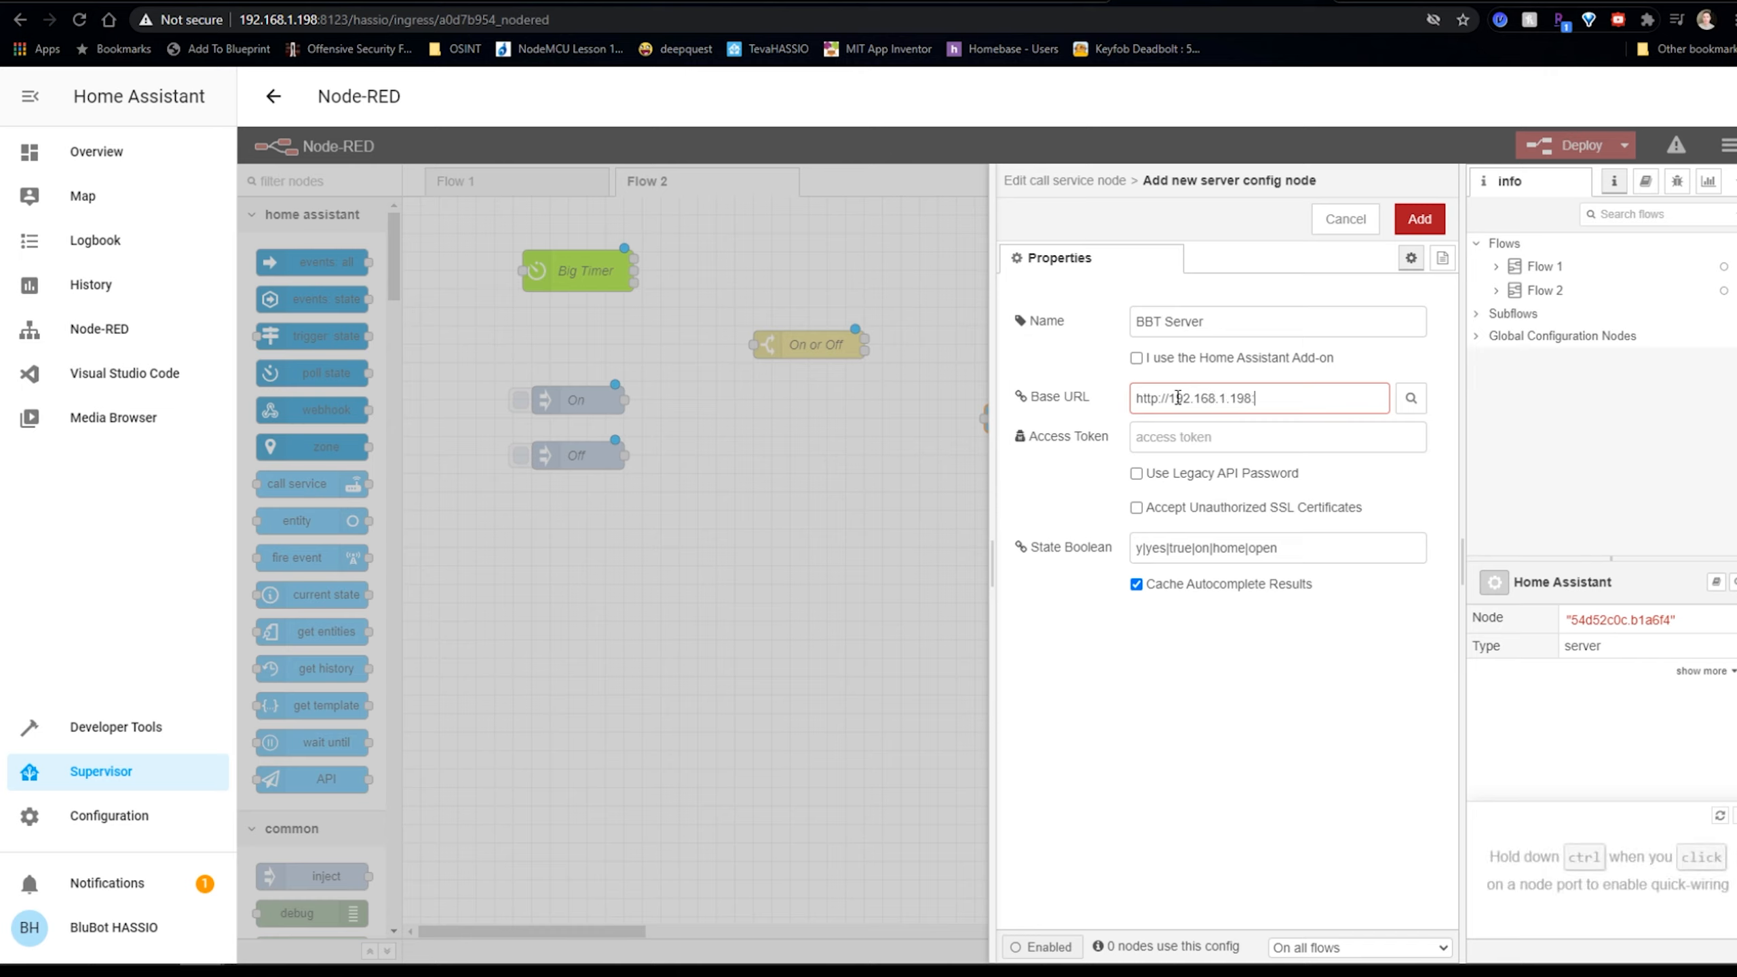
pyautogui.write('.198:8123')
pyautogui.click(1197, 432)
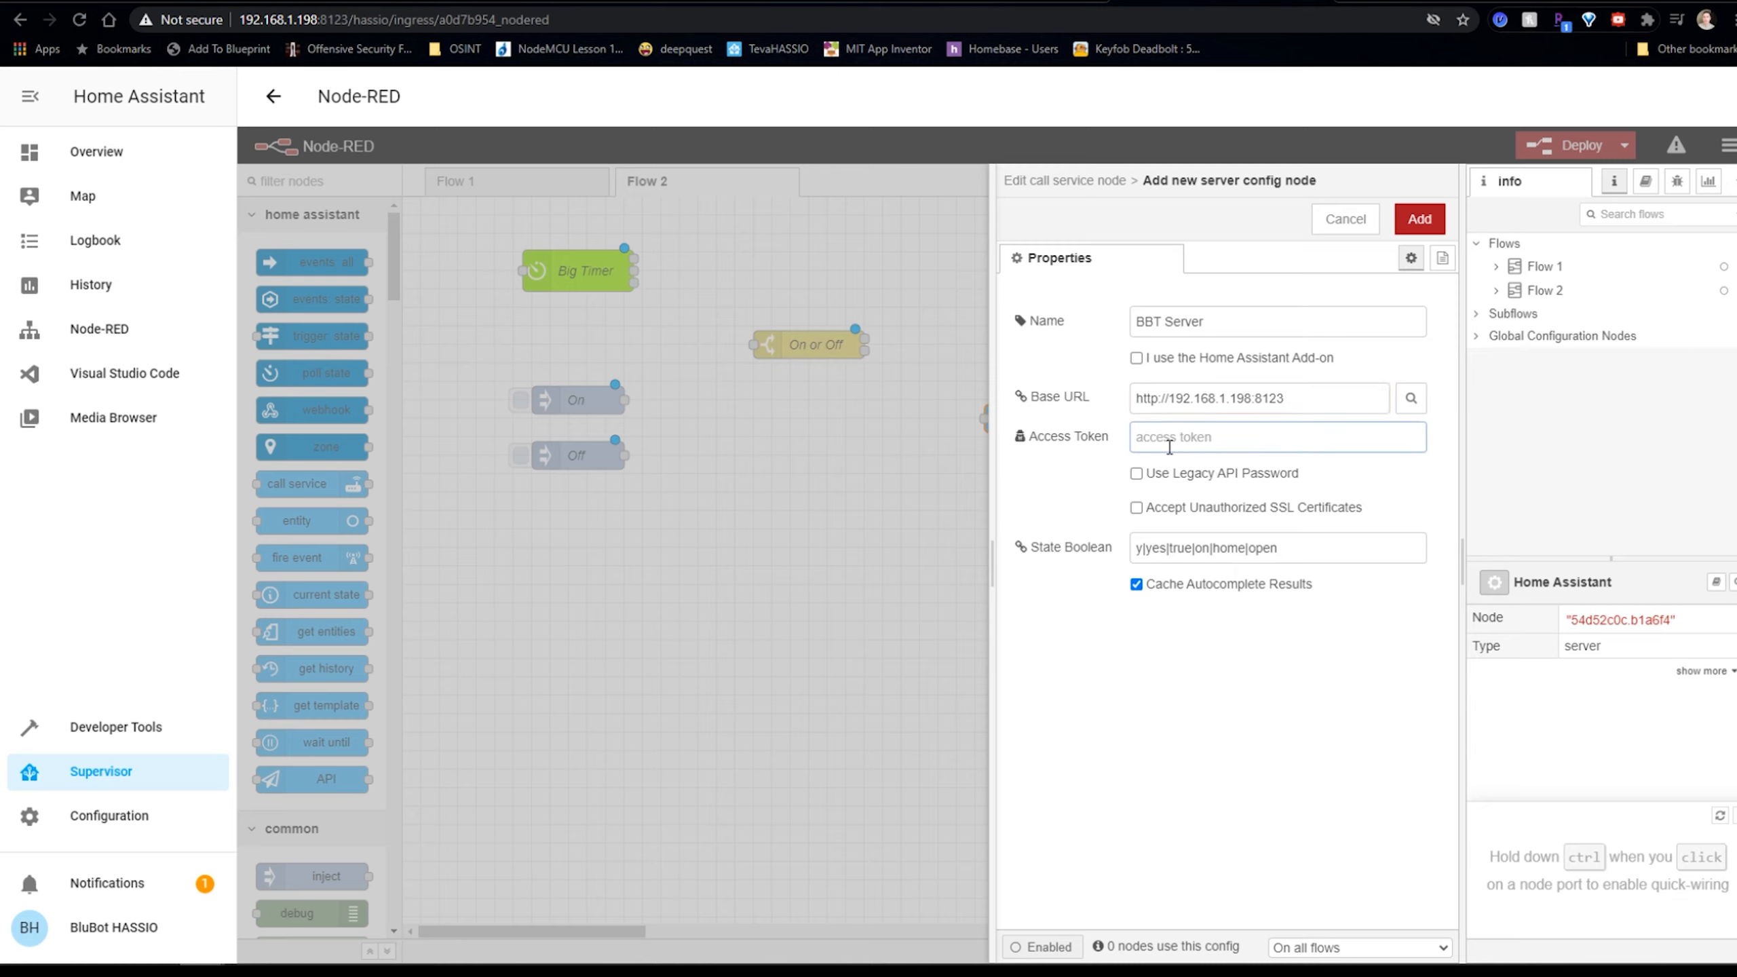
pyautogui.click(1422, 220)
# Confirm the call service node settings and deploy Flow 2.
pyautogui.click(1417, 221)
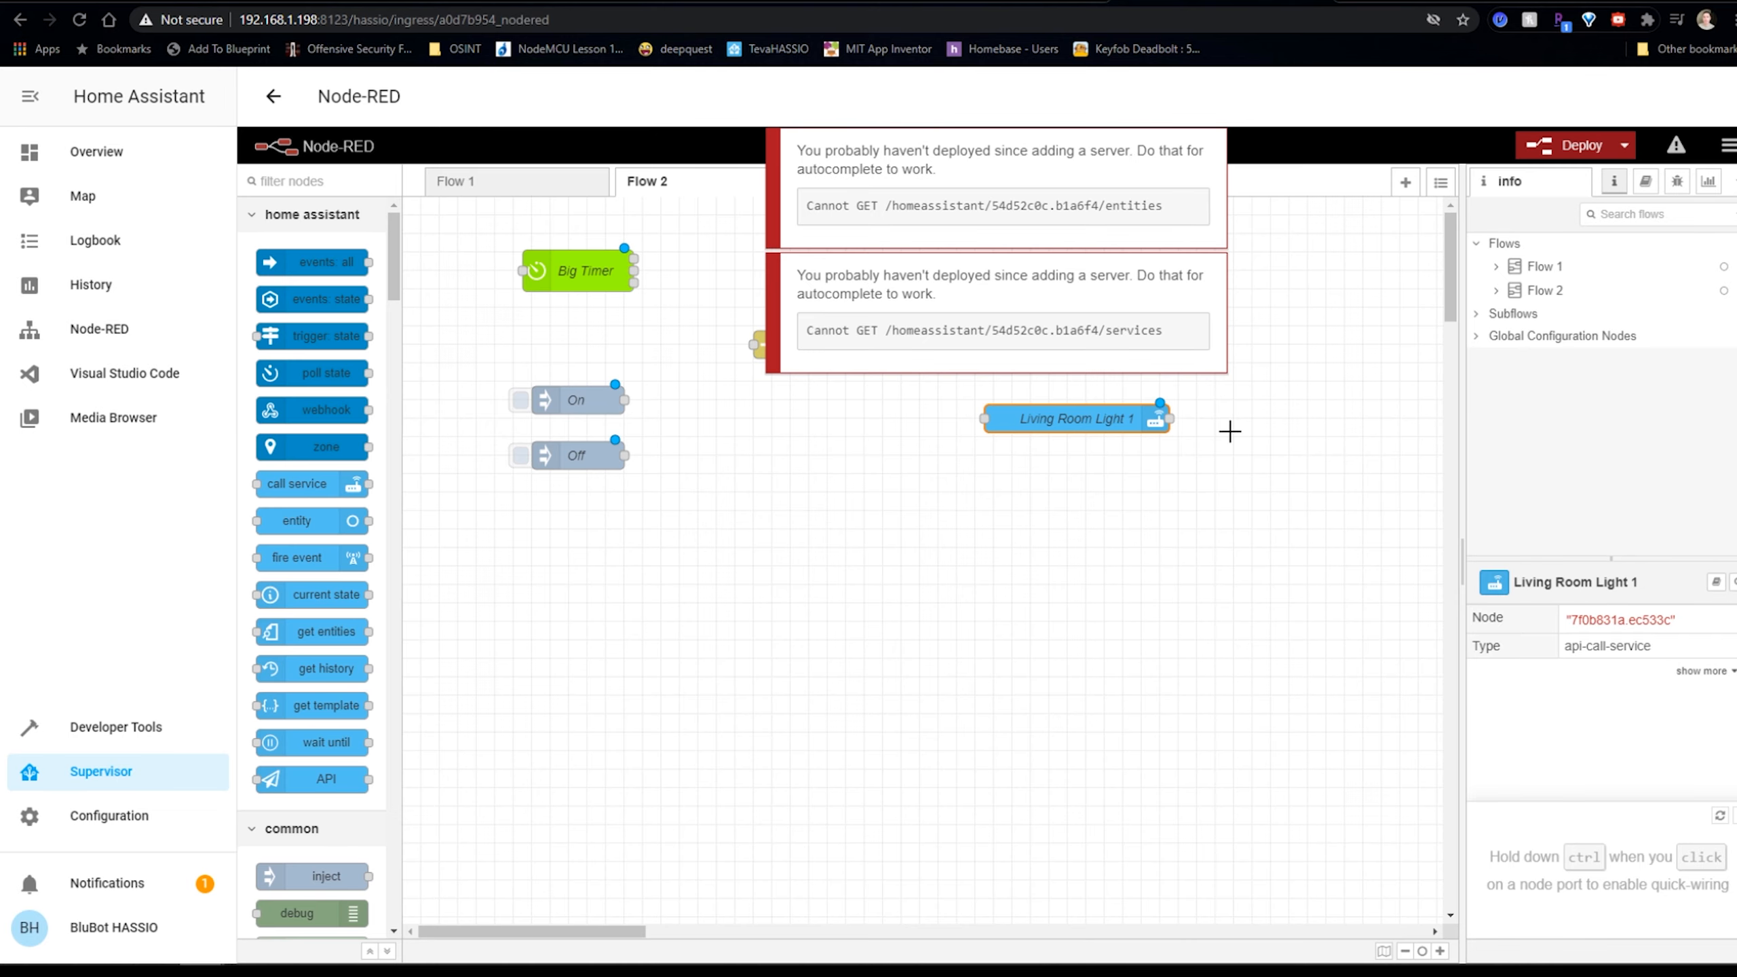
pyautogui.click(1117, 571)
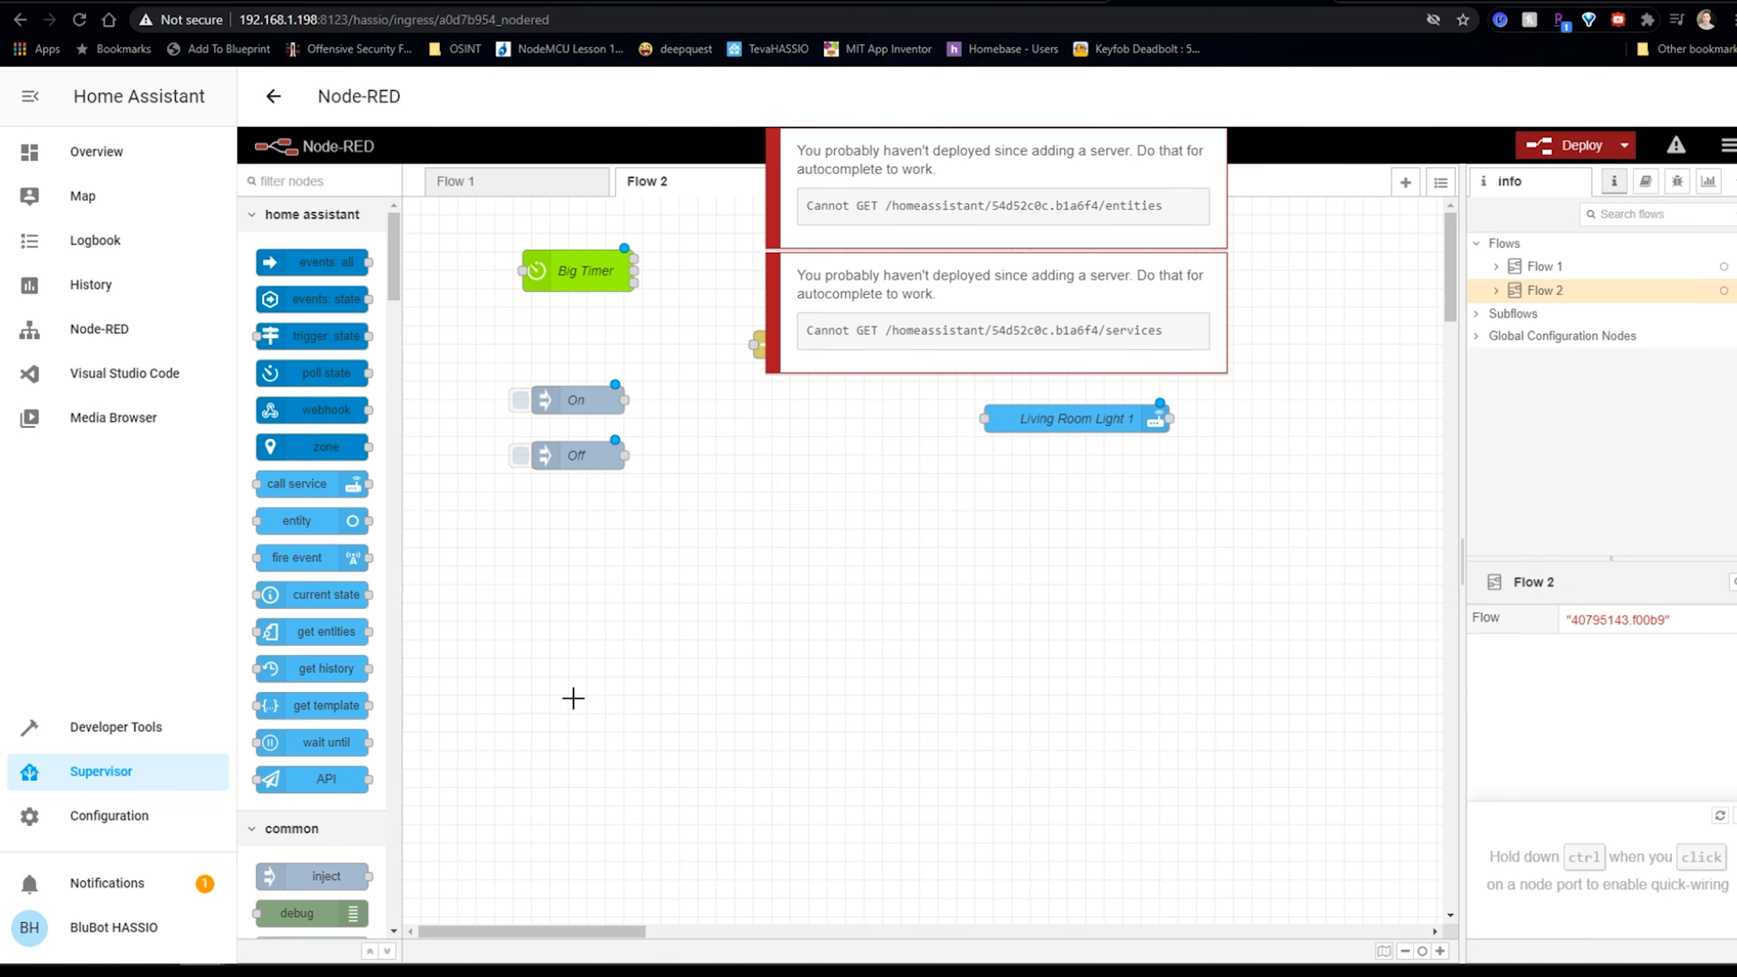
pyautogui.click(1543, 154)
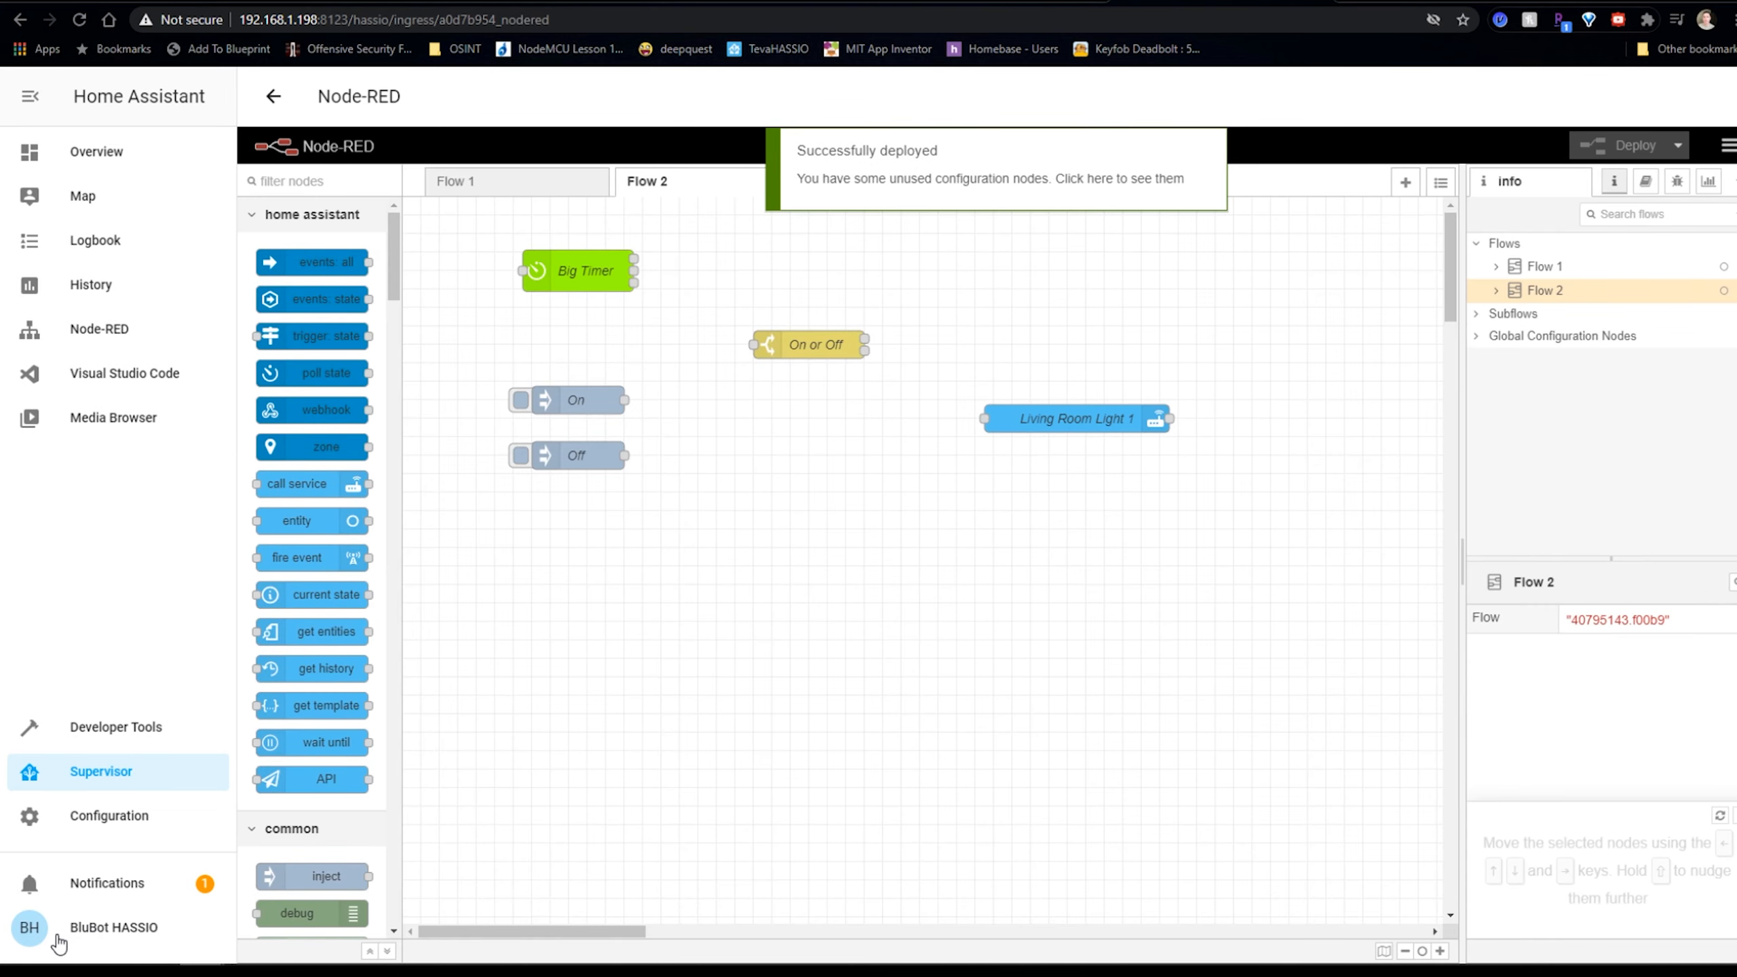
pyautogui.click(65, 930)
# Create a long-lived access token named NodeRed Token, copy it, and return to Node-RED.
pyautogui.scroll(-10, 650, 594)
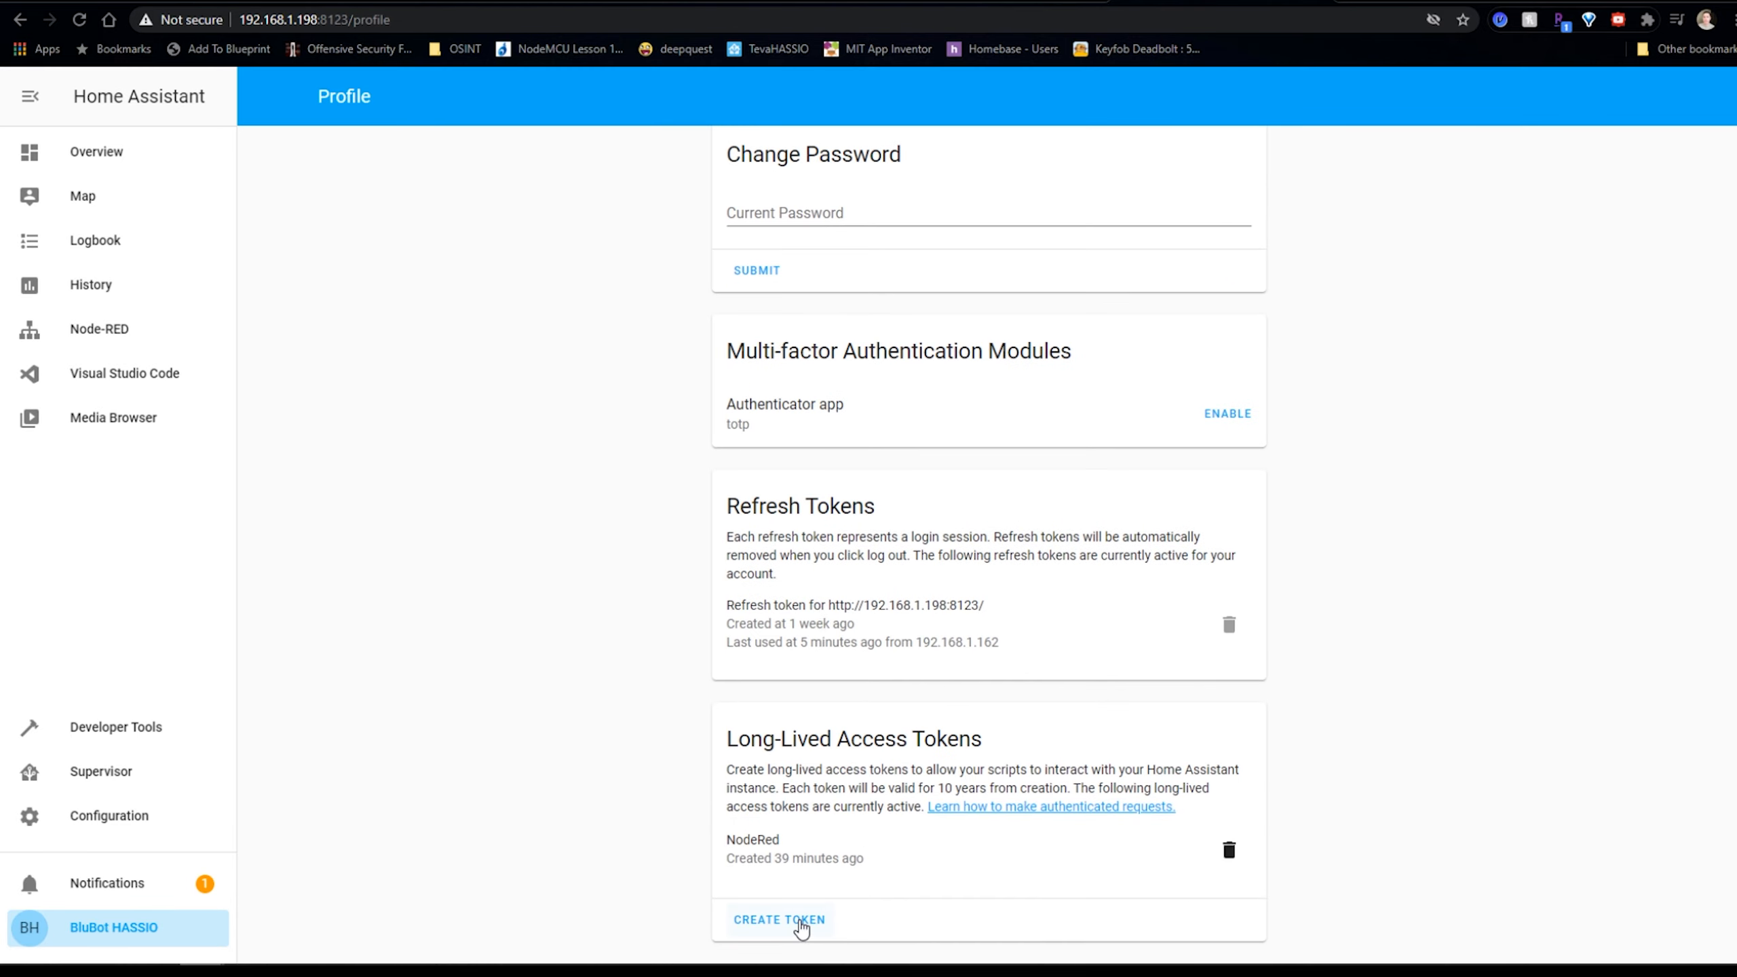
pyautogui.click(780, 920)
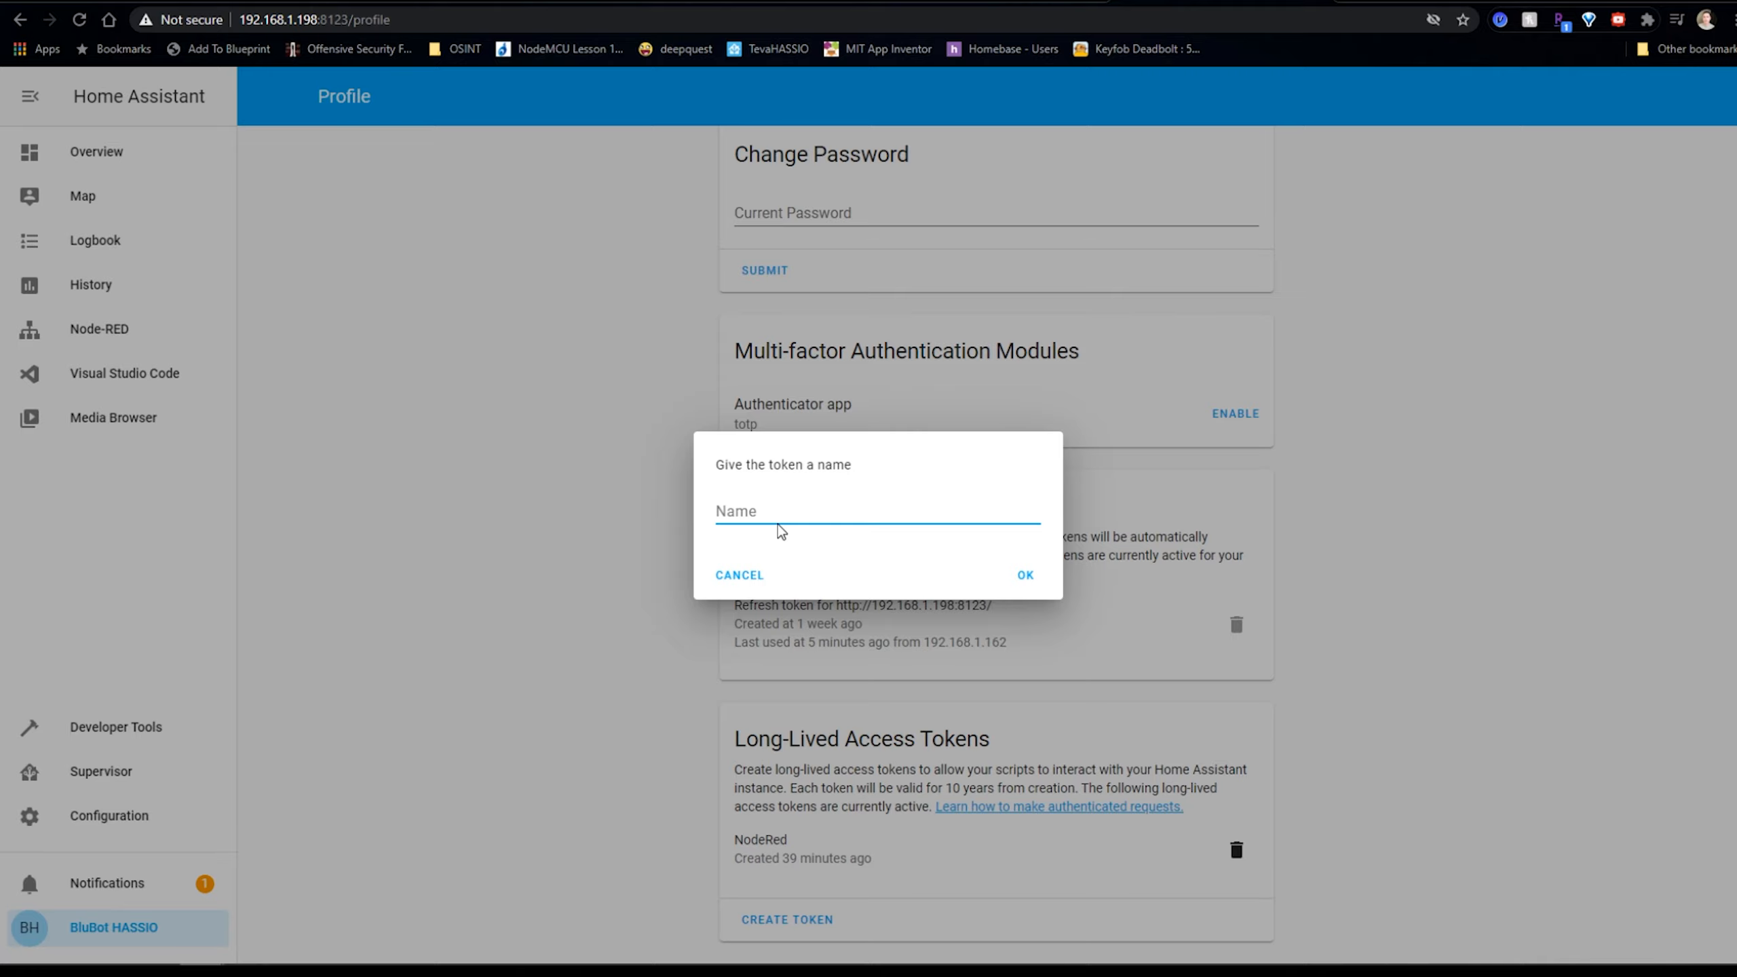
pyautogui.write('NodeRed Token')
pyautogui.click(1025, 575)
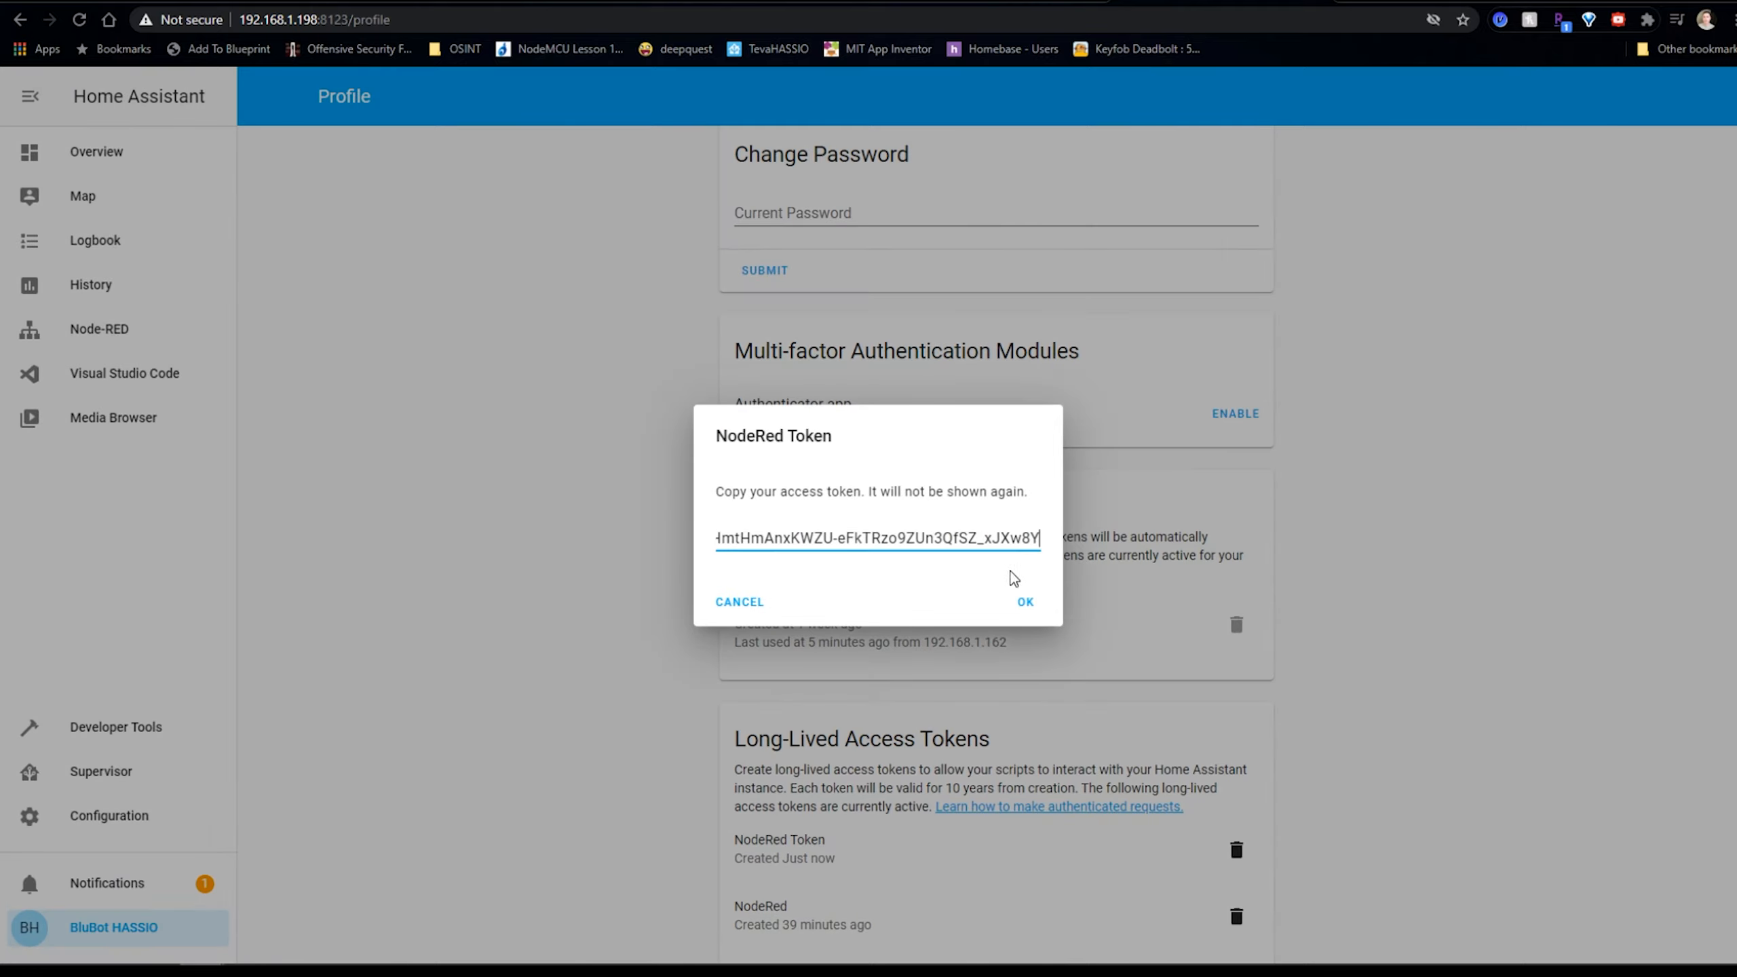
pyautogui.tripleClick(936, 542)
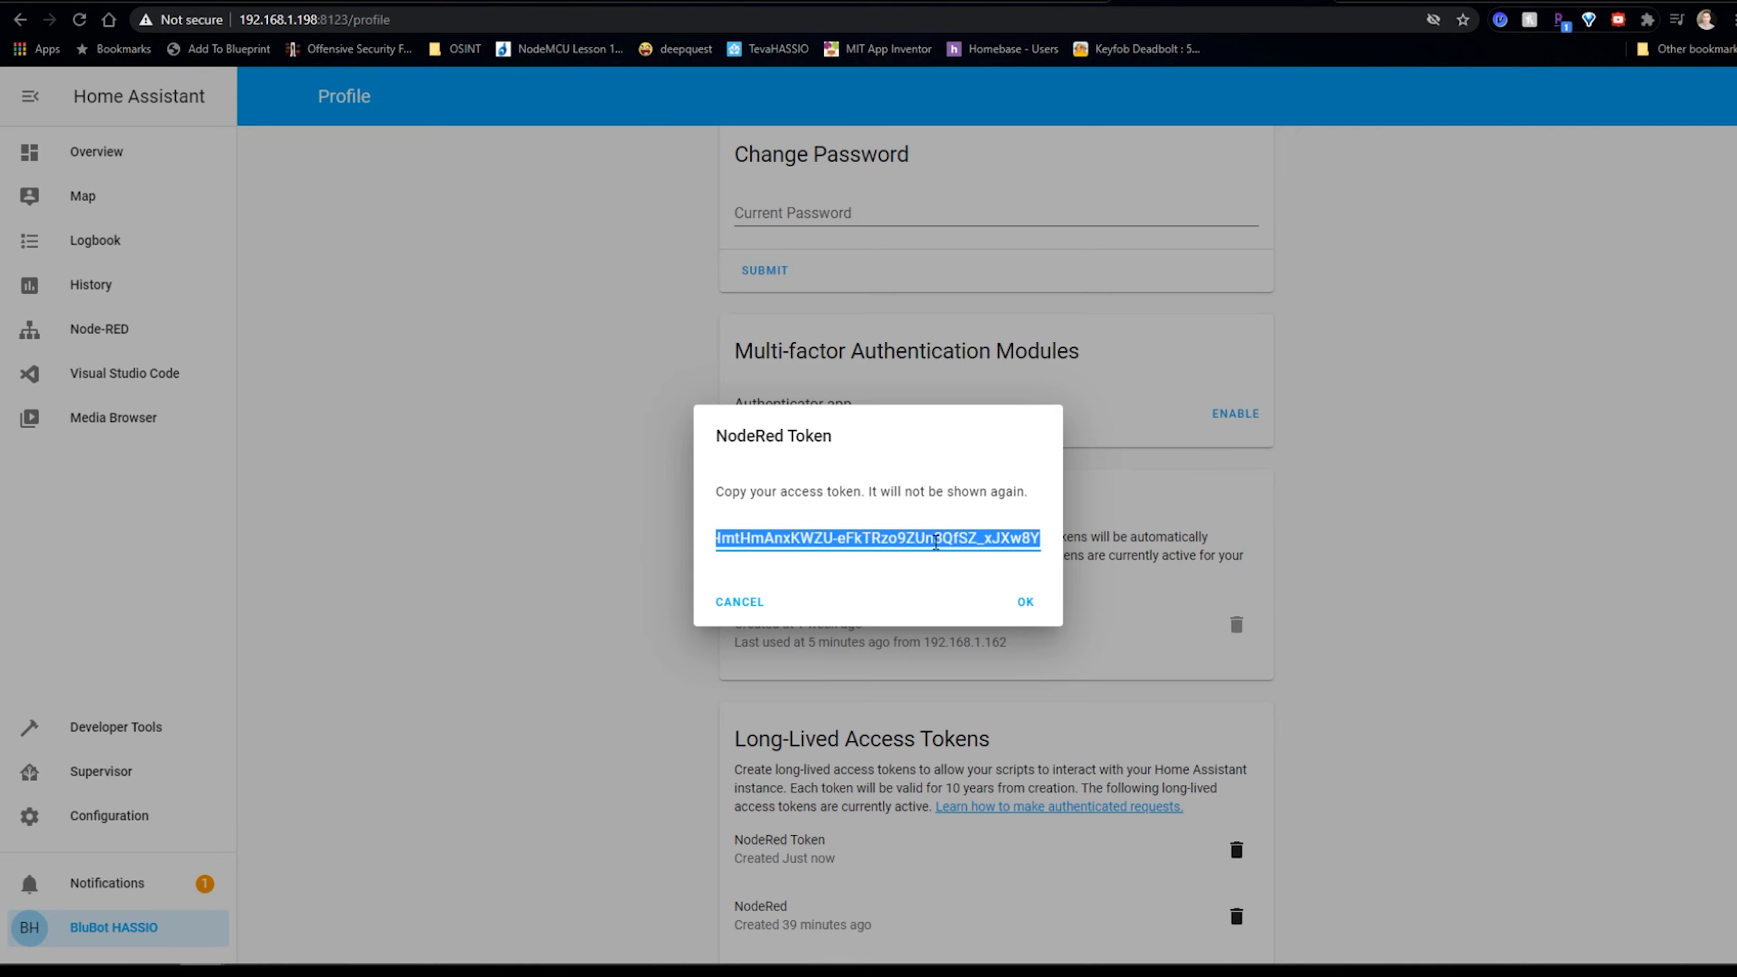
pyautogui.click(1028, 602)
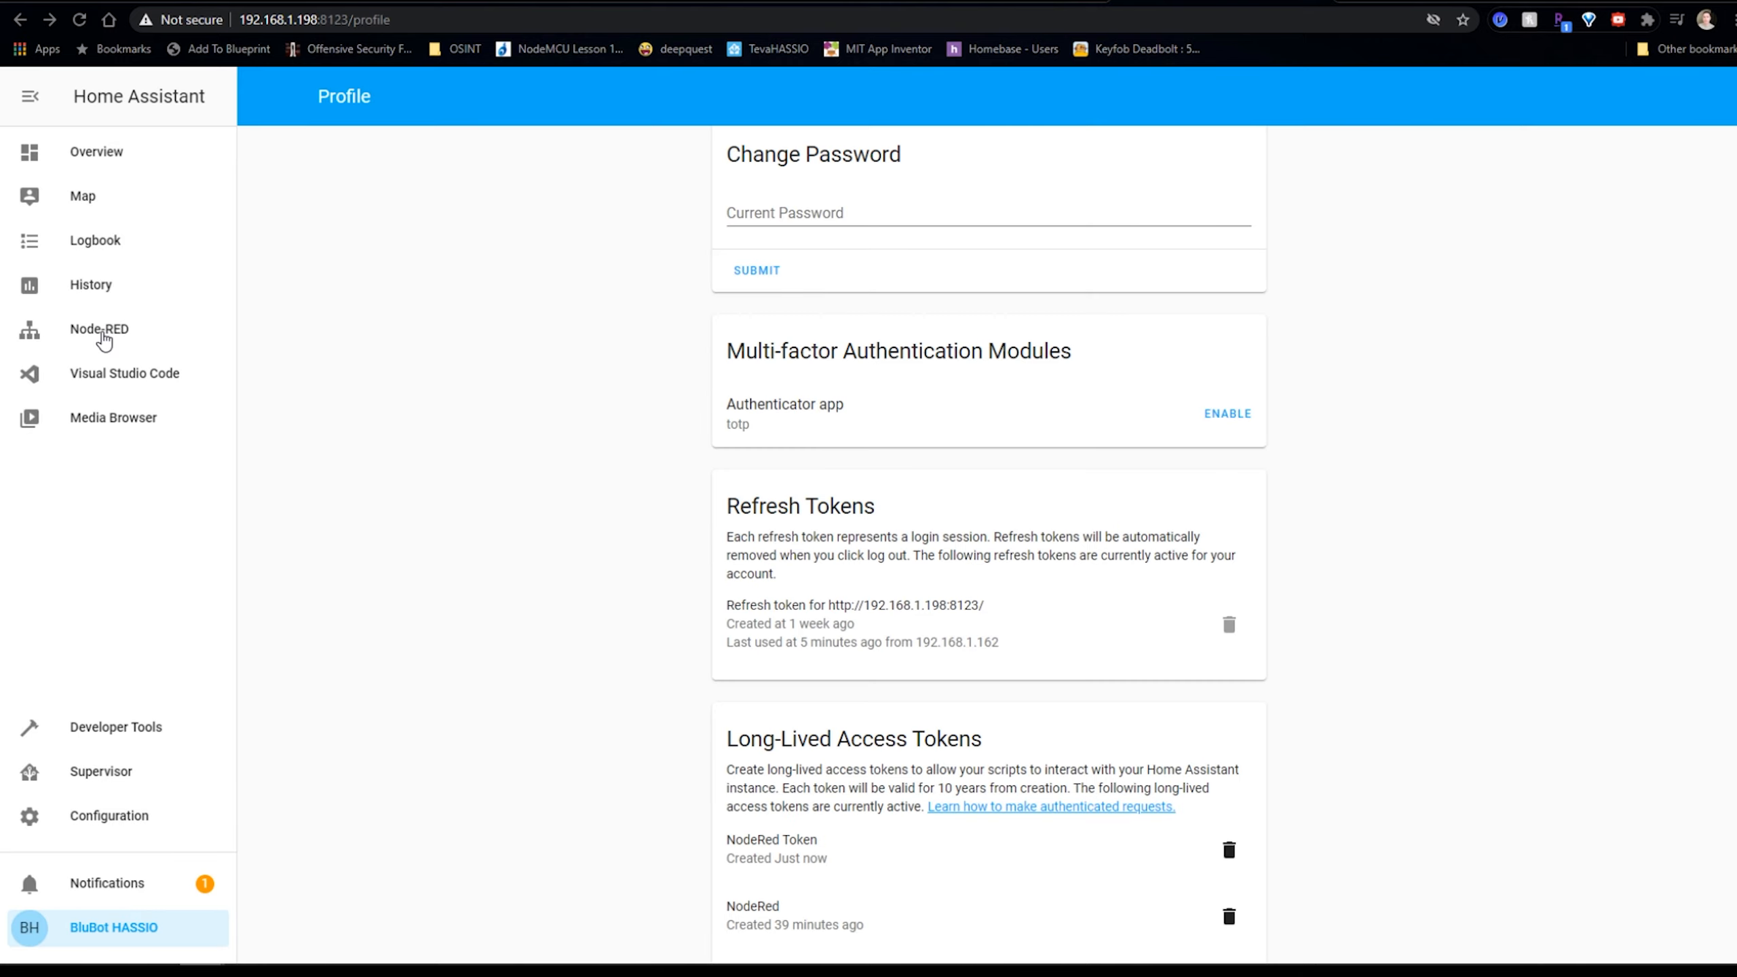
pyautogui.click(103, 335)
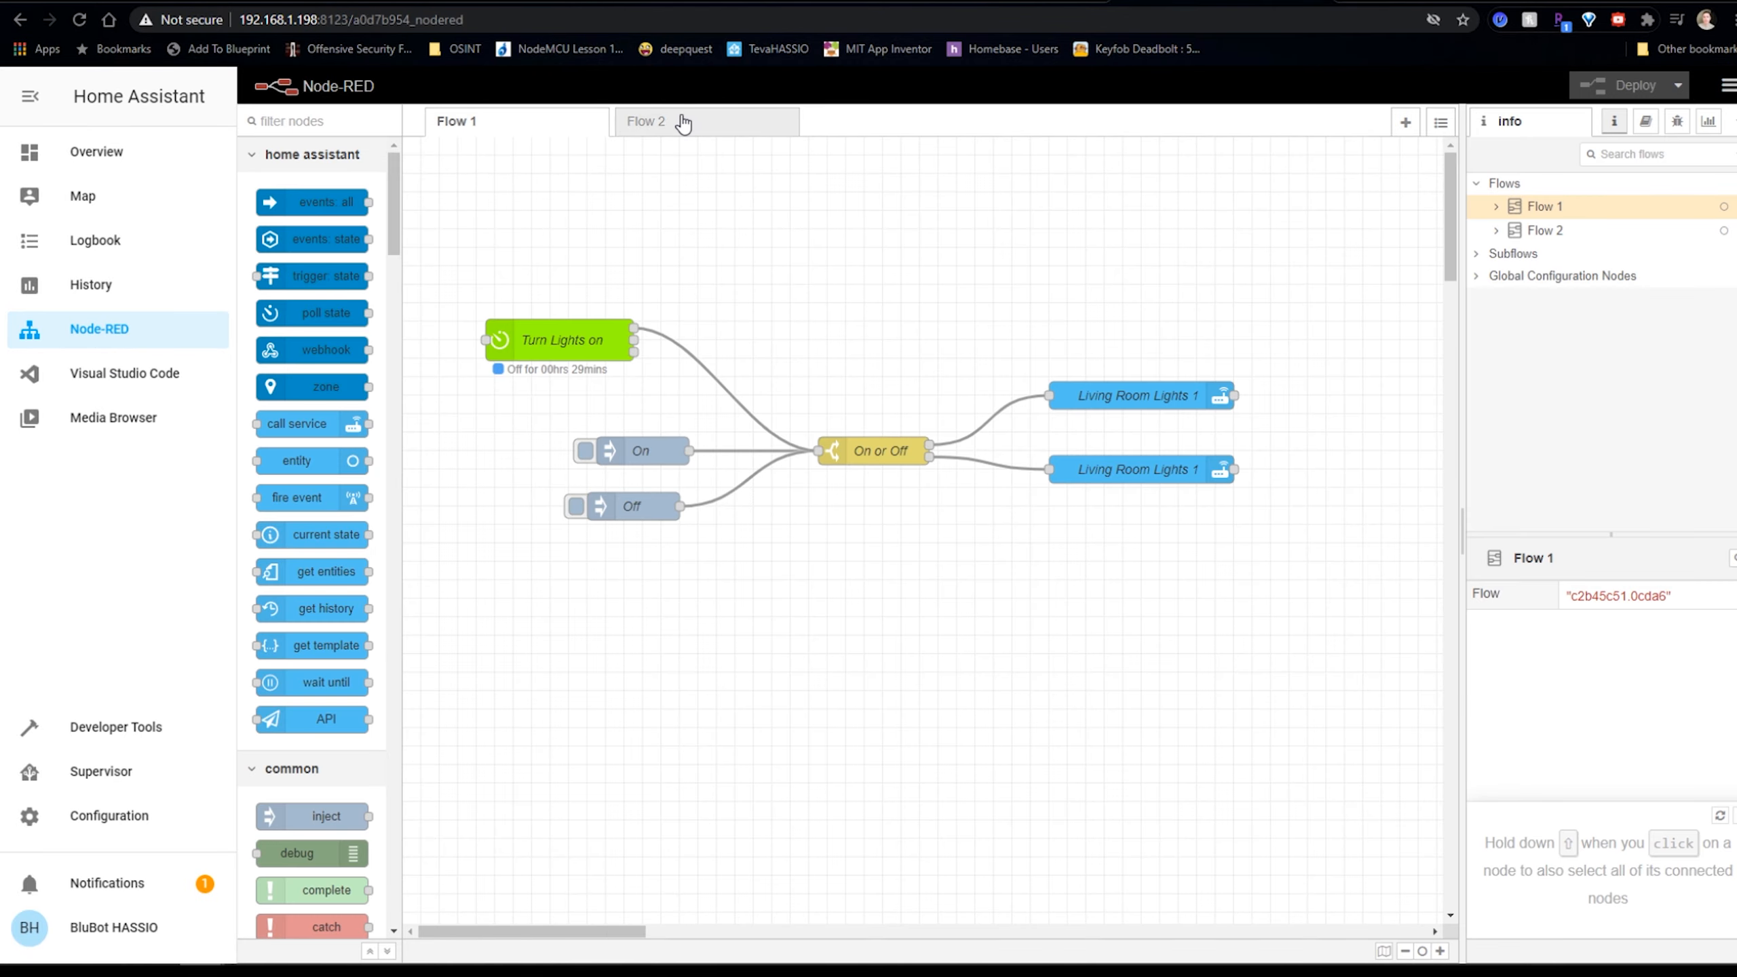
# Open Living Room Light 1 in Flow 2 and update the BBT Server connection with the new access token.
pyautogui.doubleClick(682, 124)
pyautogui.click(1337, 159)
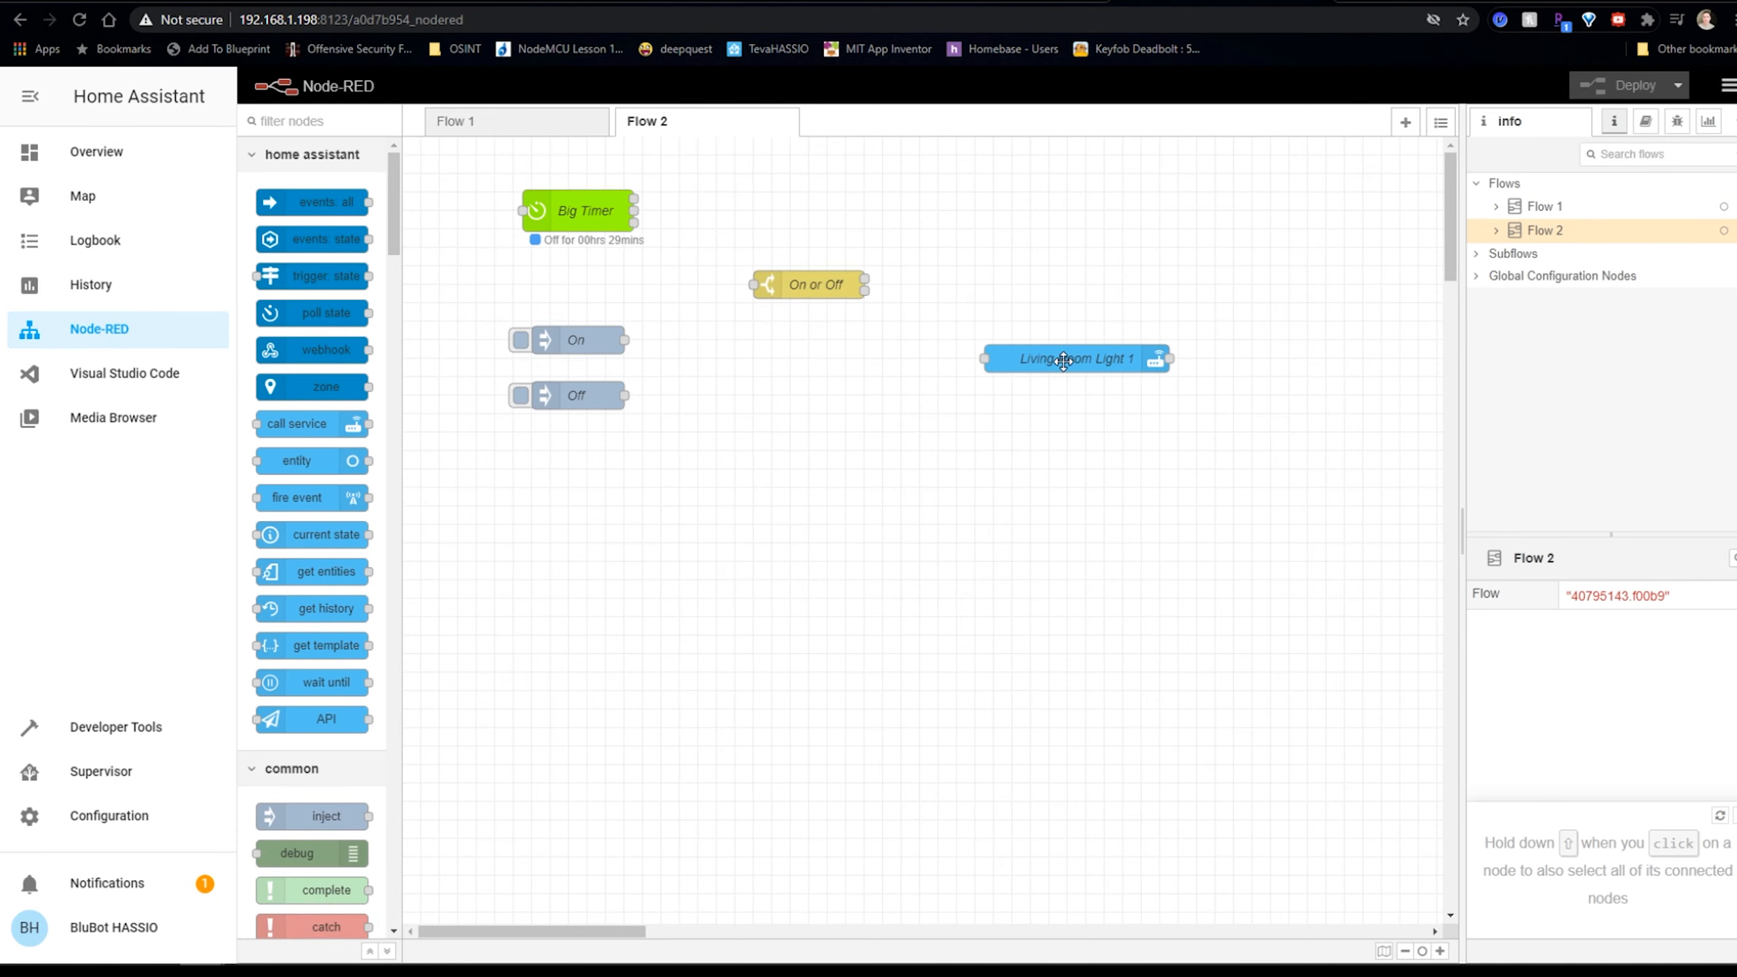
pyautogui.doubleClick(1064, 360)
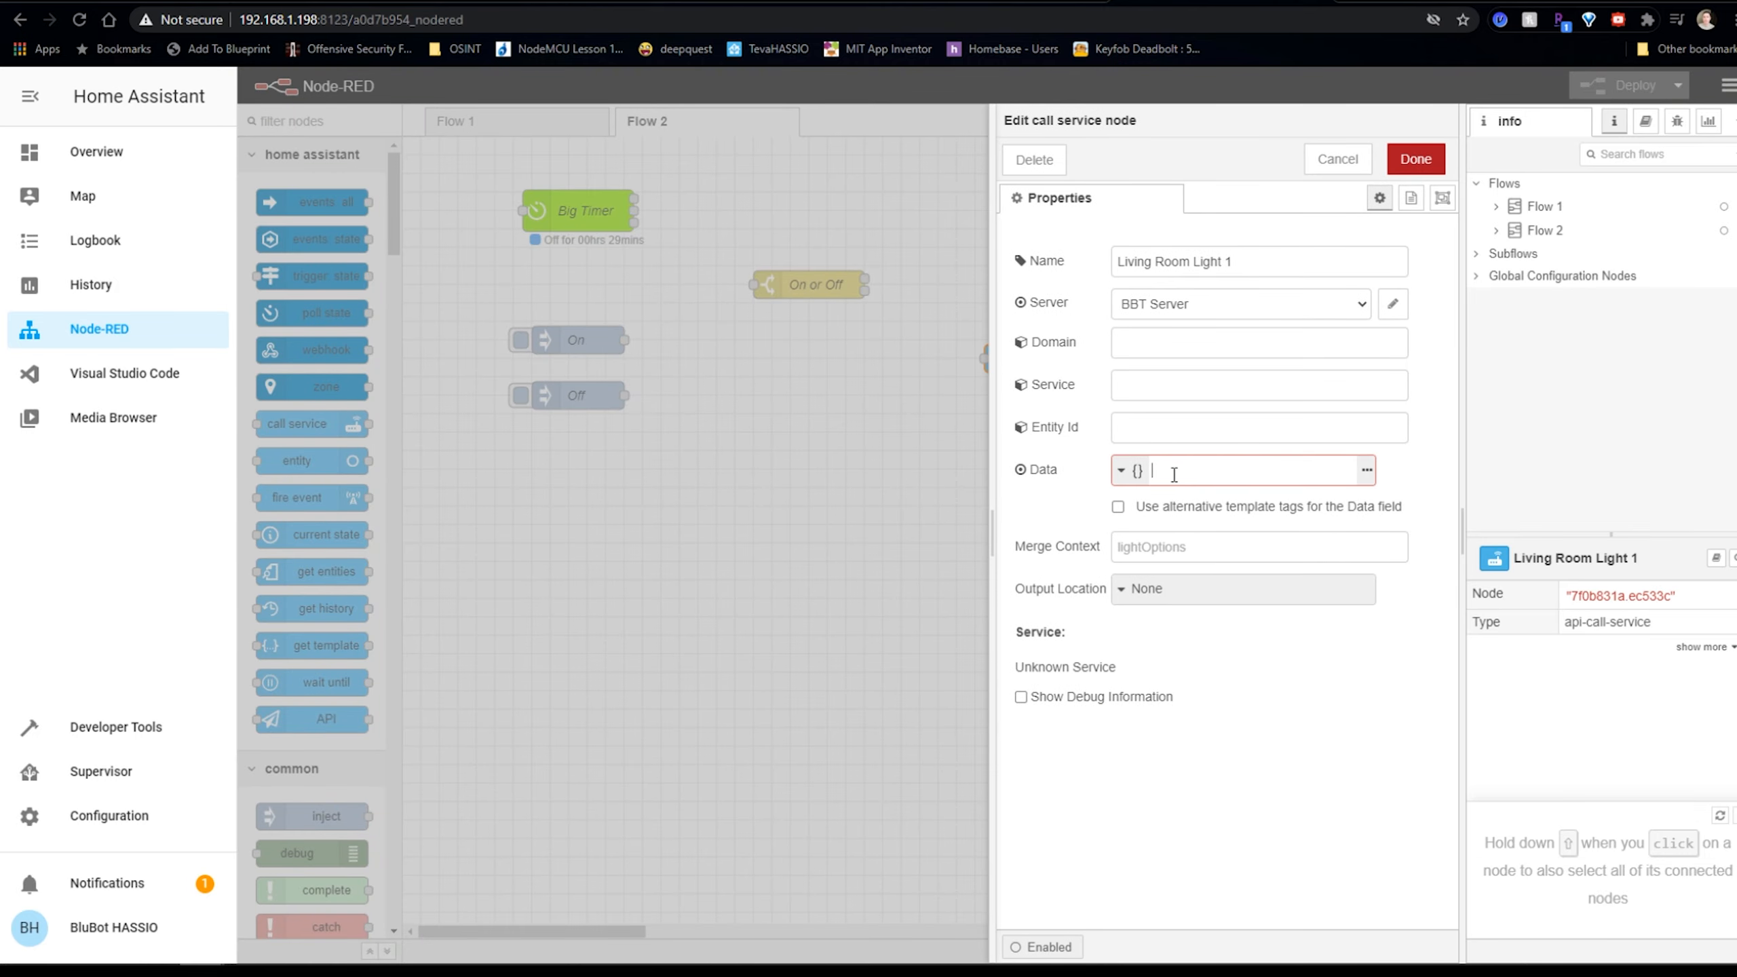
pyautogui.click(1272, 304)
pyautogui.click(1393, 304)
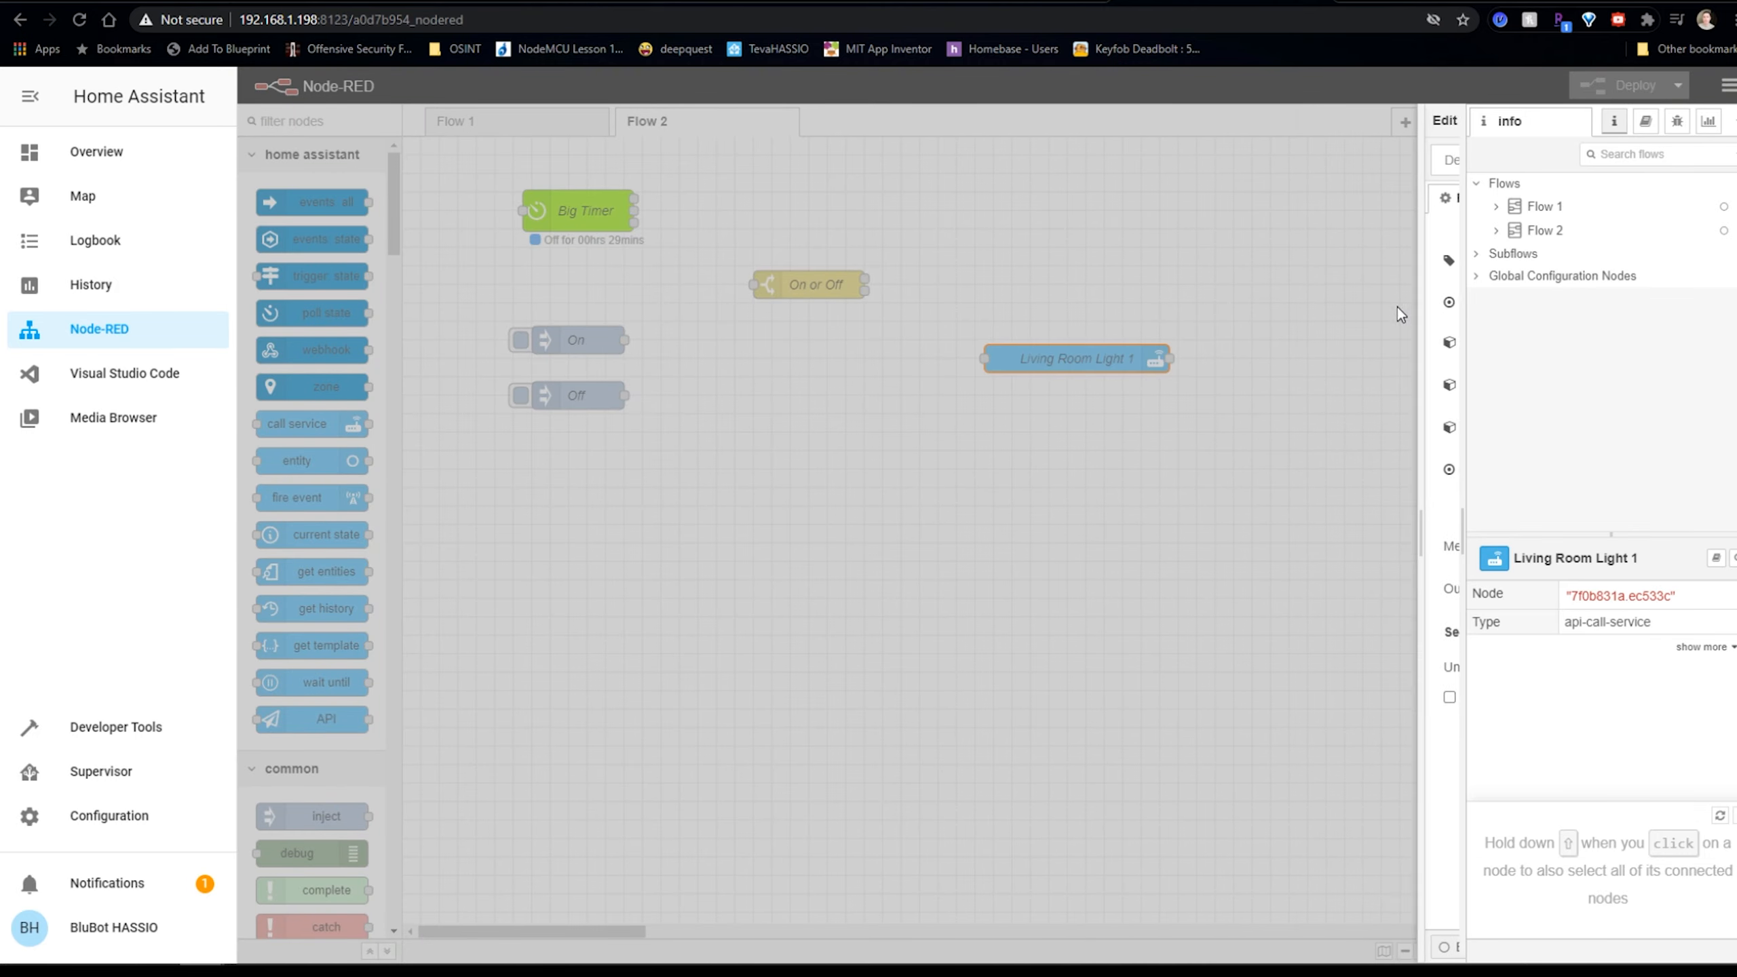
pyautogui.click(1229, 378)
pyautogui.hotkey('ctrl', 'v')
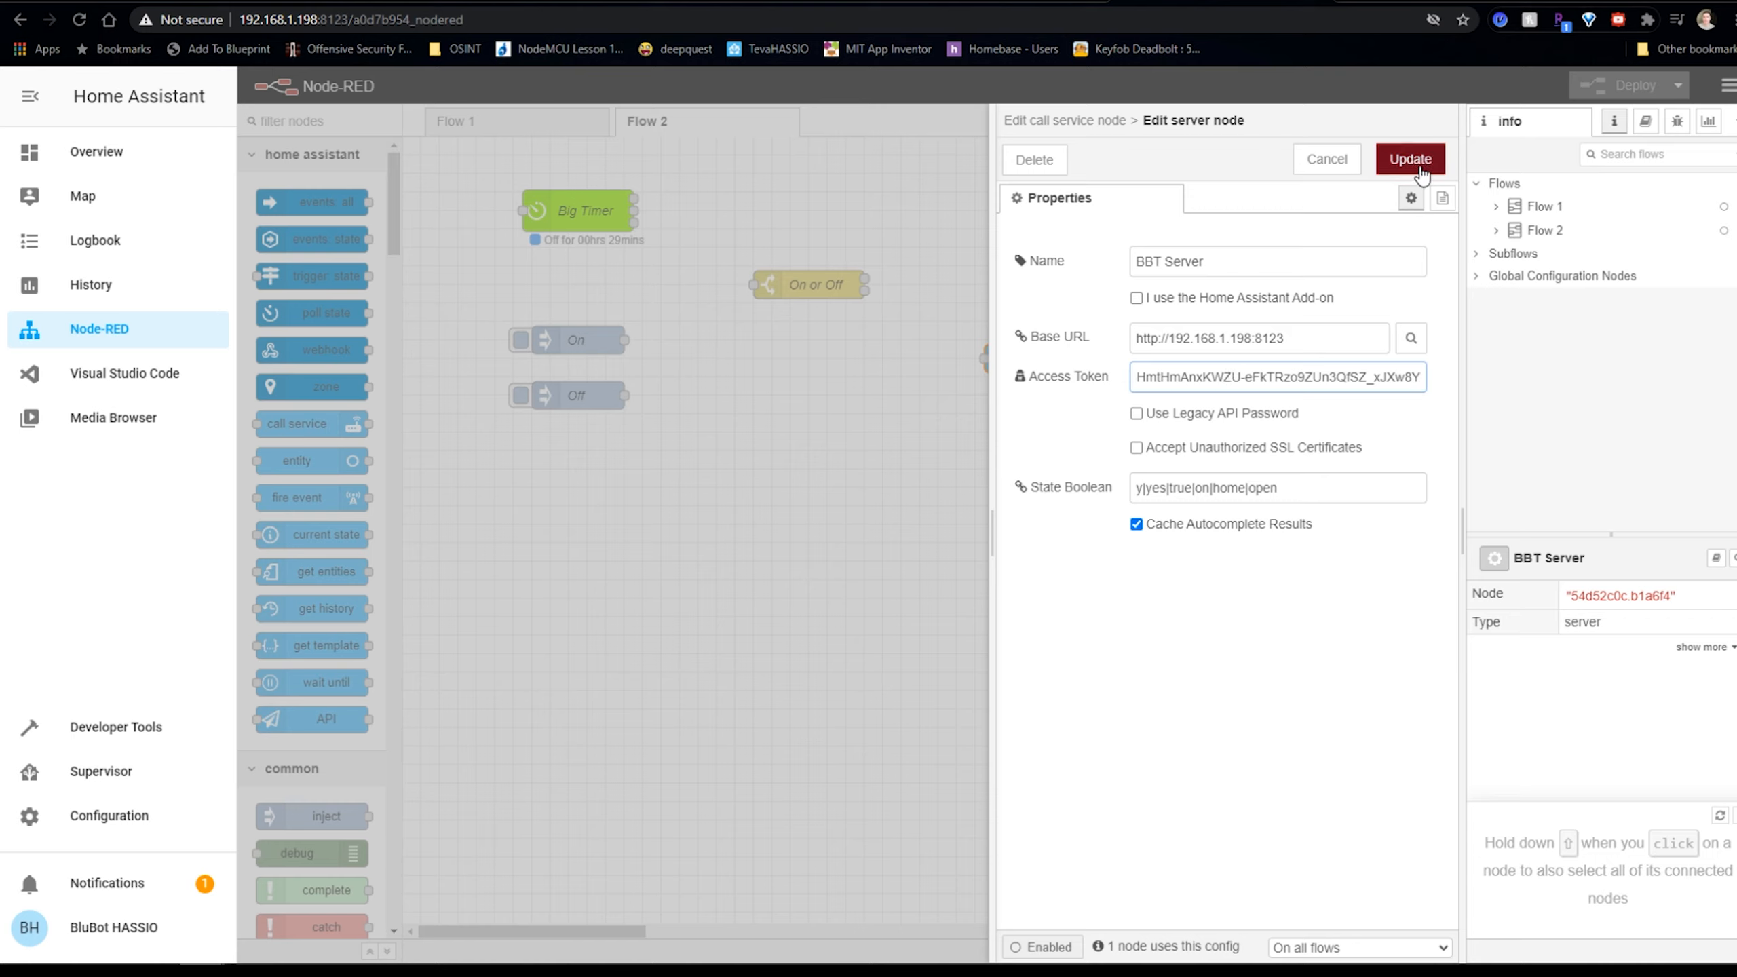
pyautogui.click(1410, 160)
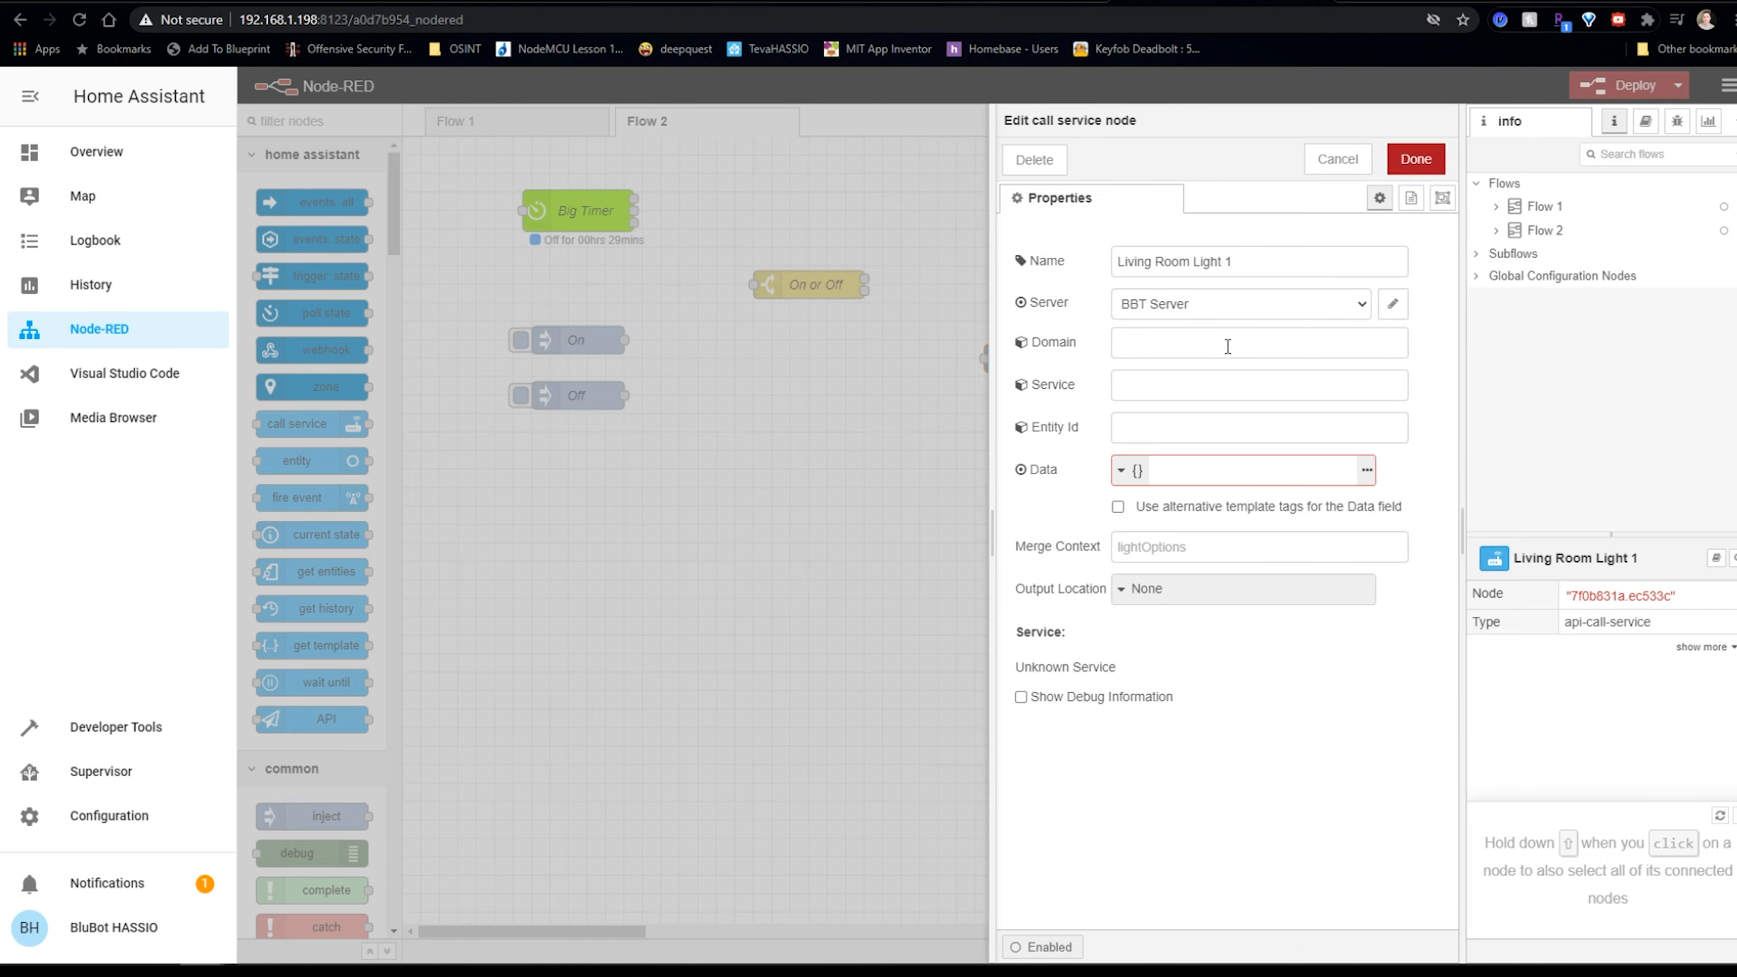
# Set the node's Domain to light and its Service to turn_on.
pyautogui.click(1172, 345)
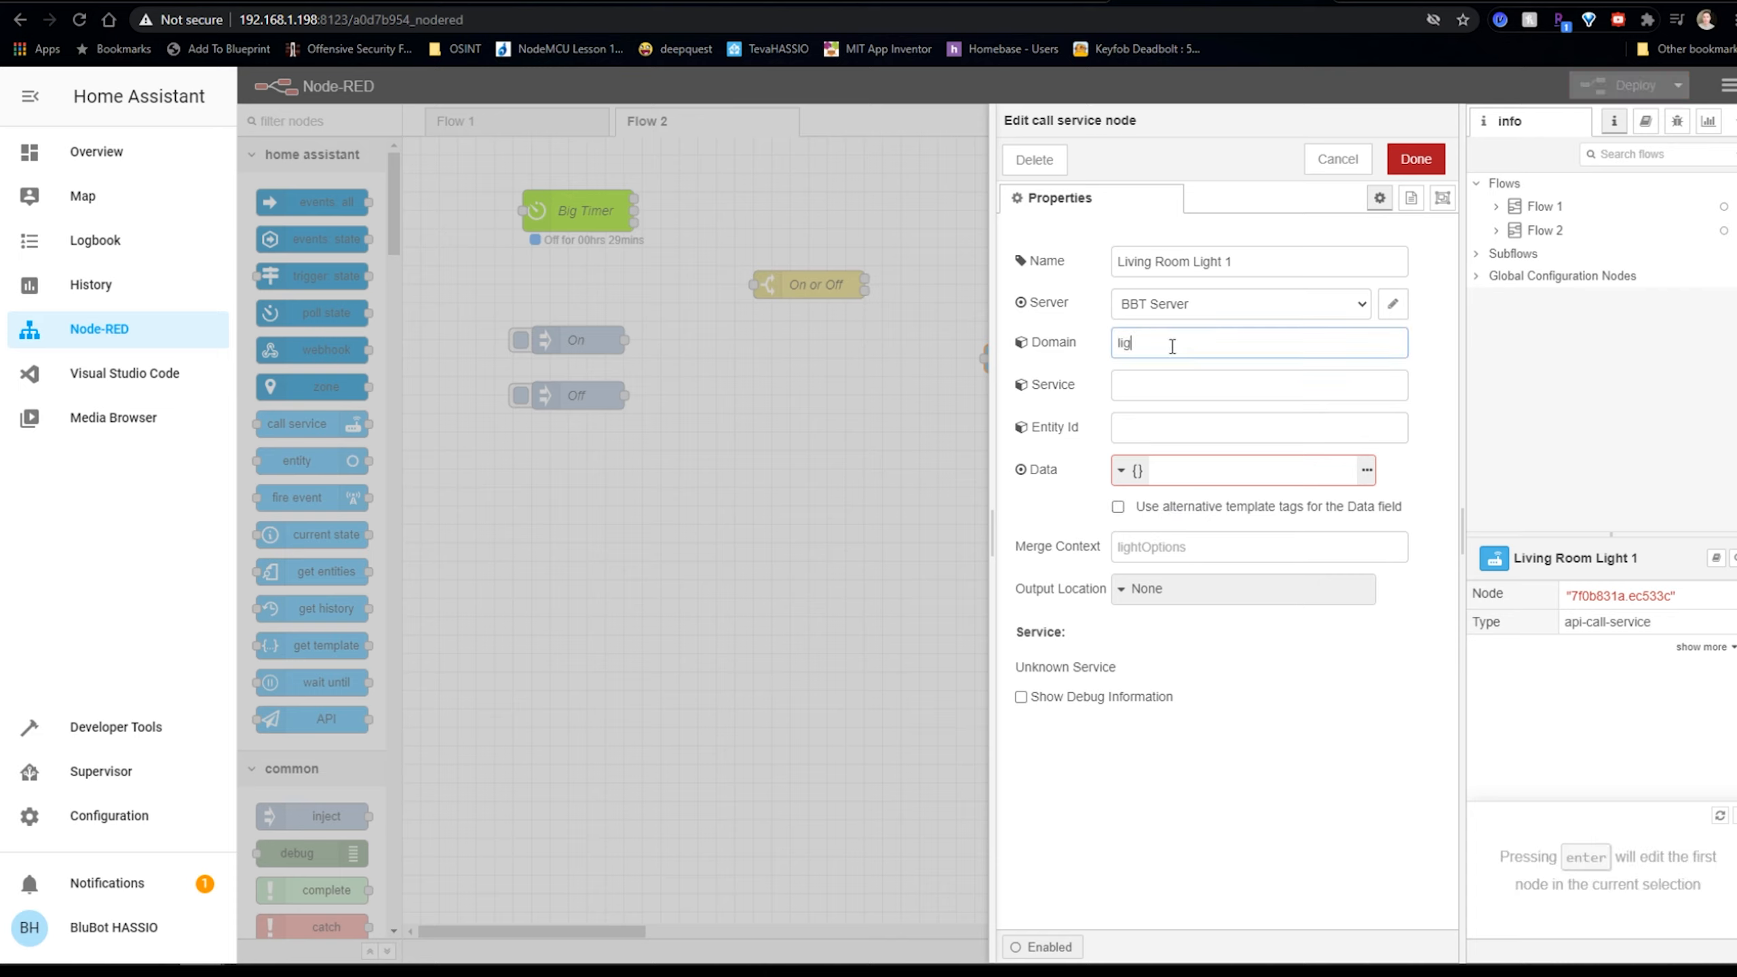
pyautogui.click(1193, 378)
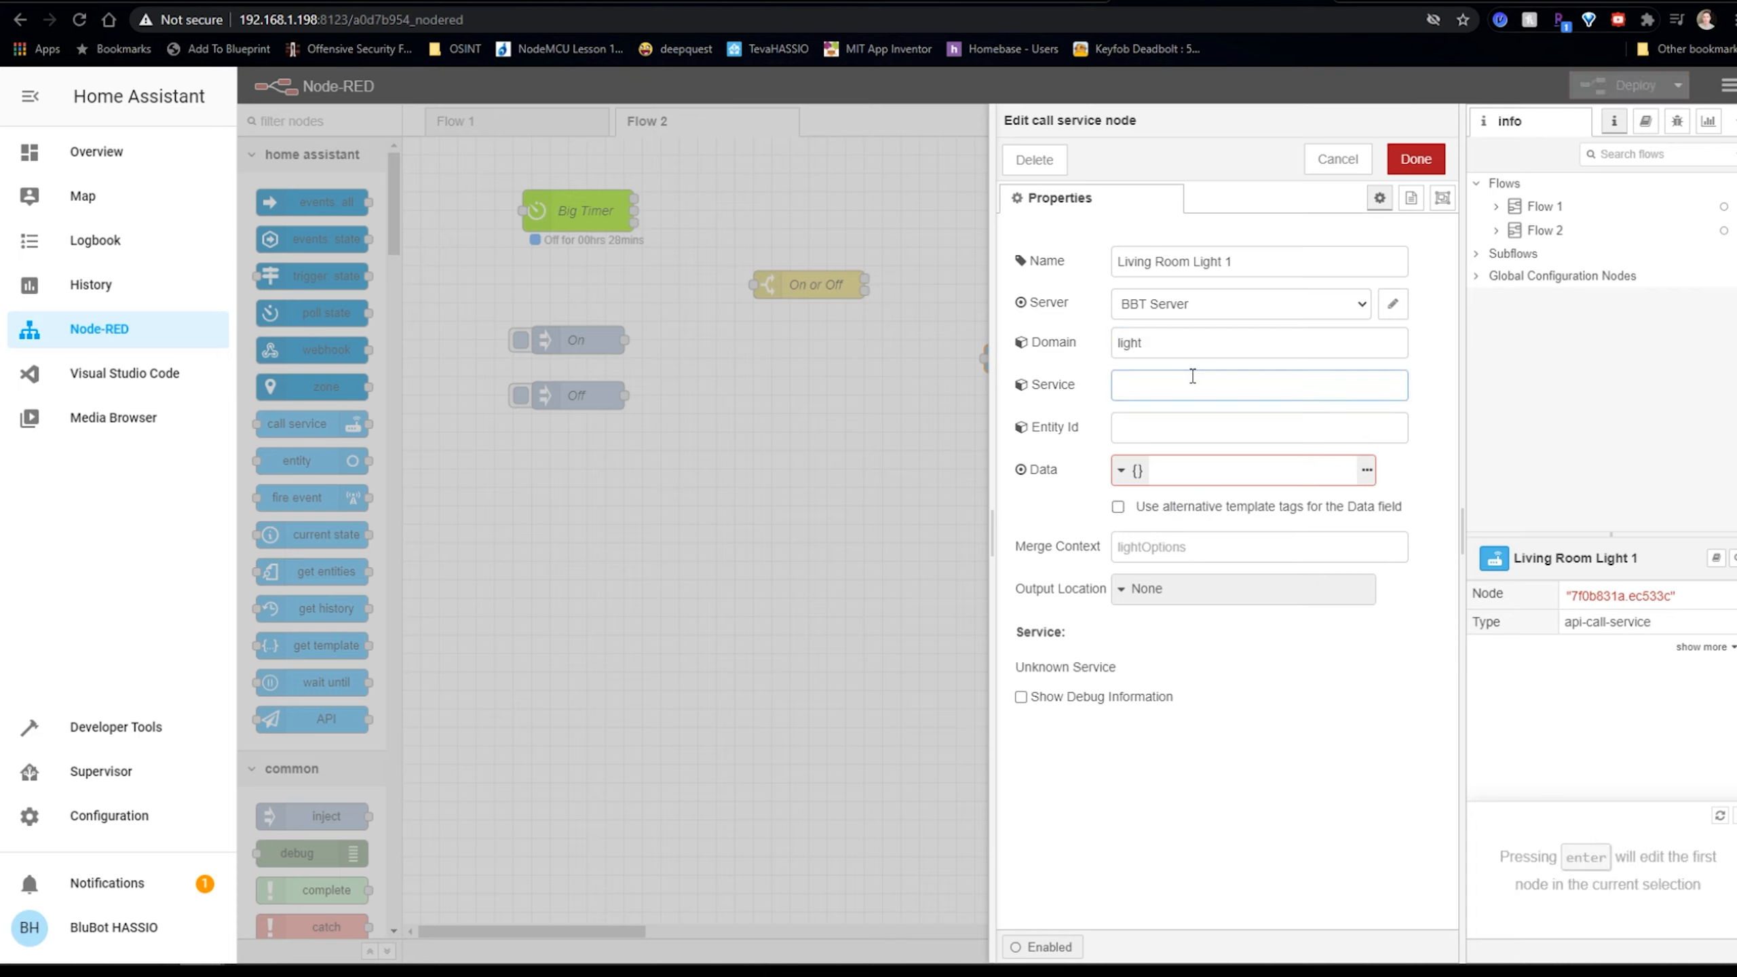
pyautogui.write('turn')
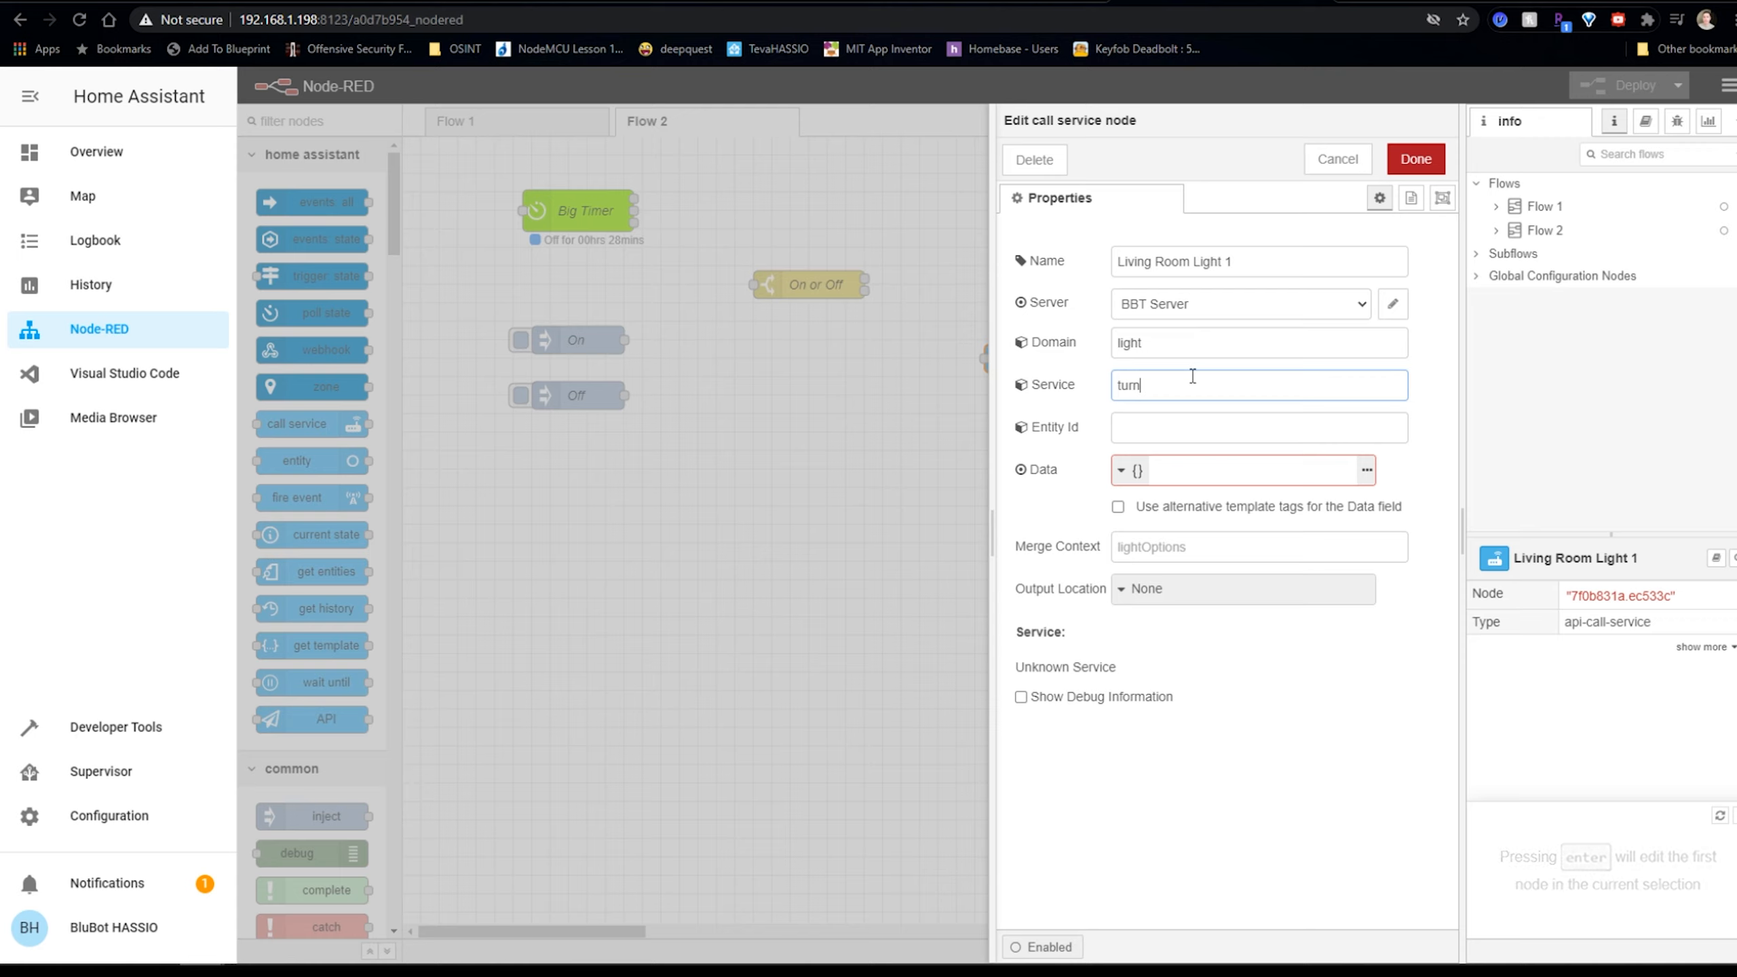
pyautogui.write('_on')
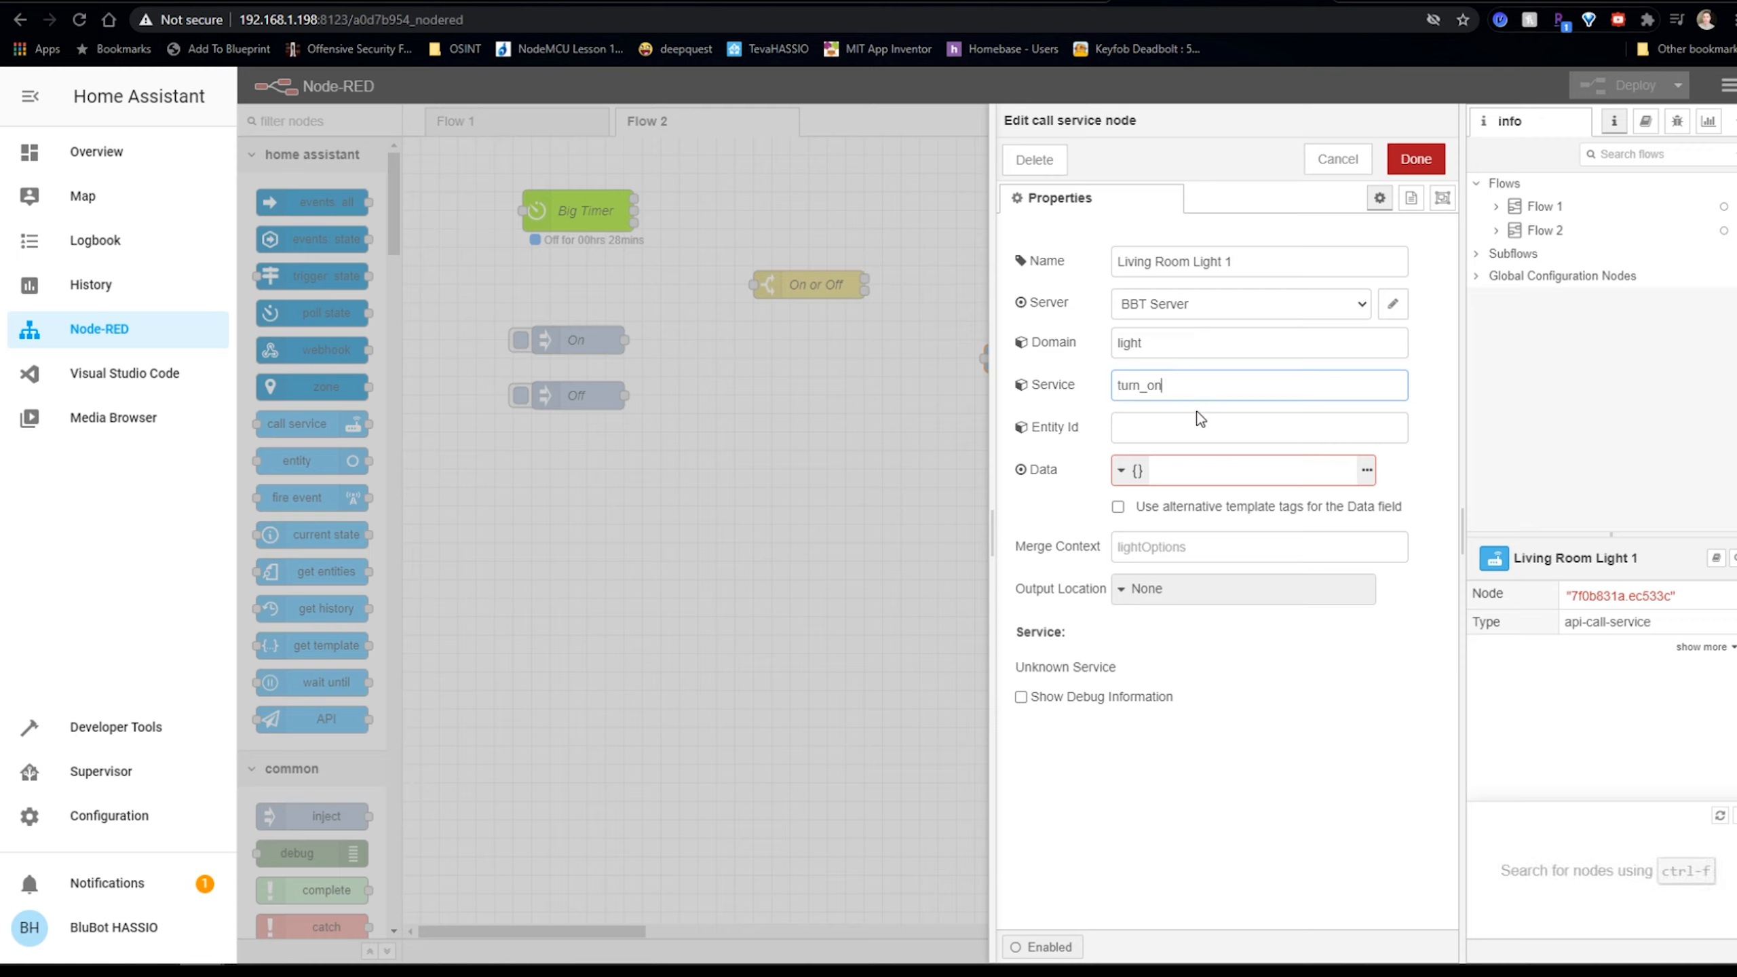
pyautogui.click(1189, 429)
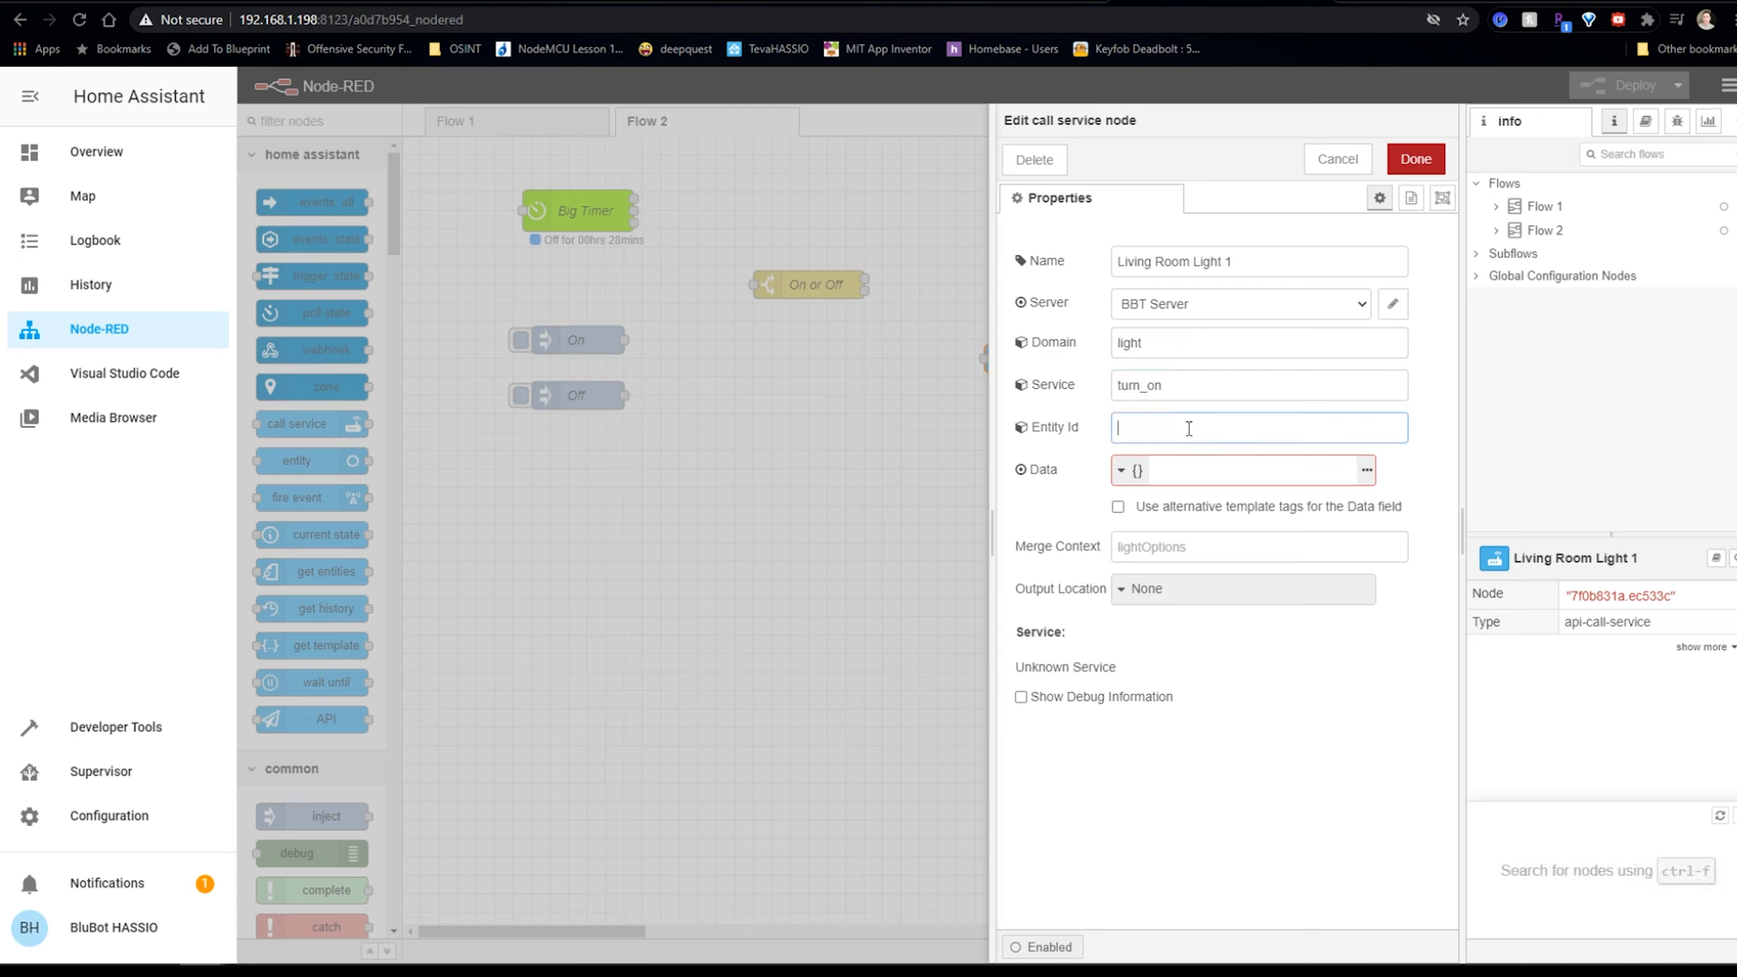
pyautogui.click(1415, 159)
# Deploy Flow 2 and open the Entities list under Configuration.
pyautogui.click(1619, 88)
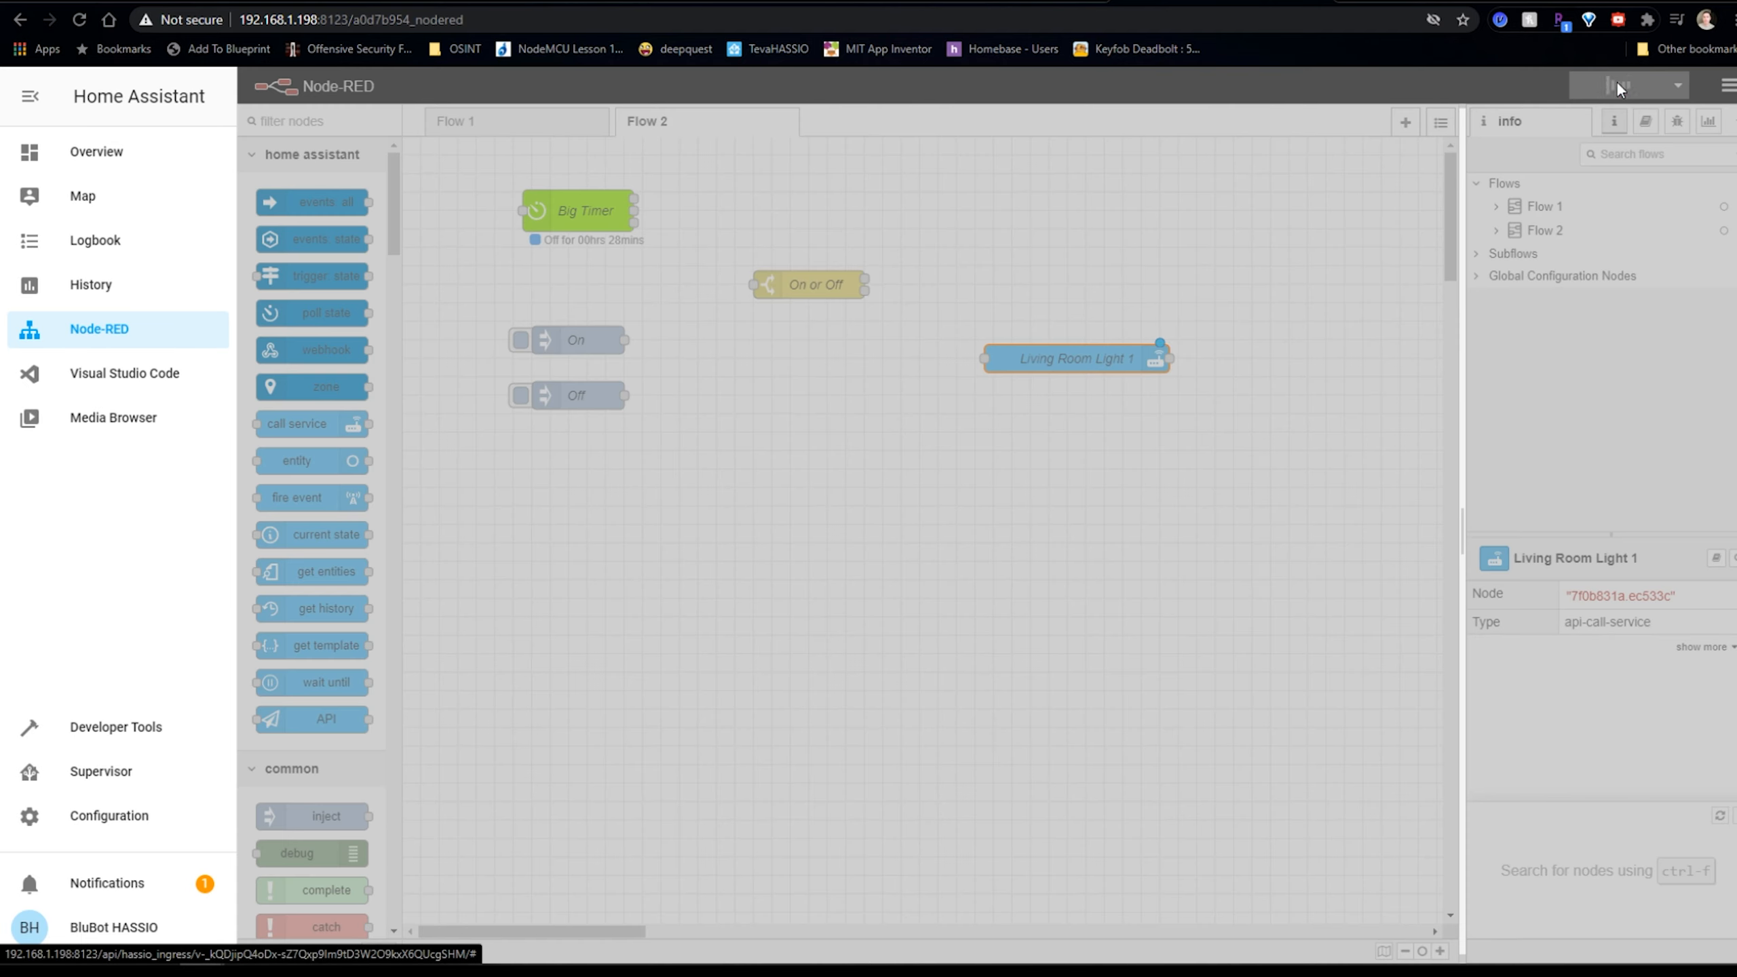
pyautogui.click(94, 761)
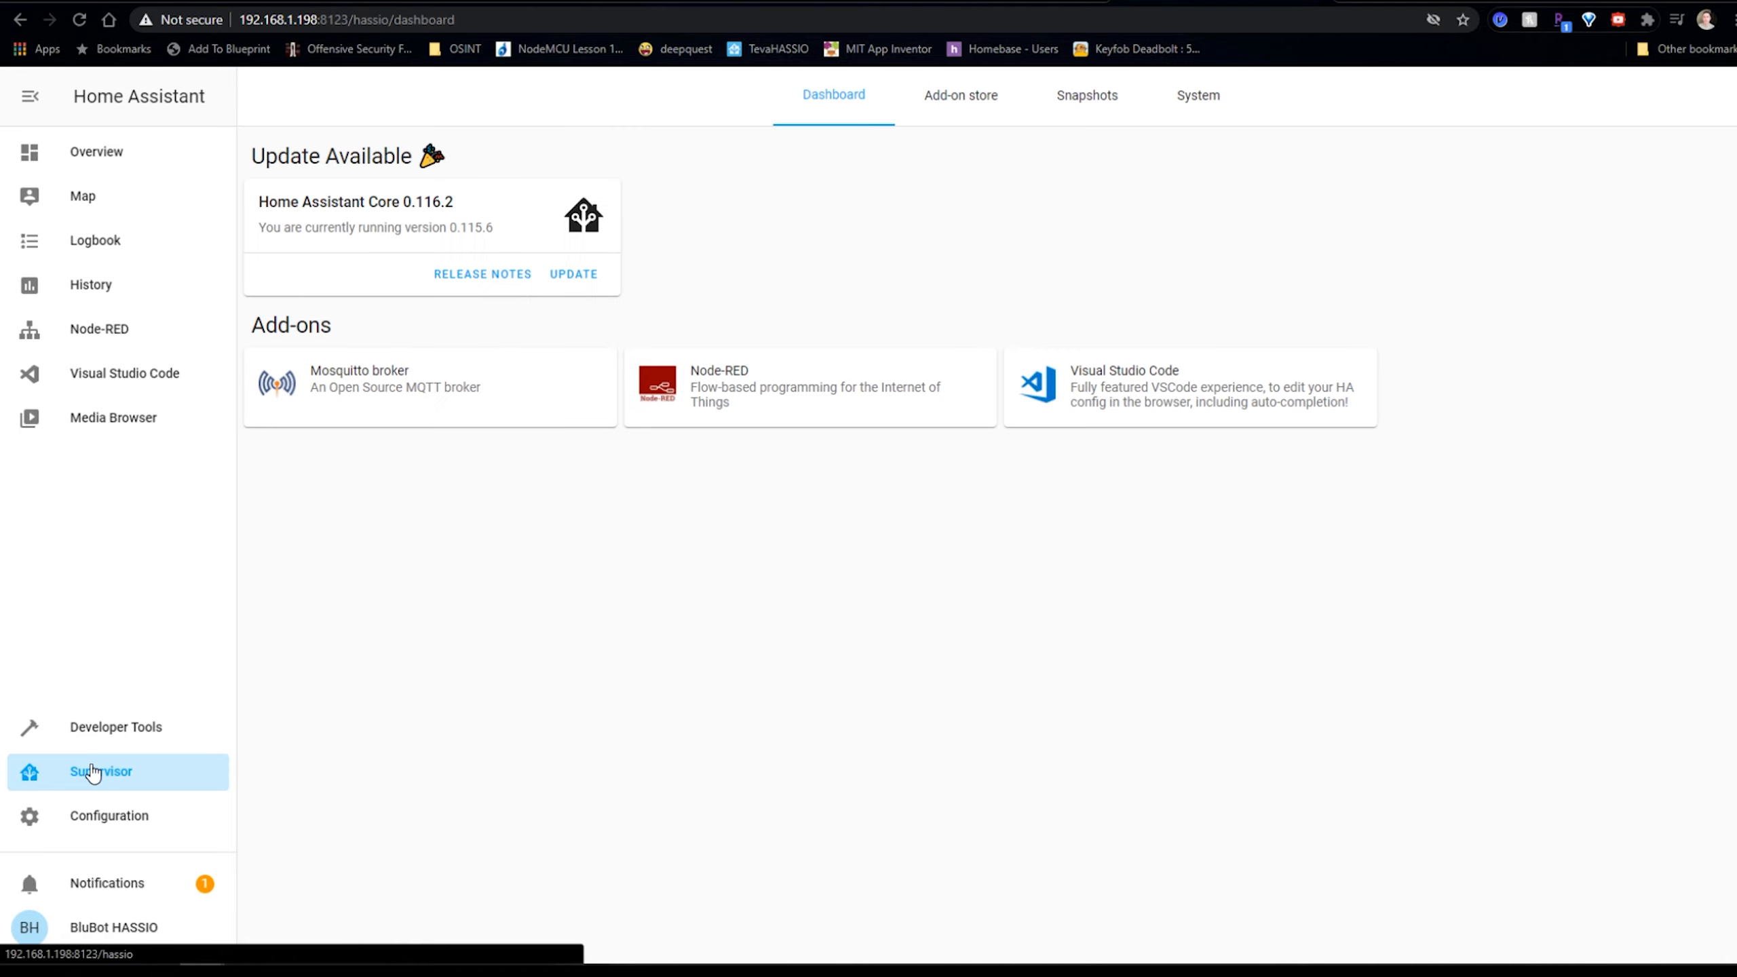
pyautogui.click(87, 816)
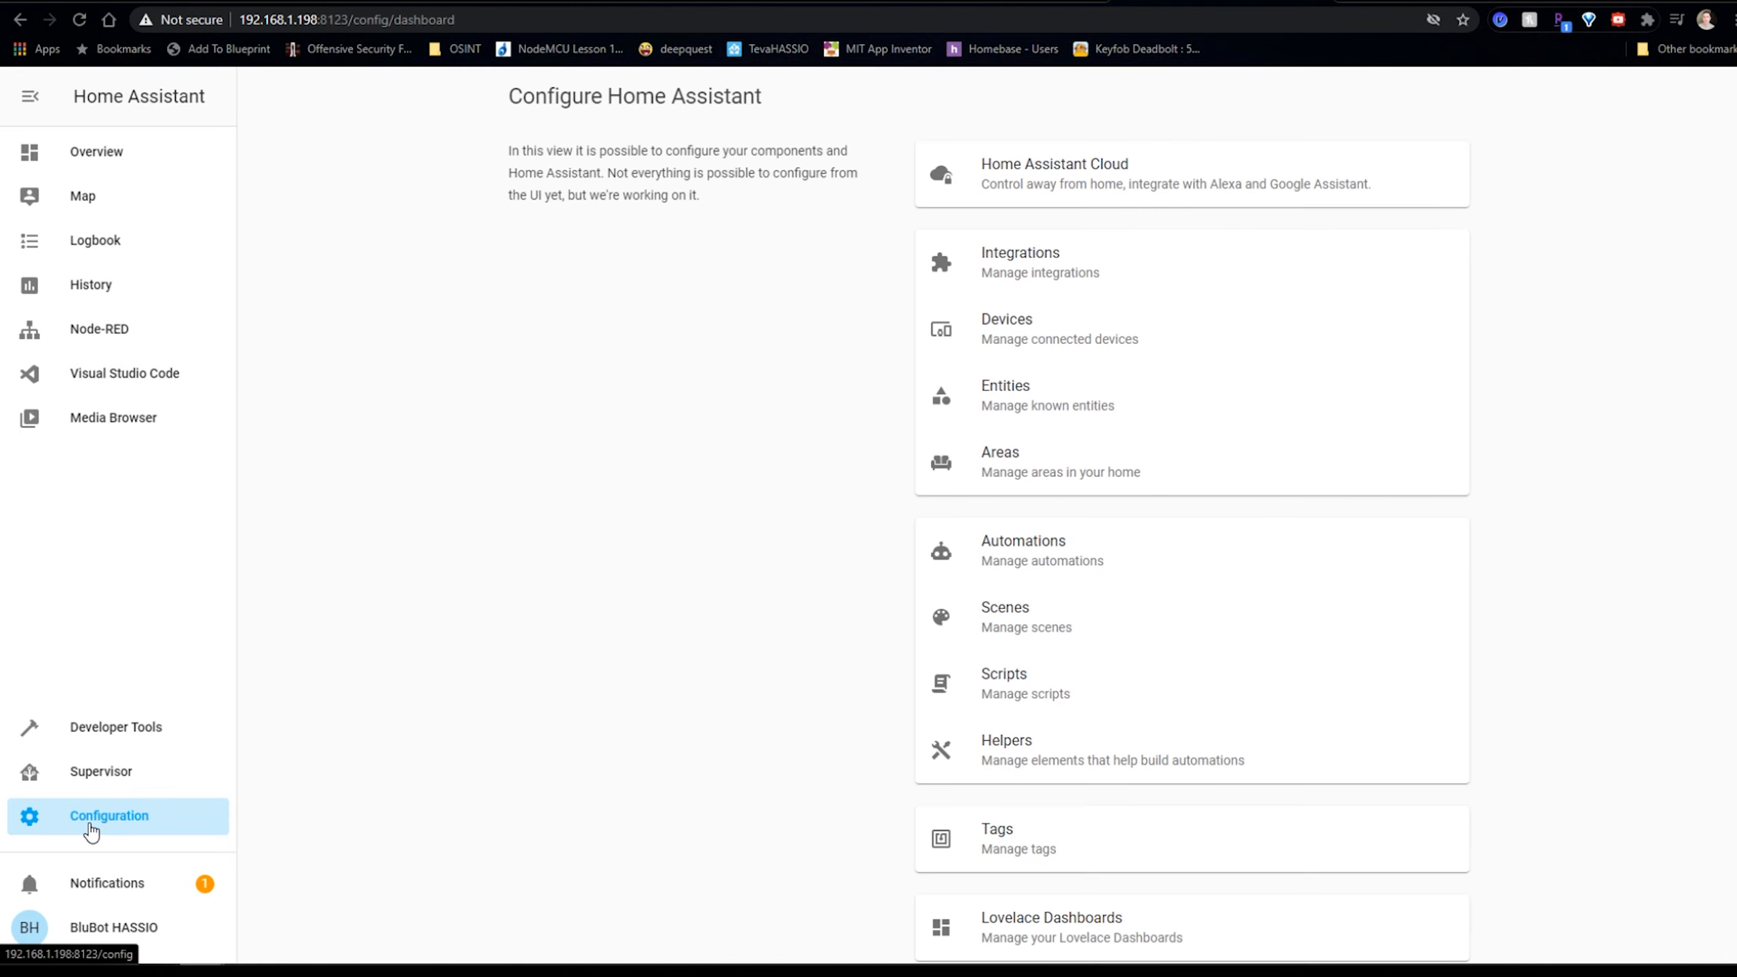
pyautogui.click(1040, 389)
# Copy living room L1's entity ID light.0550712898f4abcac7d9, then return to the Node-RED panel.
pyautogui.scroll(-3, 848, 443)
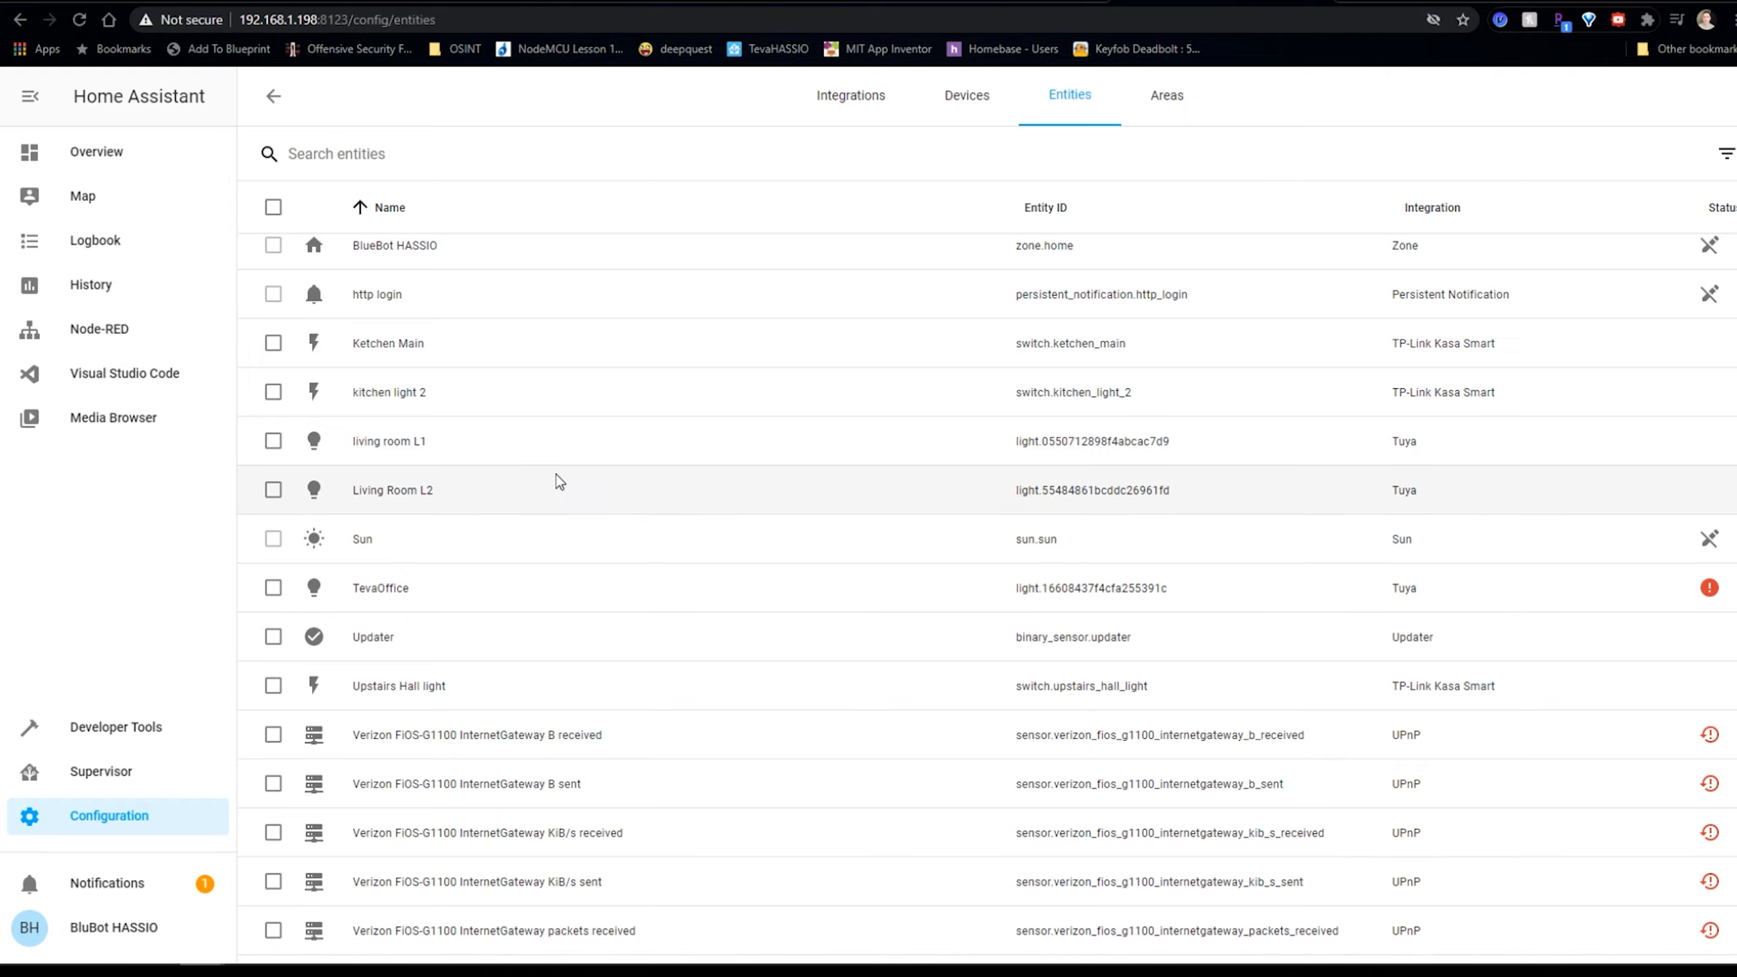
pyautogui.doubleClick(1117, 439)
pyautogui.doubleClick(1114, 440)
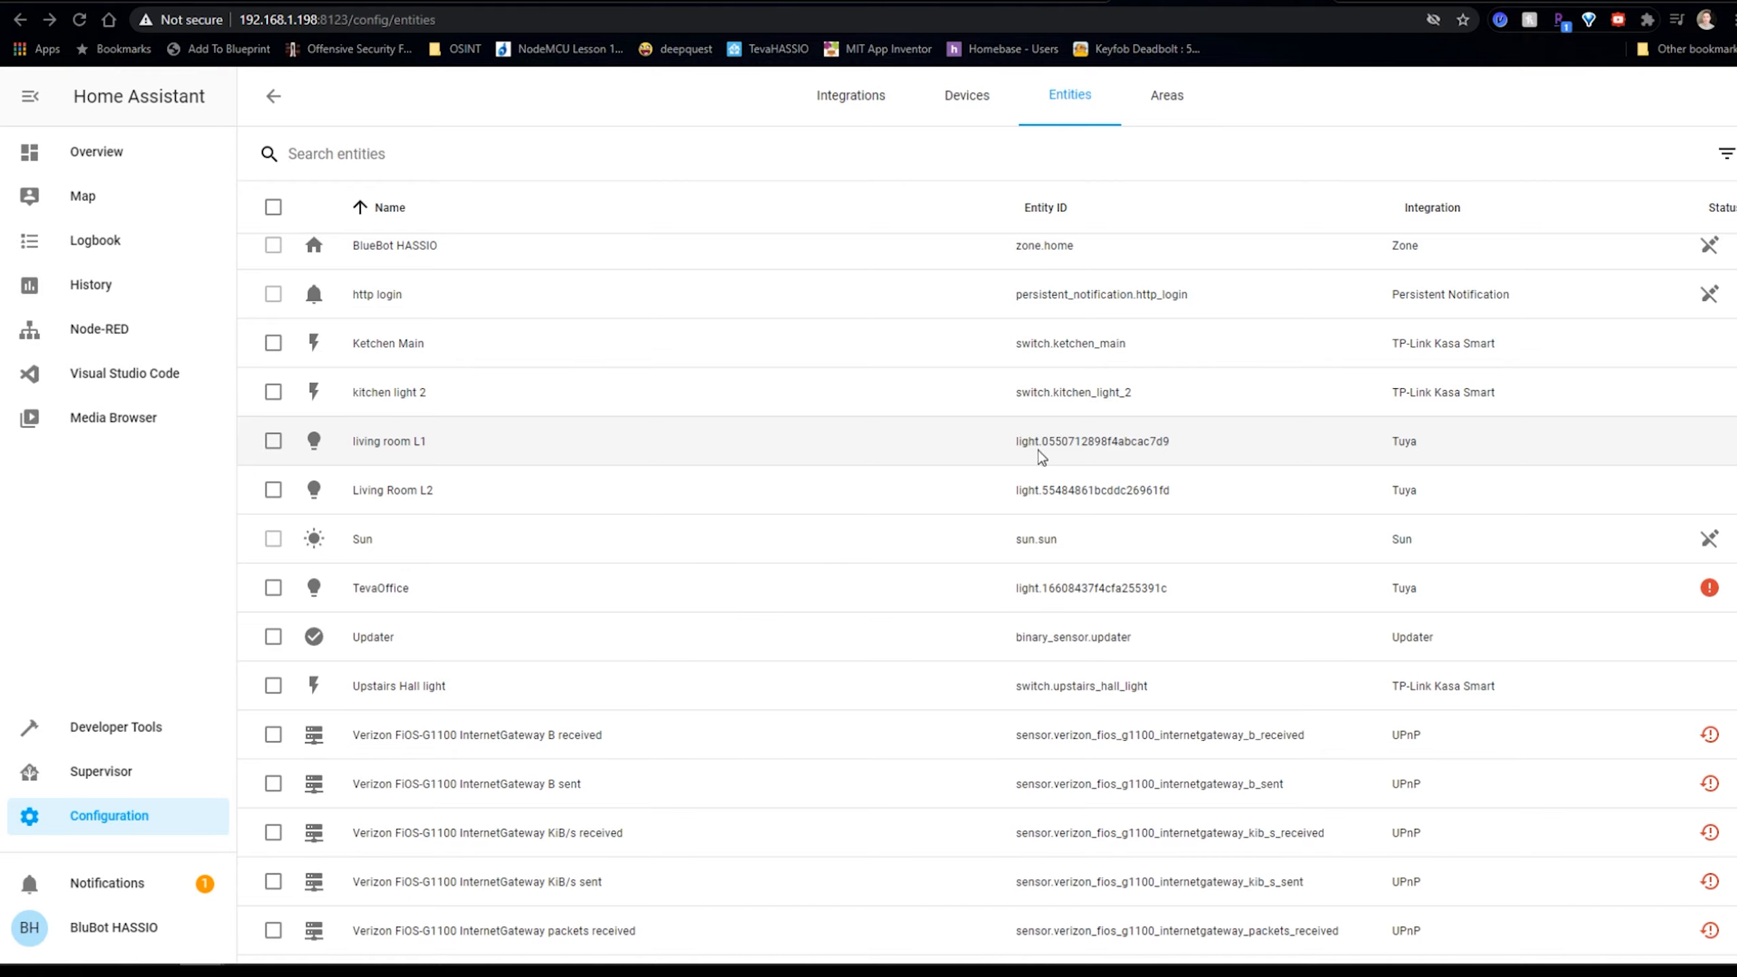
pyautogui.click(1040, 458)
pyautogui.moveTo(923, 570); pyautogui.dragTo(636, 588)
pyautogui.hotkey('ctrl', 'c')
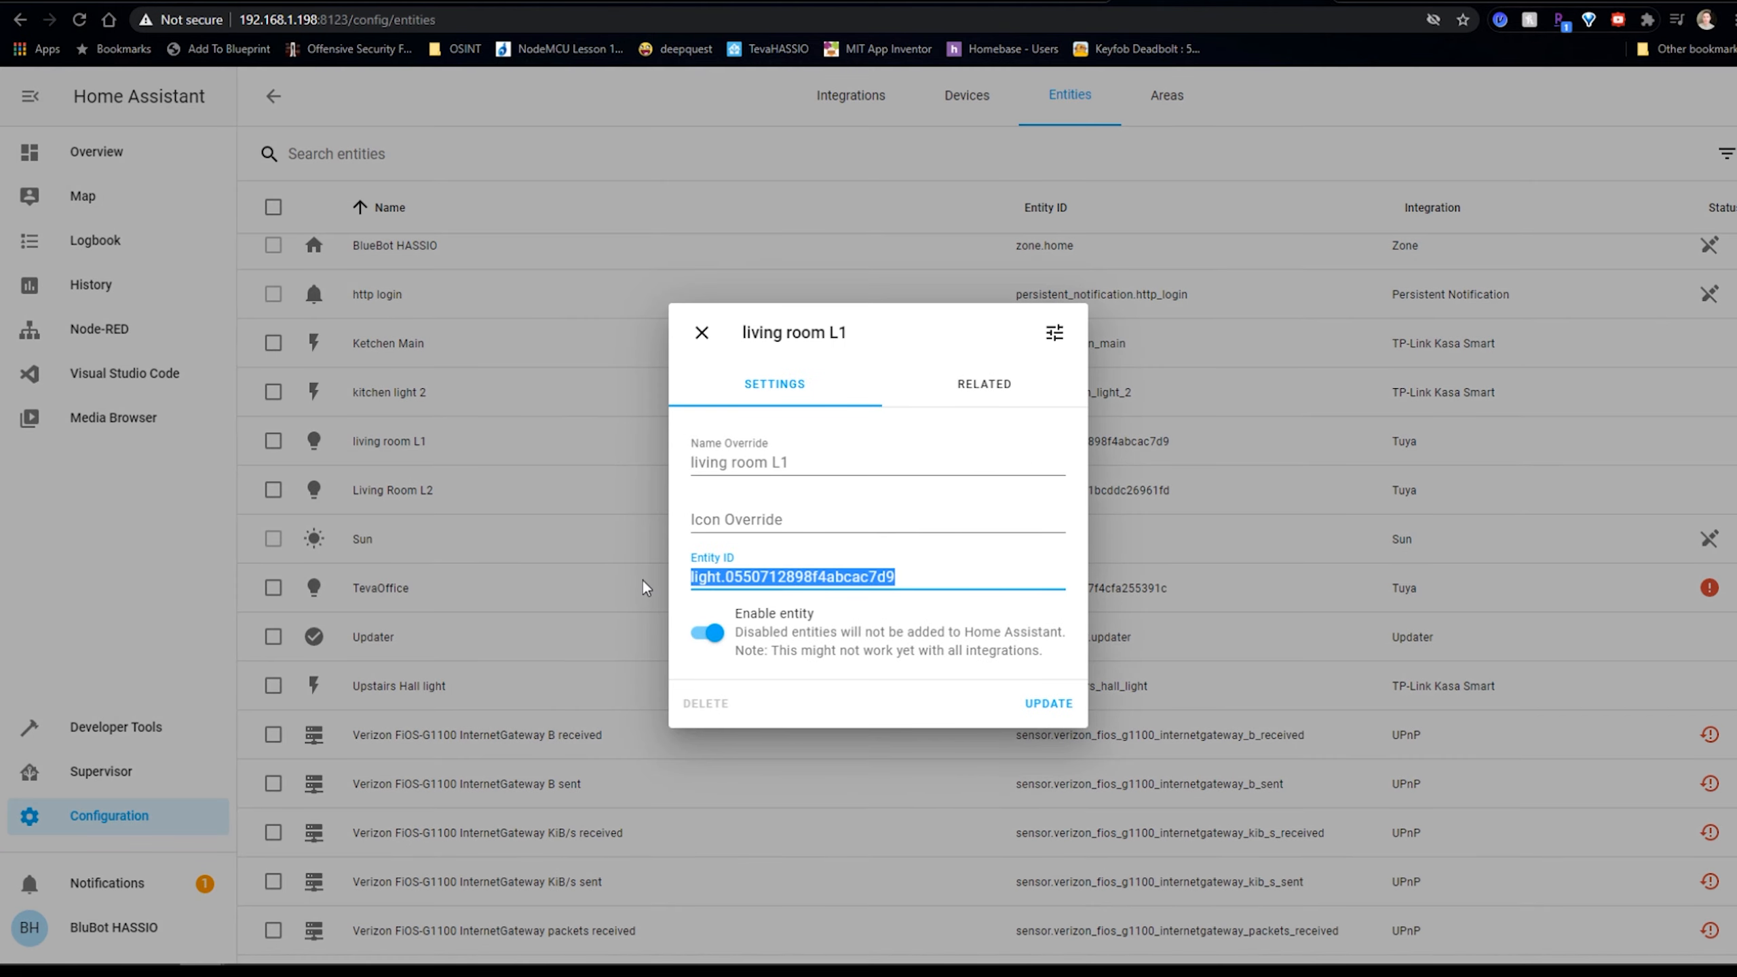
pyautogui.click(702, 332)
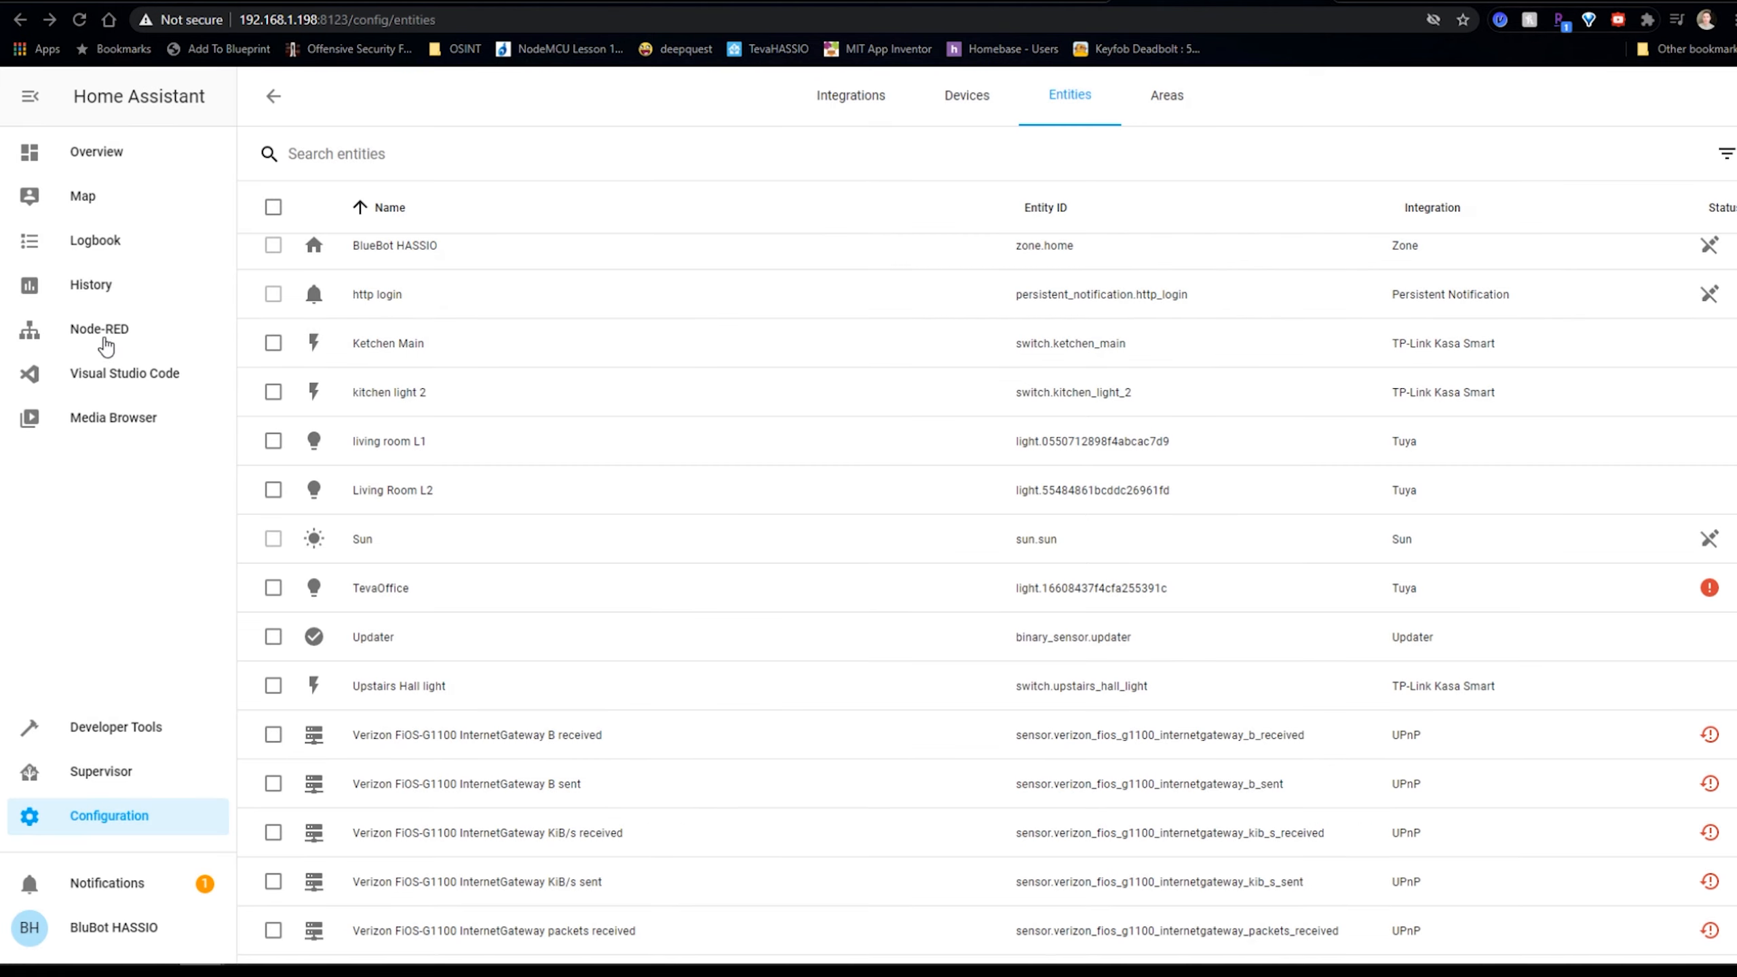
pyautogui.click(104, 330)
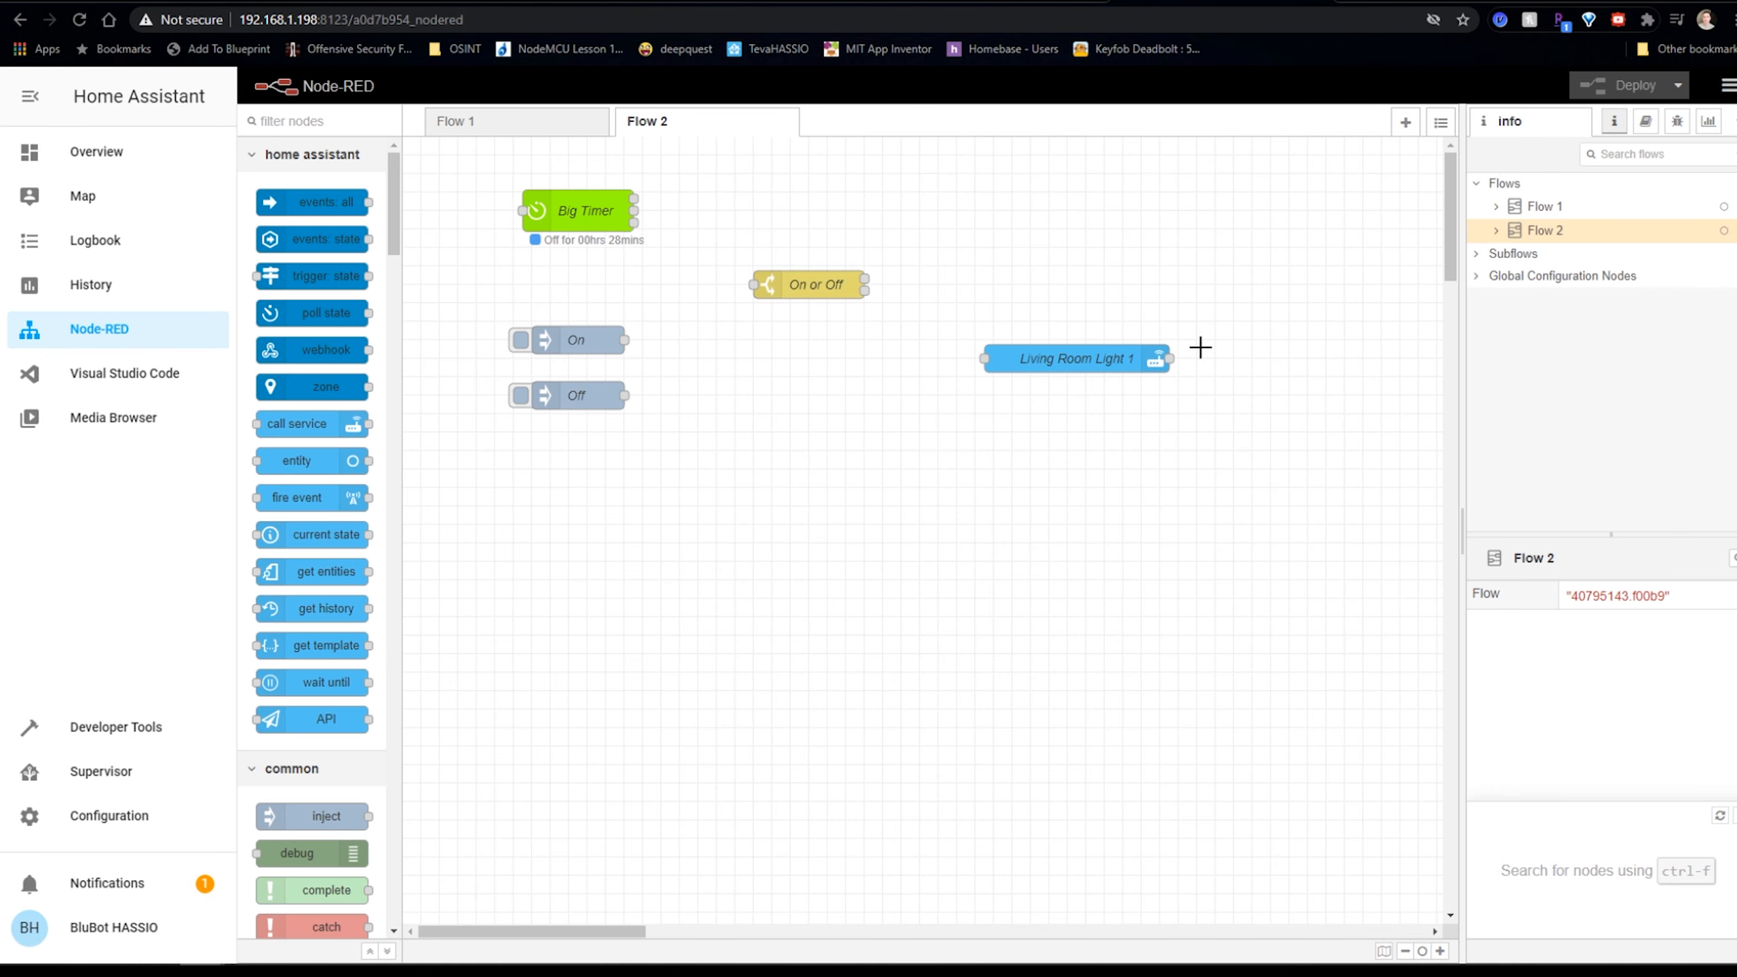
# Paste light.0550712898f4abcac7d9 into Living Room Light 1's Entity Id field.
pyautogui.click(1063, 354)
pyautogui.doubleClick(1064, 354)
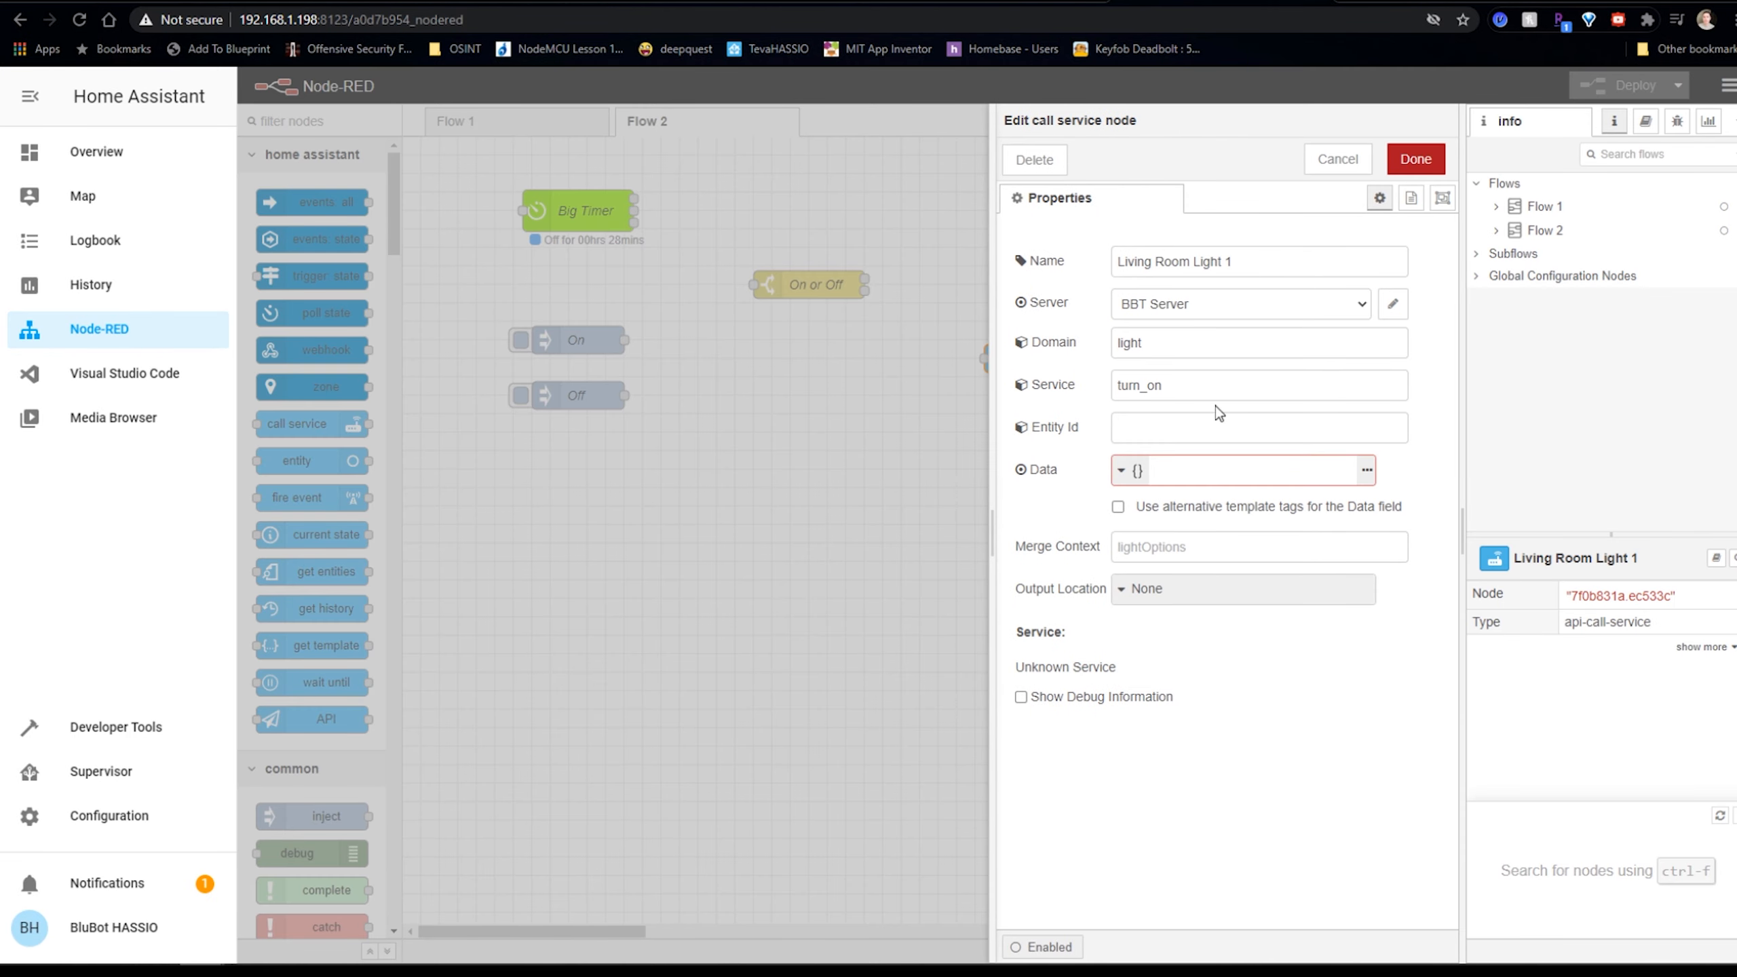
pyautogui.click(1192, 421)
pyautogui.hotkey('ctrl', 'v')
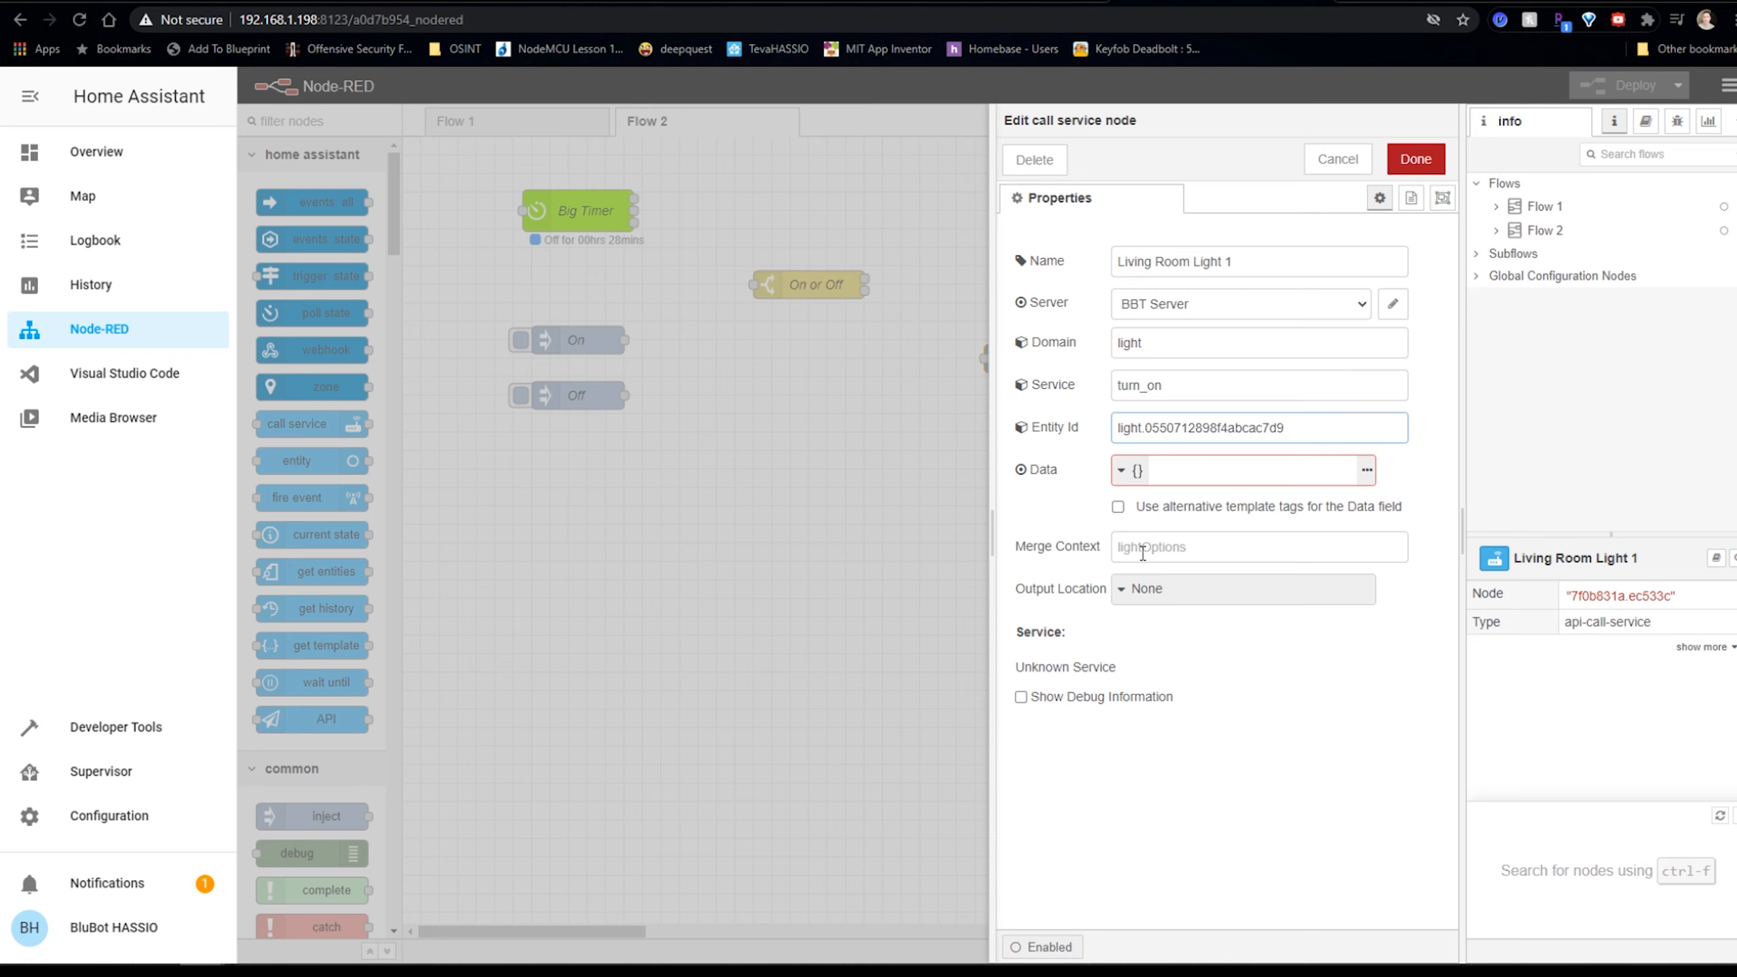
pyautogui.click(1414, 159)
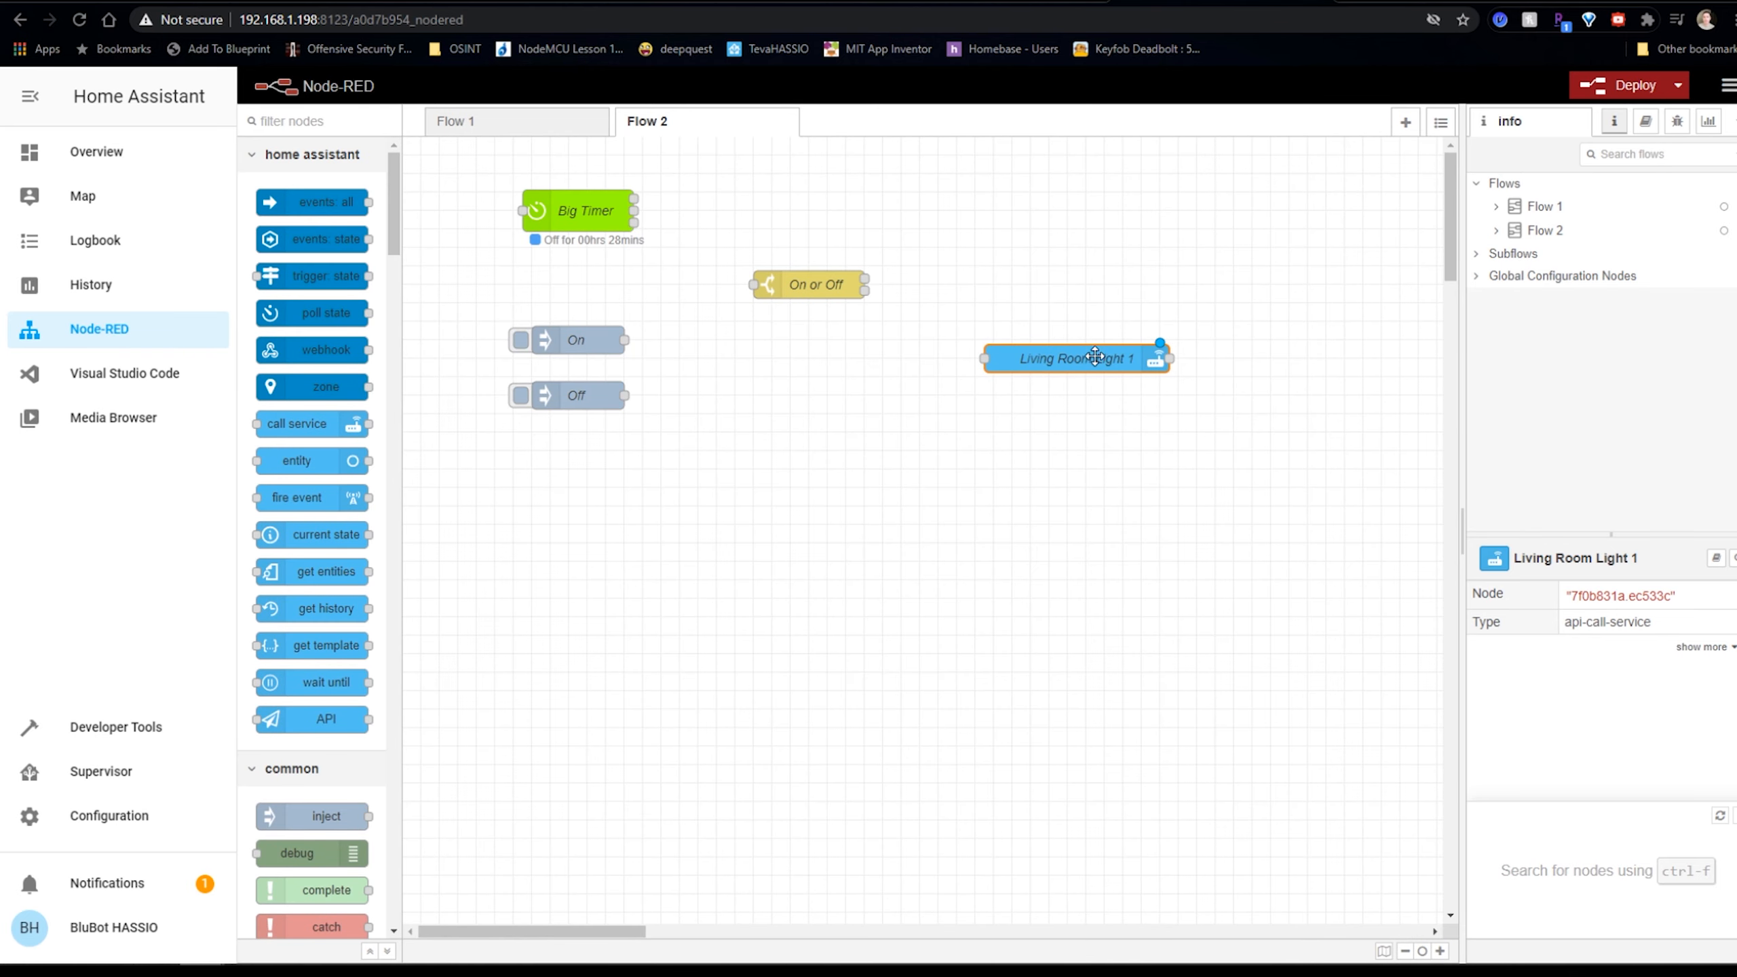
# Duplicate the Living Room Light 1 node and change the copy's service to turn_off.
pyautogui.moveTo(1092, 356); pyautogui.dragTo(1102, 303)
pyautogui.hotkey('ctrl', 'c')
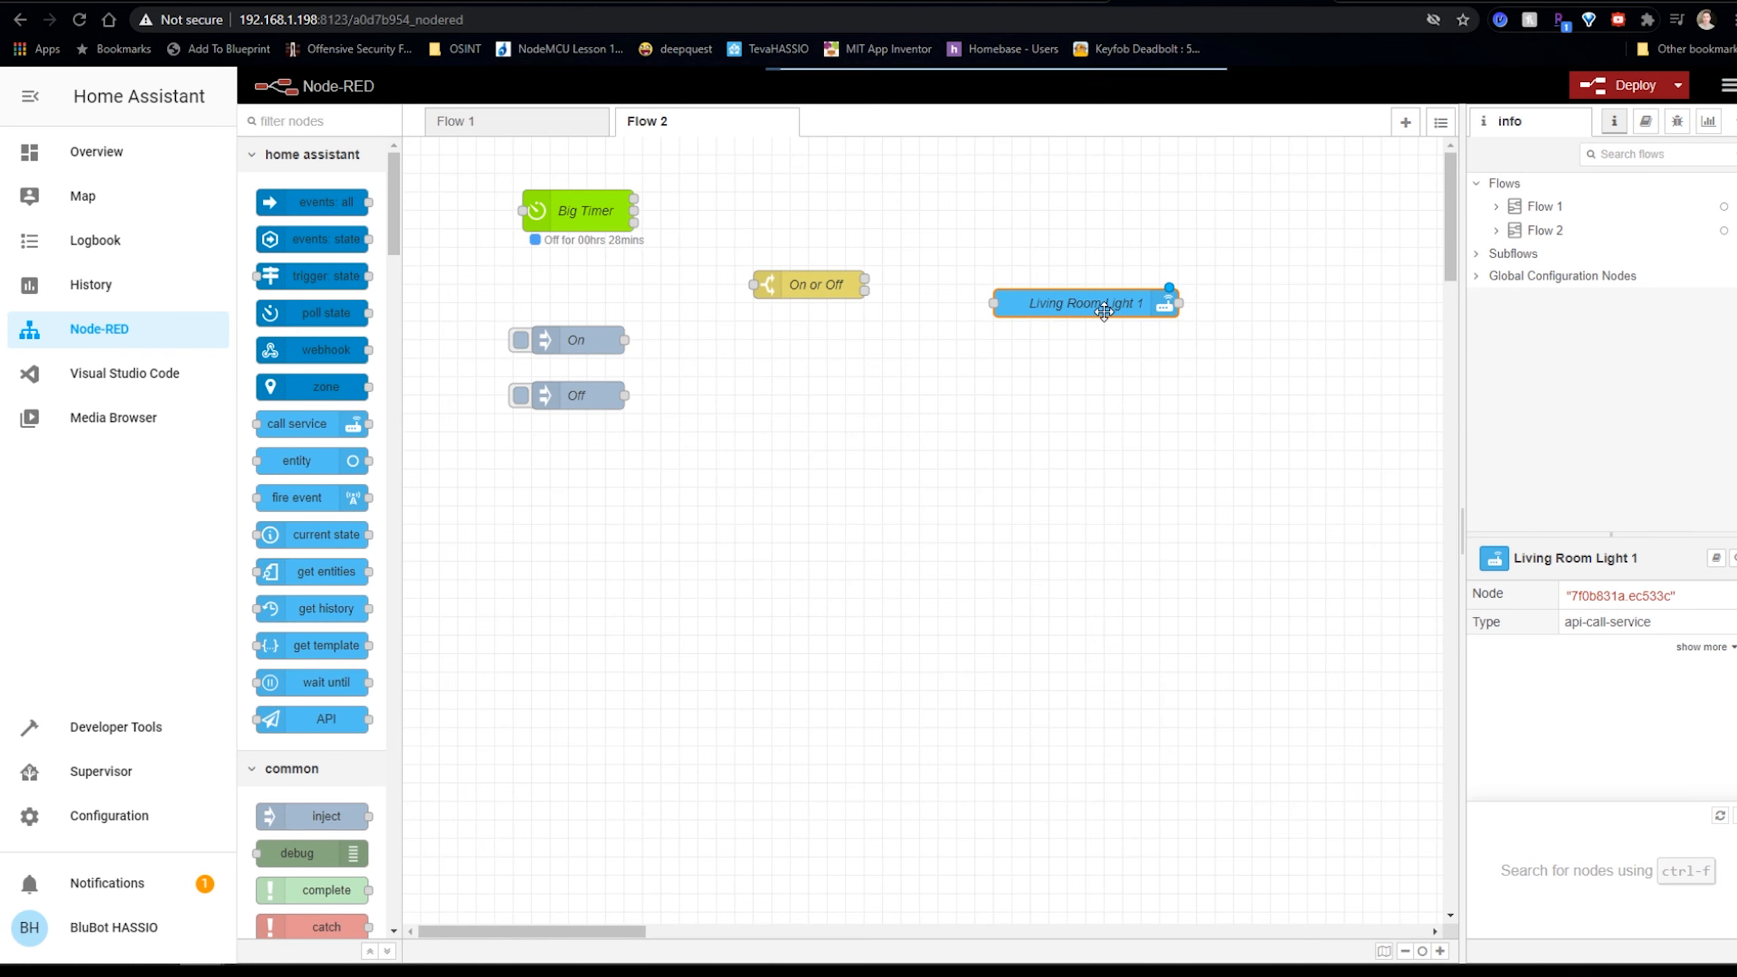
pyautogui.hotkey('ctrl', 'v')
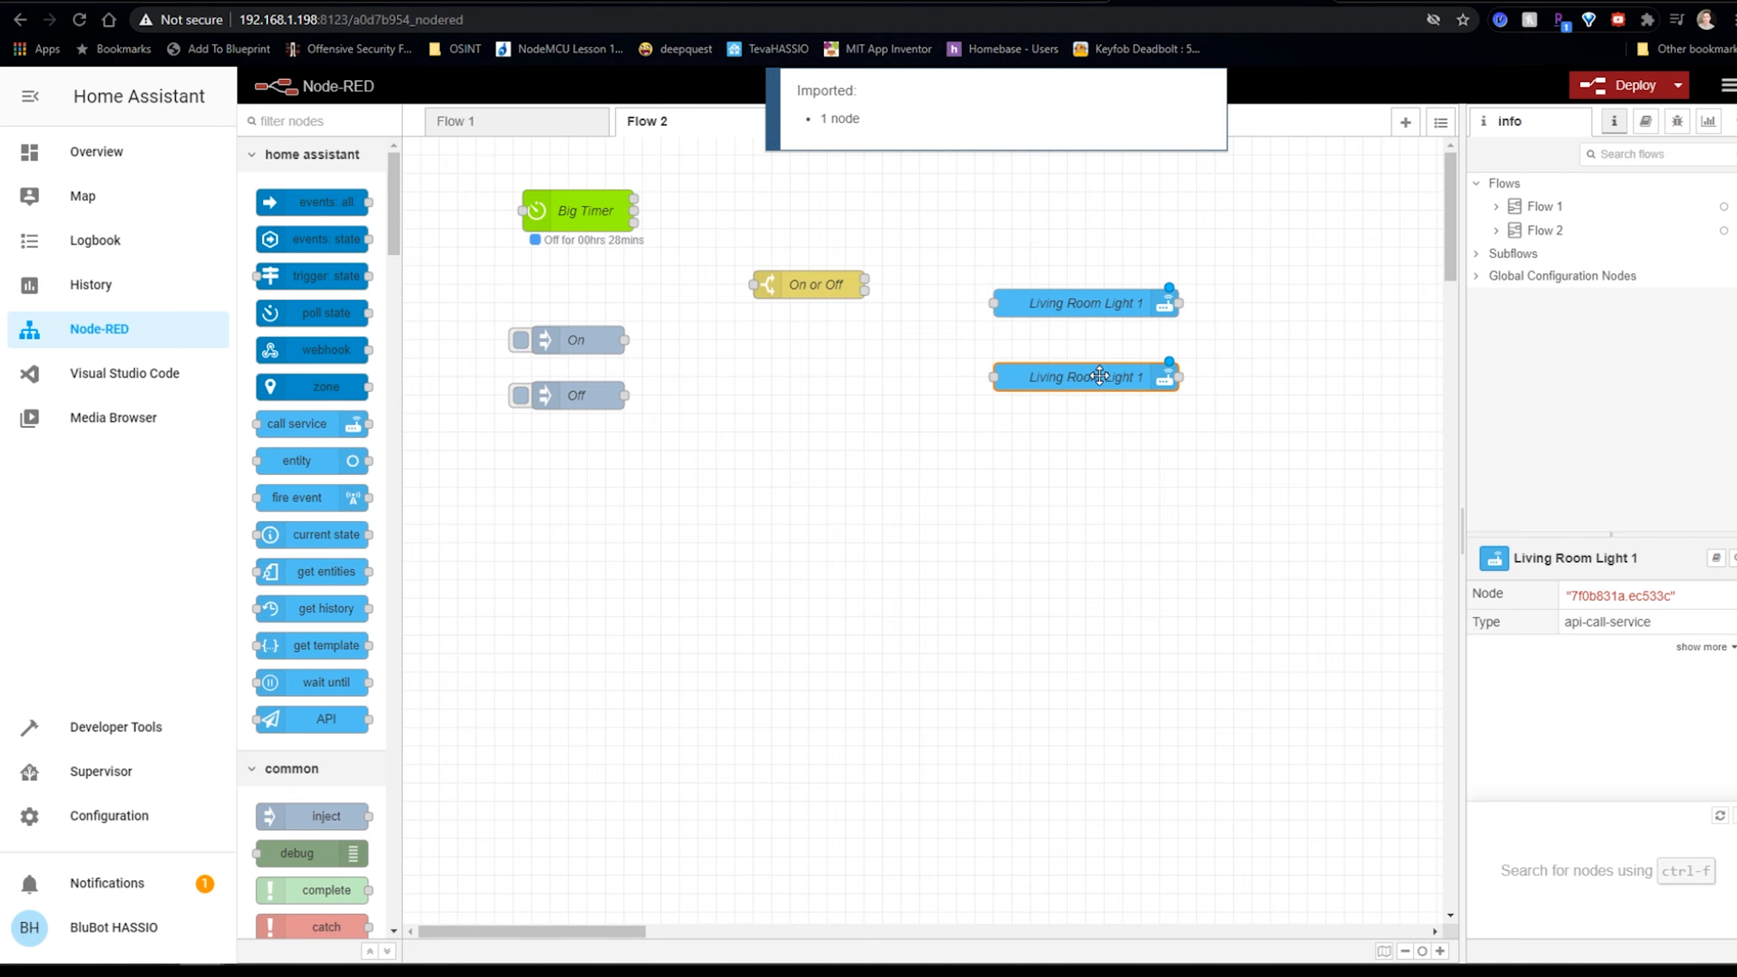
pyautogui.doubleClick(1105, 362)
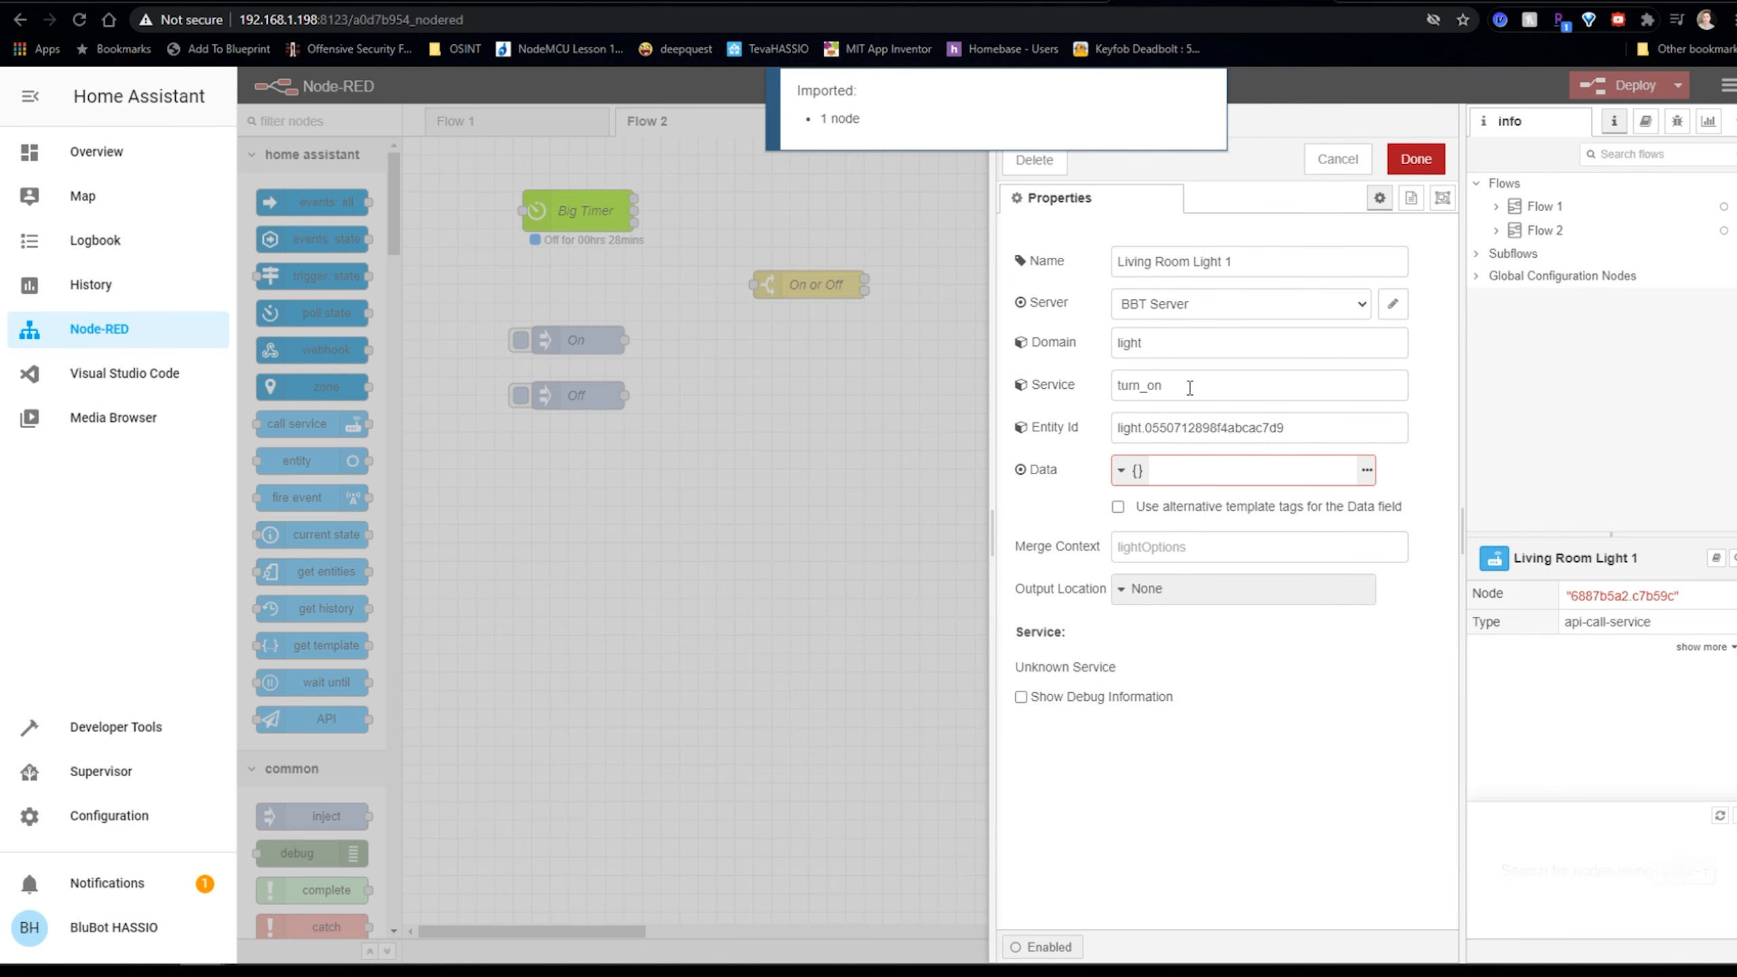
pyautogui.click(1191, 388)
pyautogui.write('ff')
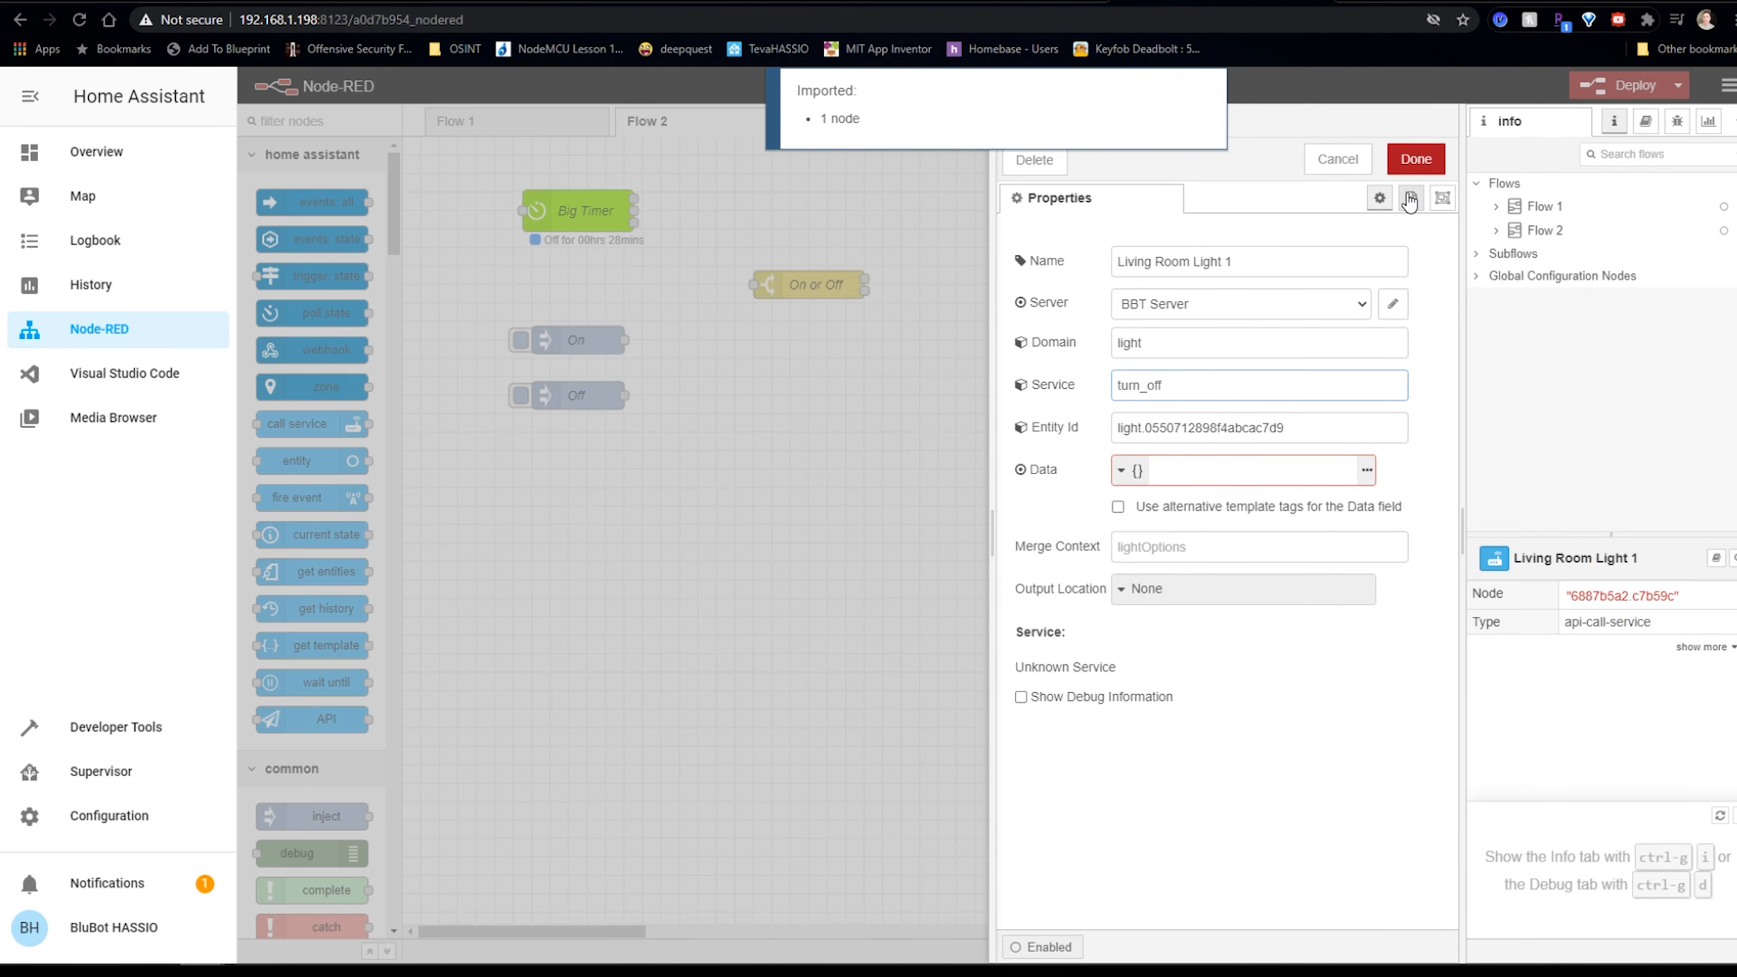
pyautogui.click(1415, 159)
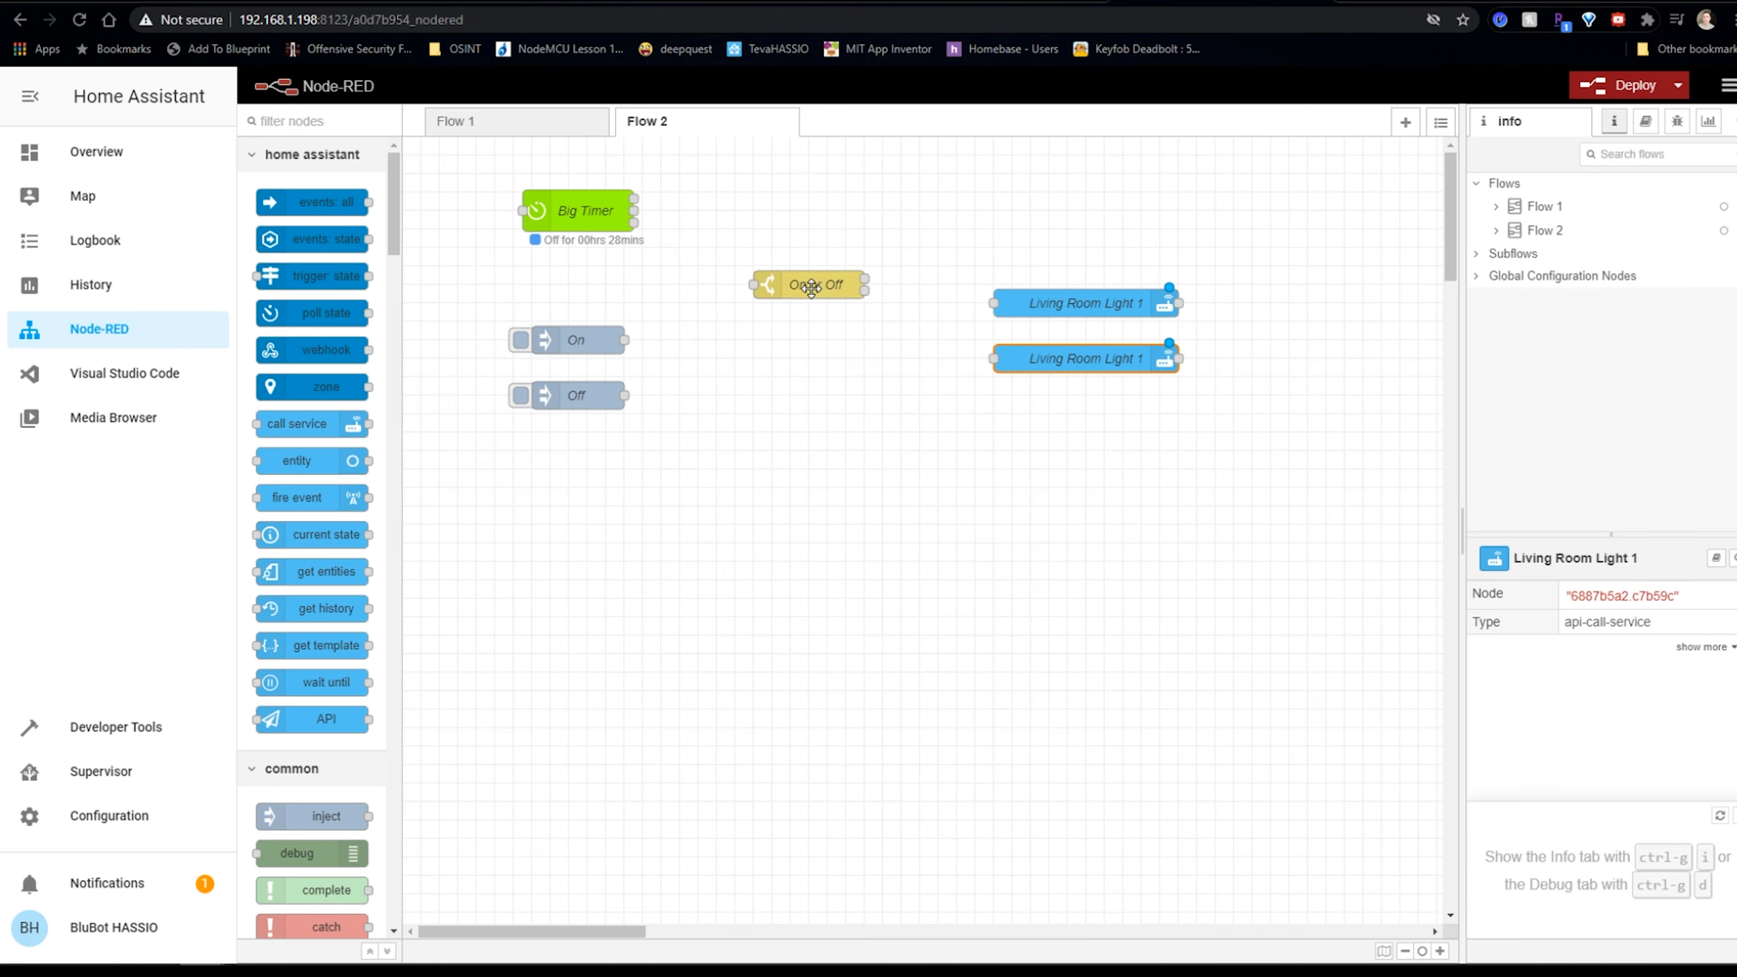
# Connect the On and Off injects to the On or Off switch and its outputs to both light nodes, then deploy.
pyautogui.moveTo(812, 284); pyautogui.dragTo(850, 322)
pyautogui.moveTo(625, 340); pyautogui.dragTo(791, 326)
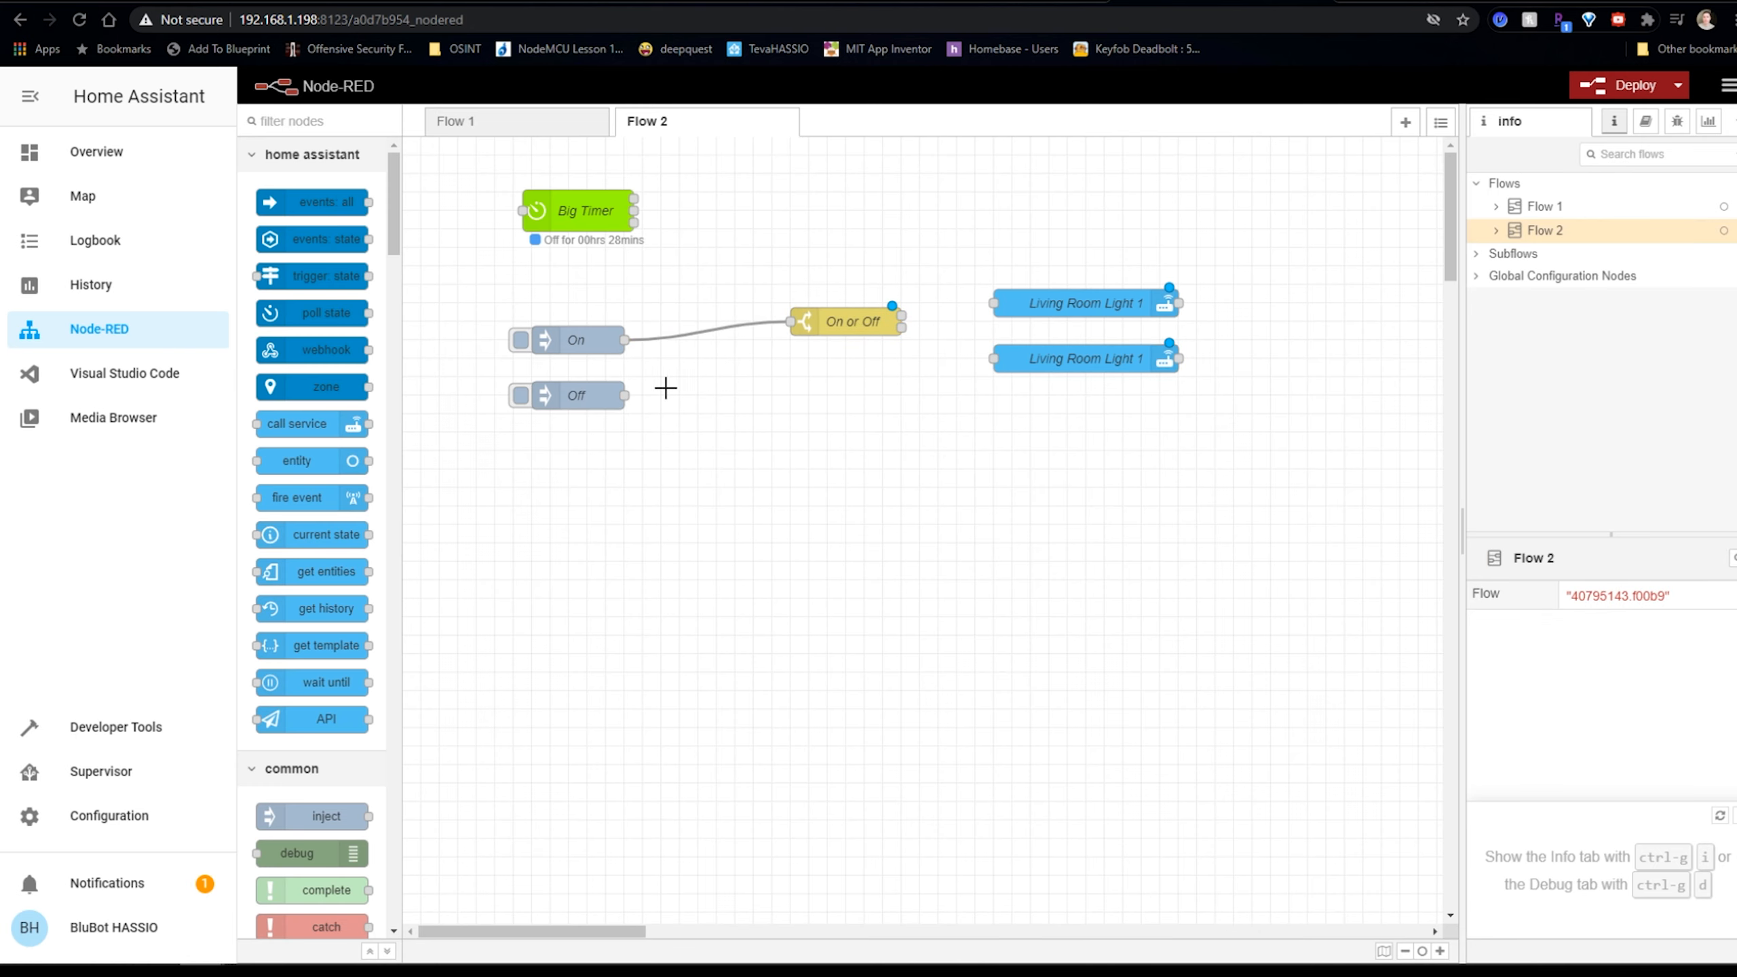
pyautogui.moveTo(626, 396); pyautogui.dragTo(791, 322)
pyautogui.moveTo(902, 316)
pyautogui.mouseDown()
pyautogui.moveTo(993, 303)
pyautogui.moveTo(992, 358)
pyautogui.mouseUp()
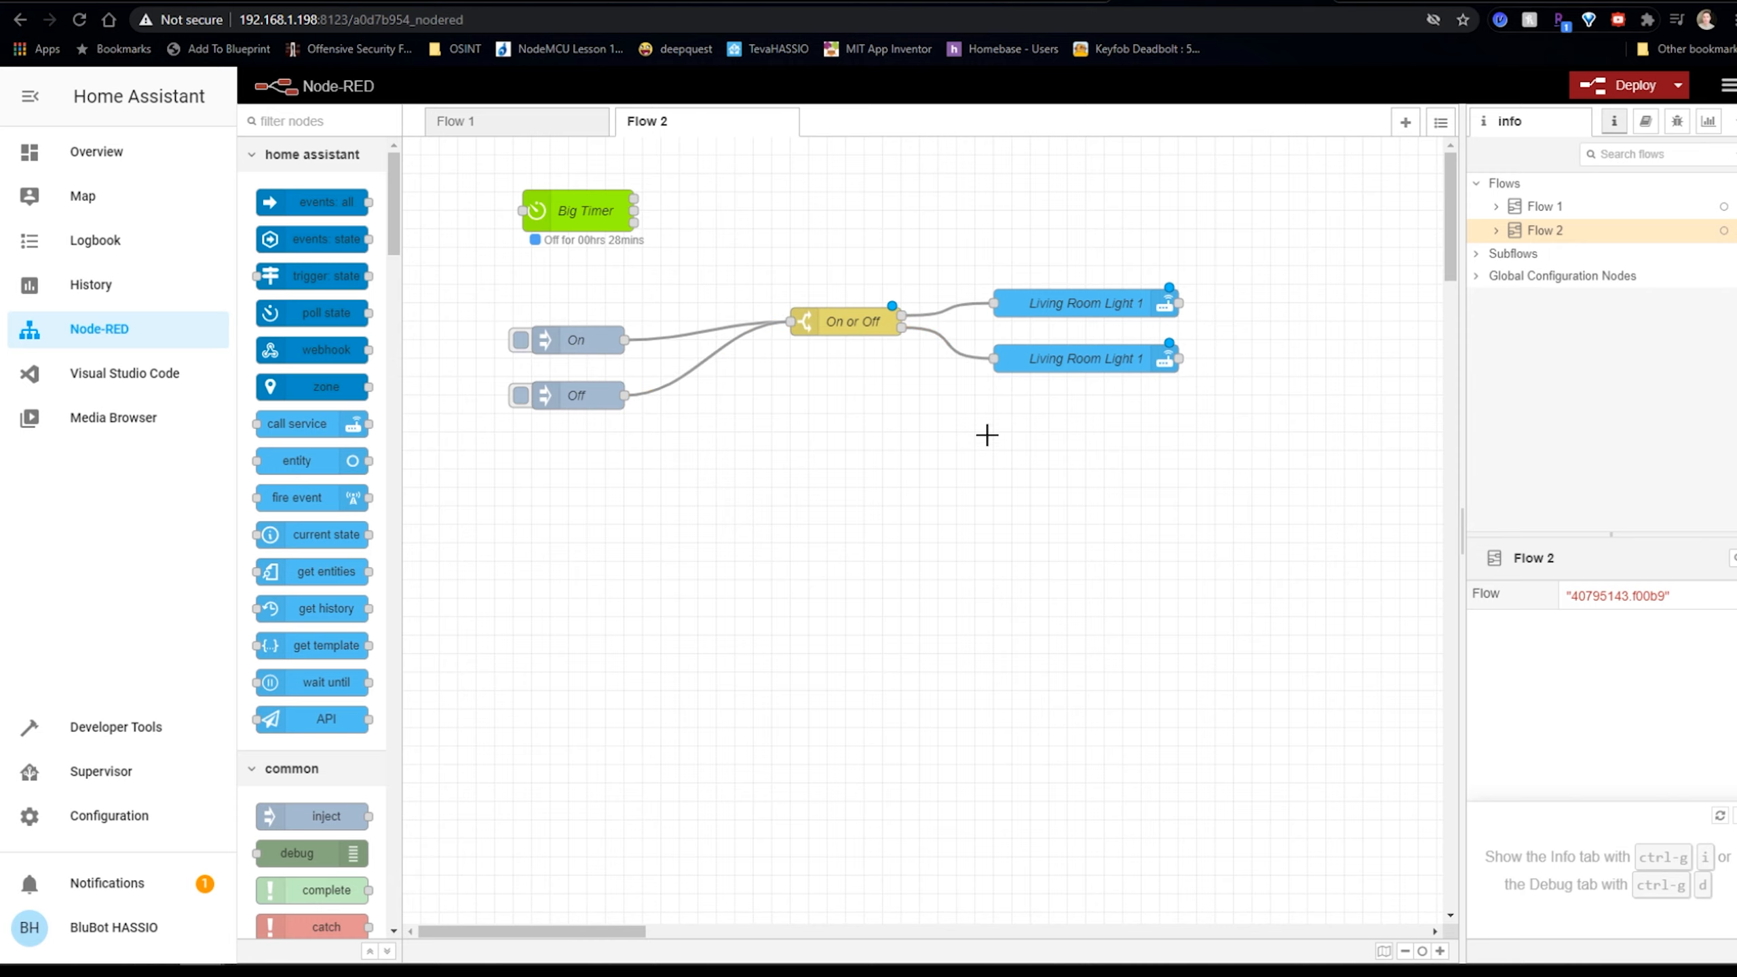
pyautogui.click(1630, 85)
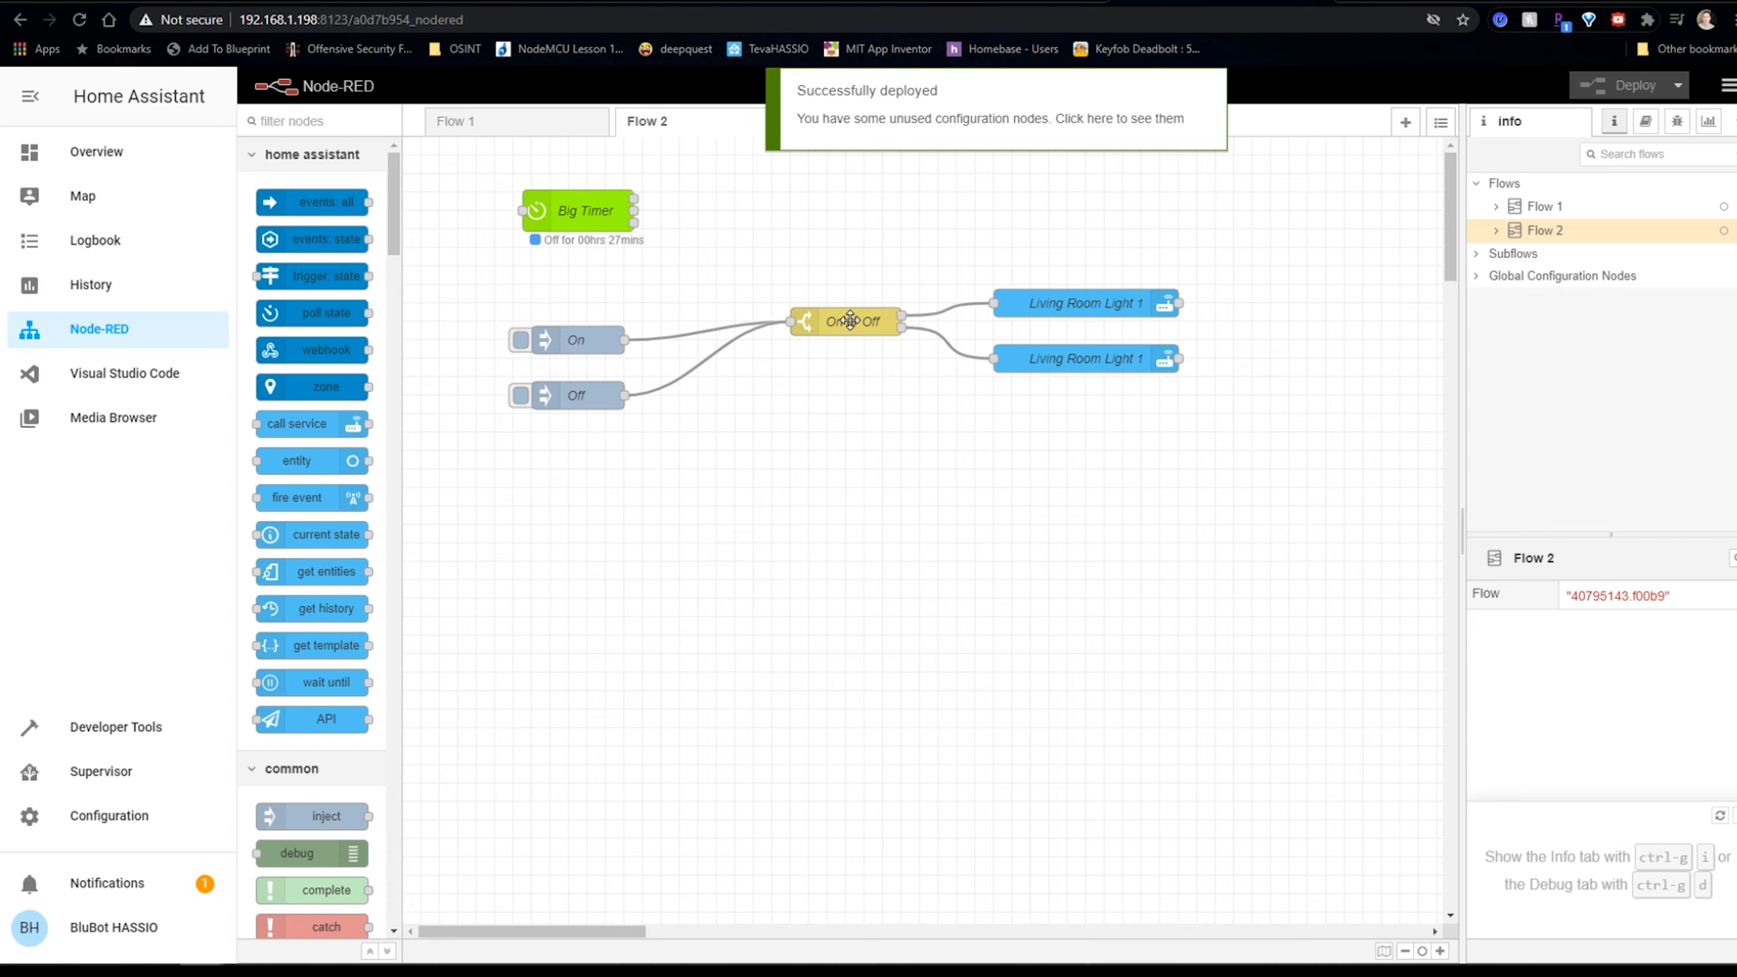
pyautogui.moveTo(851, 322); pyautogui.dragTo(851, 340)
# Test the On and Off injects, then change the Off inject's payload from on to off.
pyautogui.click(520, 342)
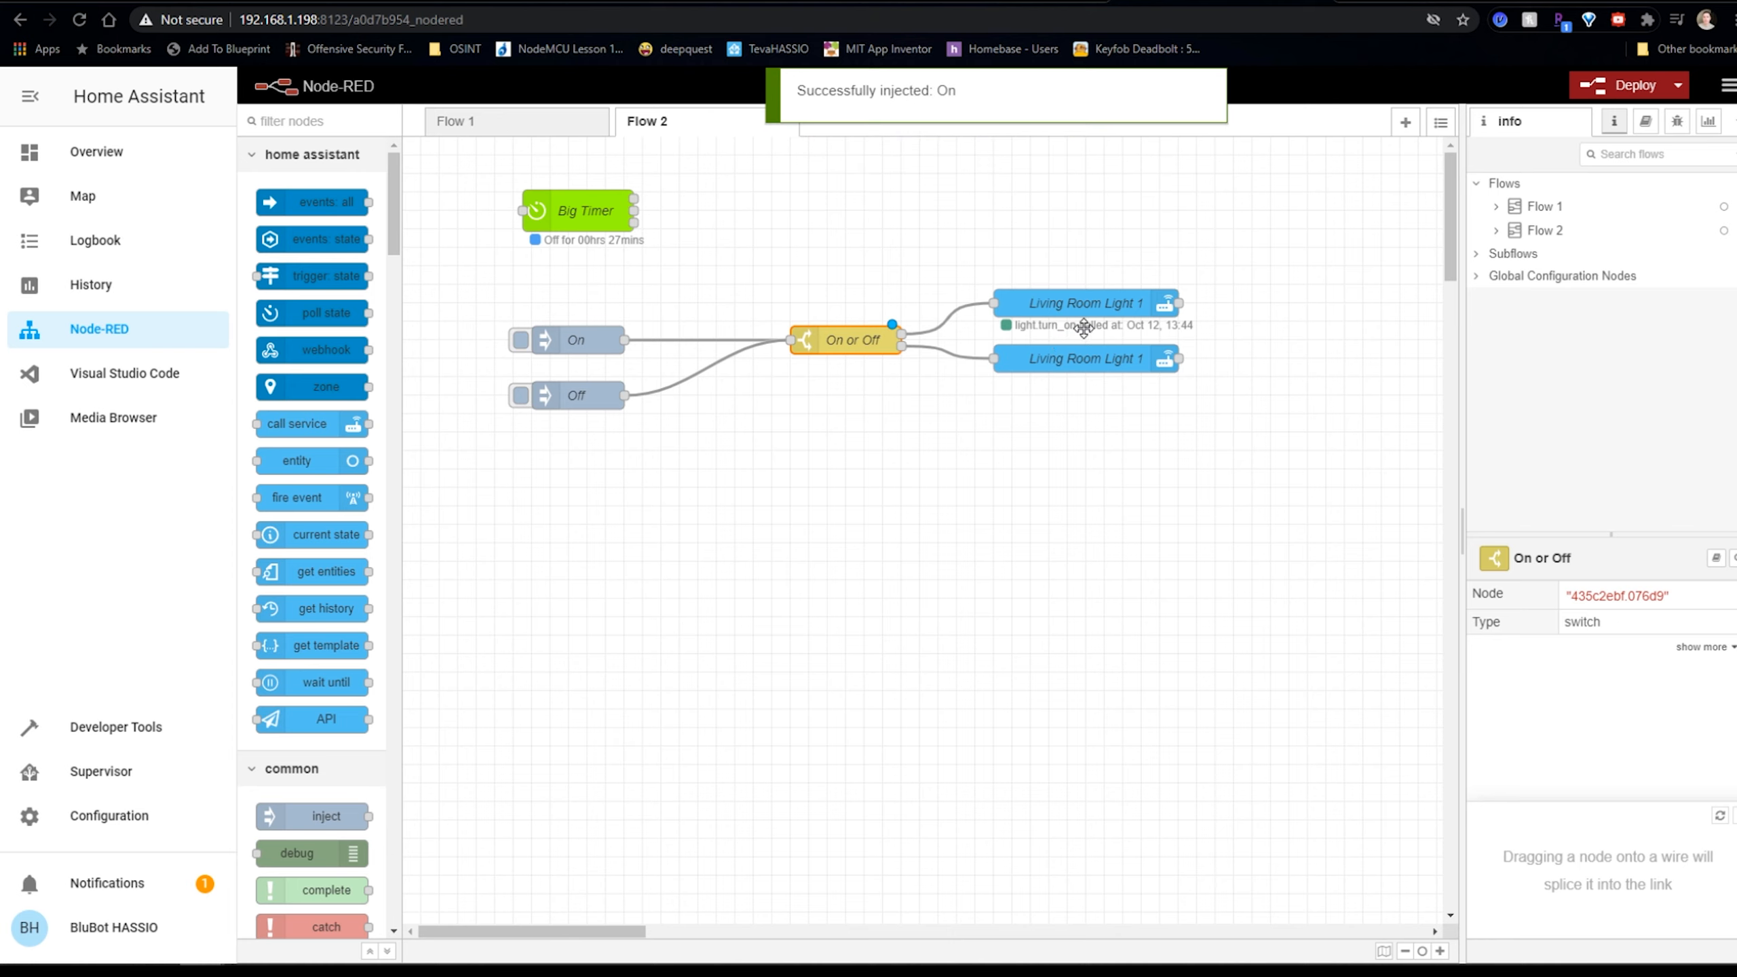
pyautogui.click(521, 398)
pyautogui.doubleClick(570, 394)
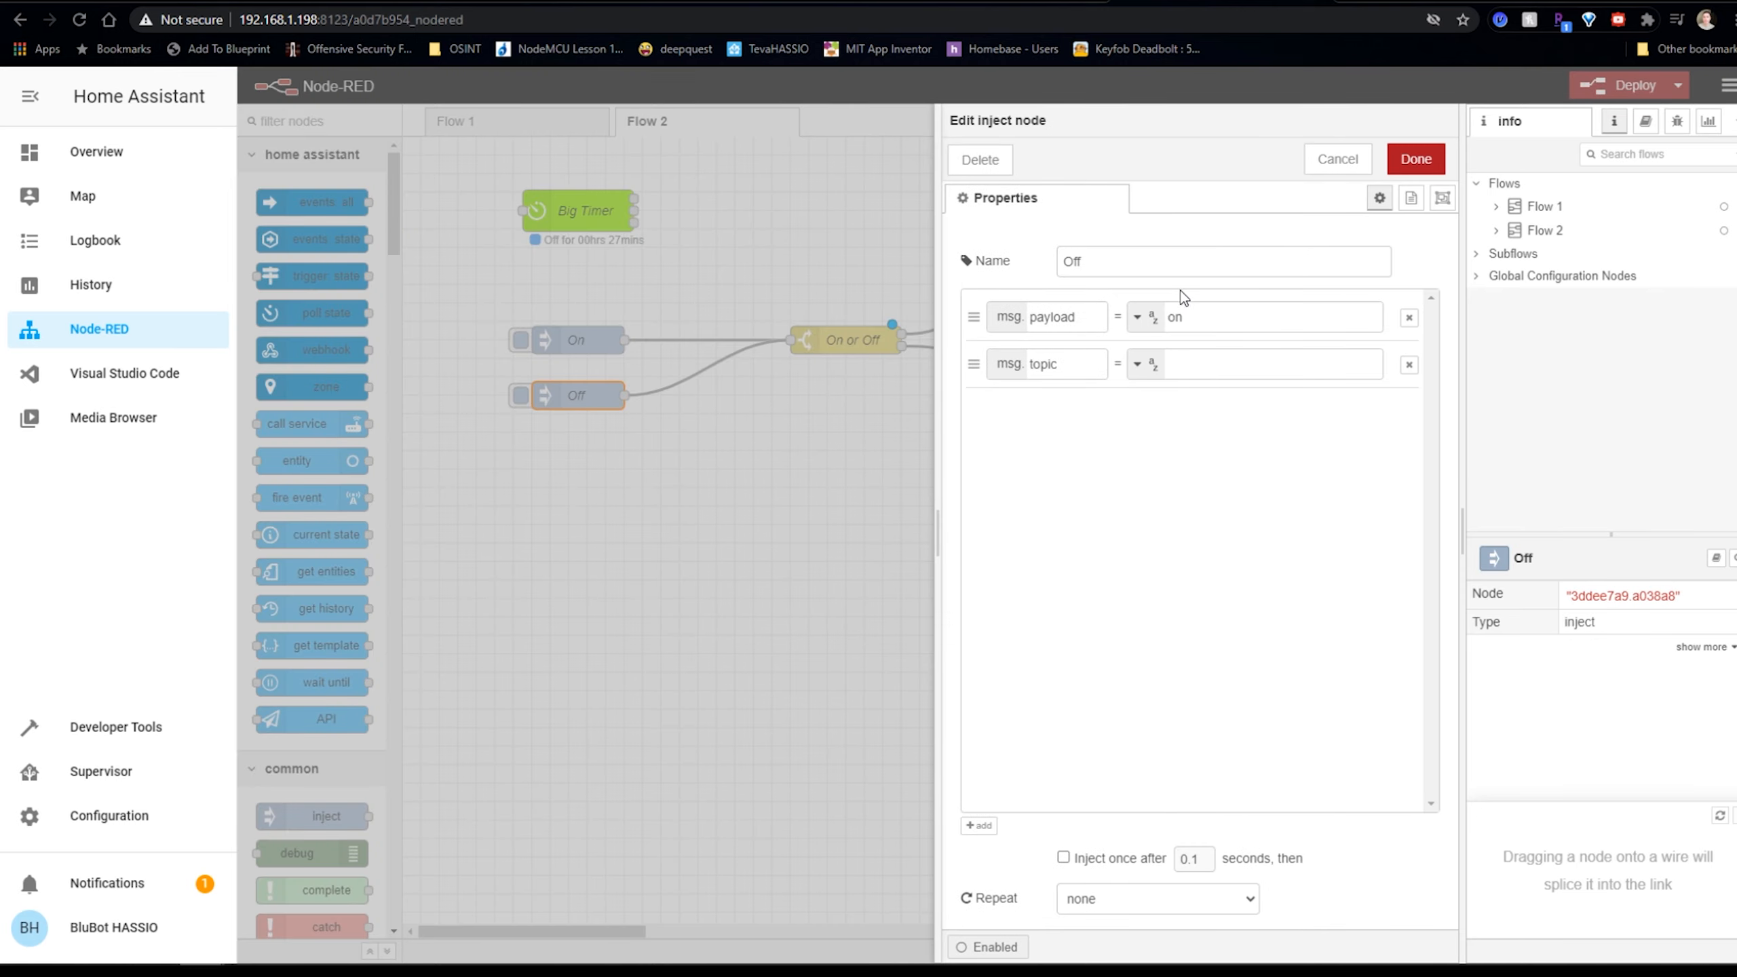
pyautogui.doubleClick(1184, 317)
pyautogui.write('off')
pyautogui.click(1414, 160)
# Redeploy and trigger the Off inject to turn the living room light off.
pyautogui.click(1632, 85)
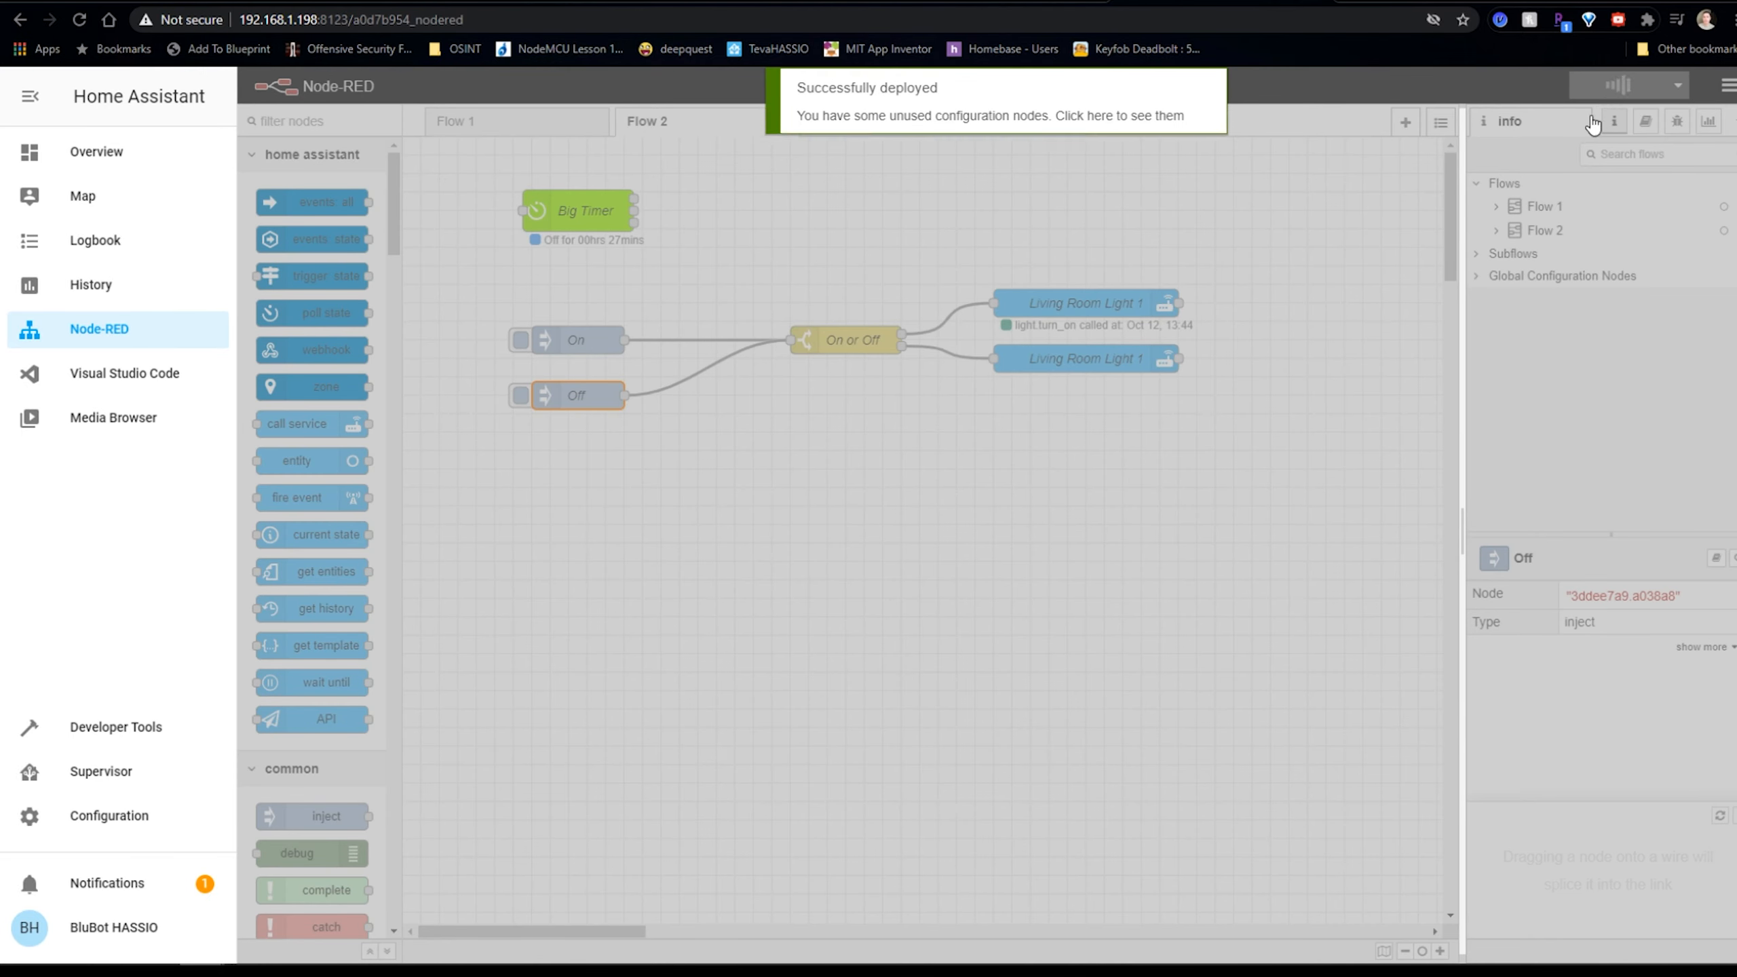
pyautogui.click(733, 399)
pyautogui.click(520, 395)
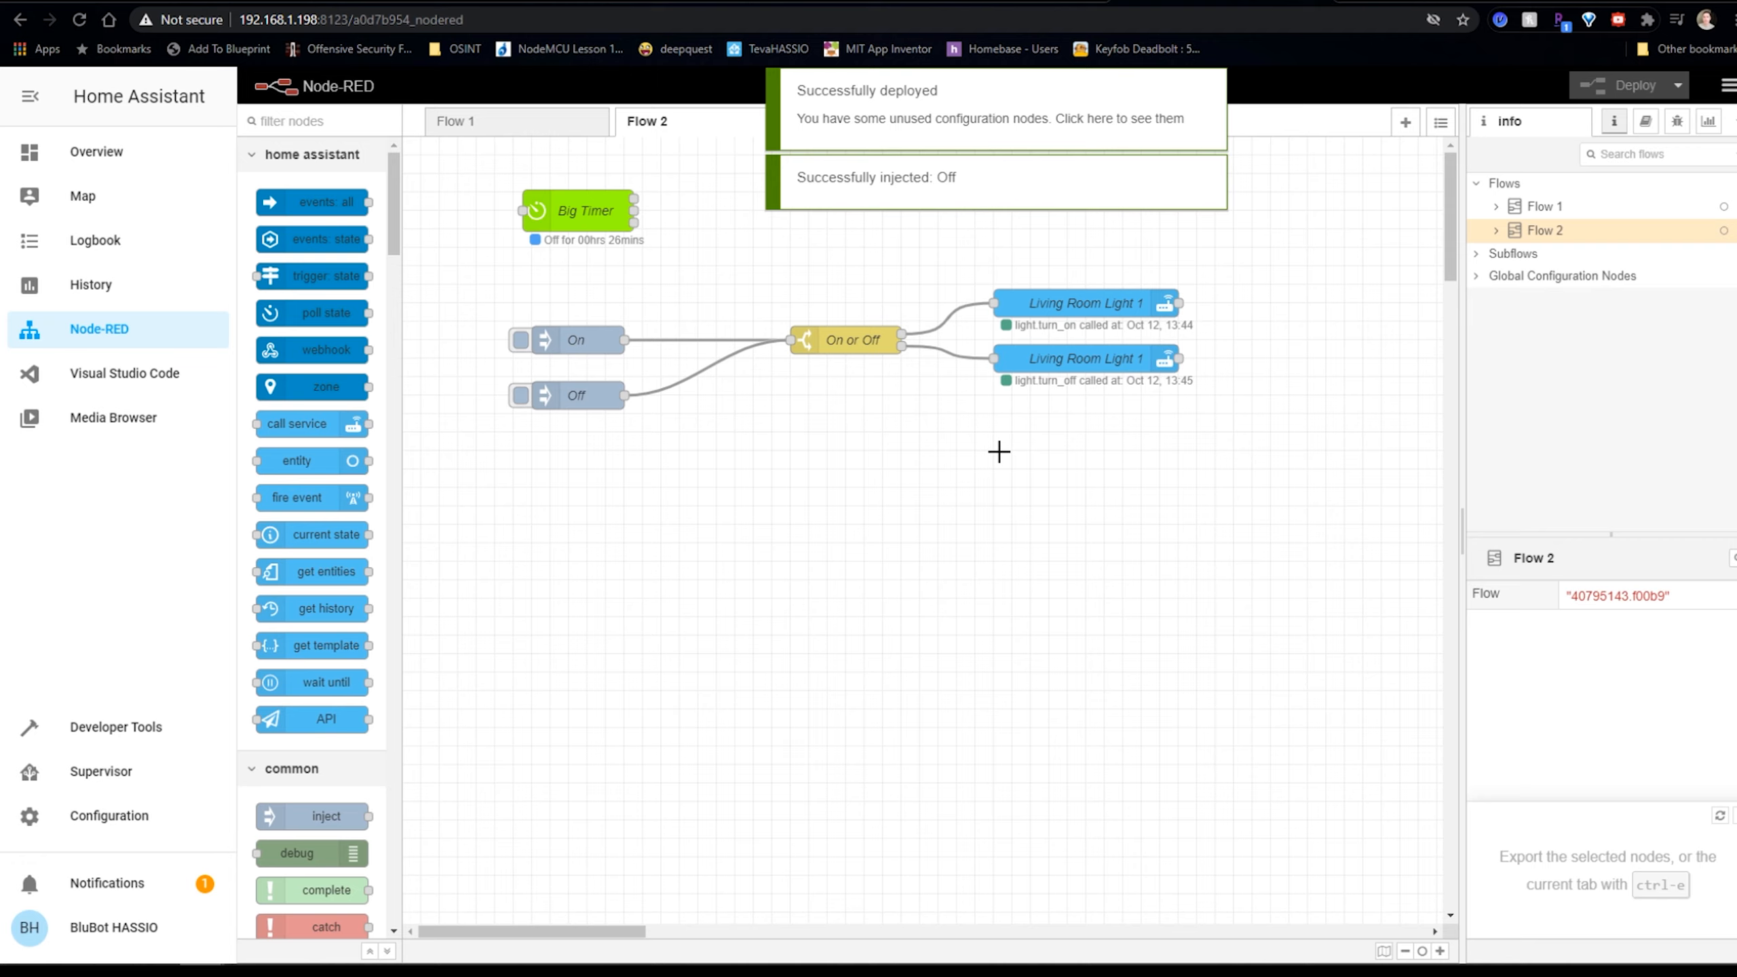
pyautogui.moveTo(593, 207); pyautogui.dragTo(600, 237)
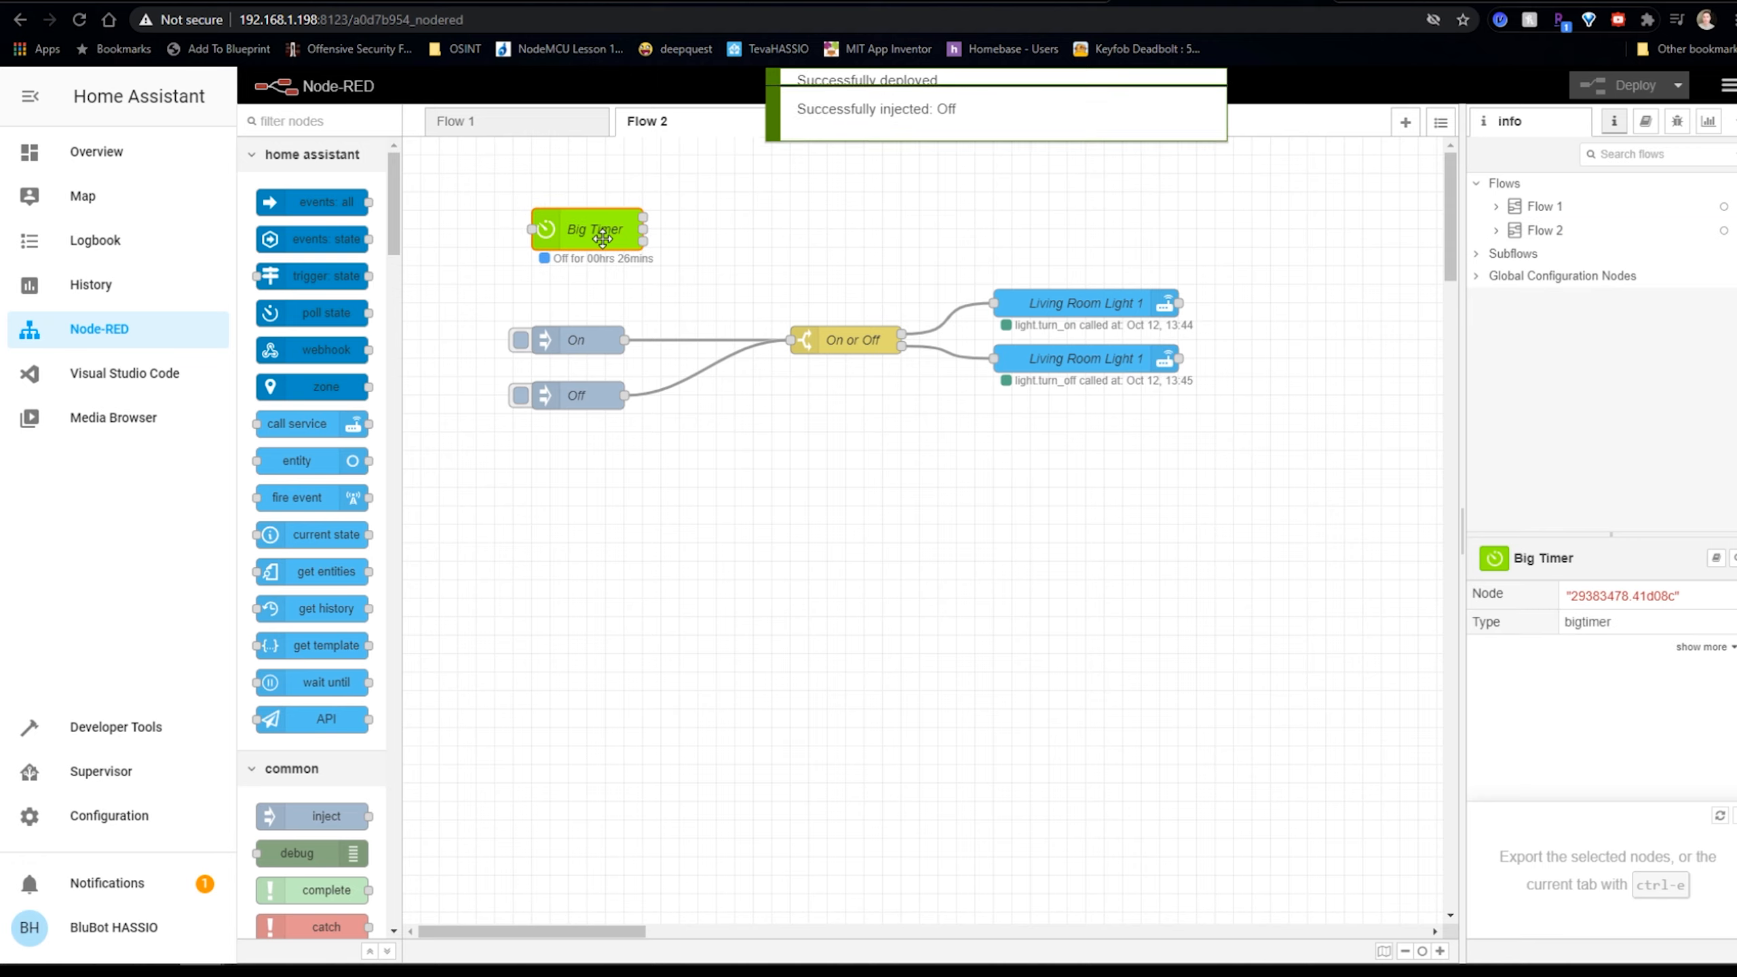
# Rename Big Timer (Dusk on, 23:45 off) to Lights on Morning, wire it to On or Off, and deploy.
pyautogui.doubleClick(601, 237)
pyautogui.click(1107, 349)
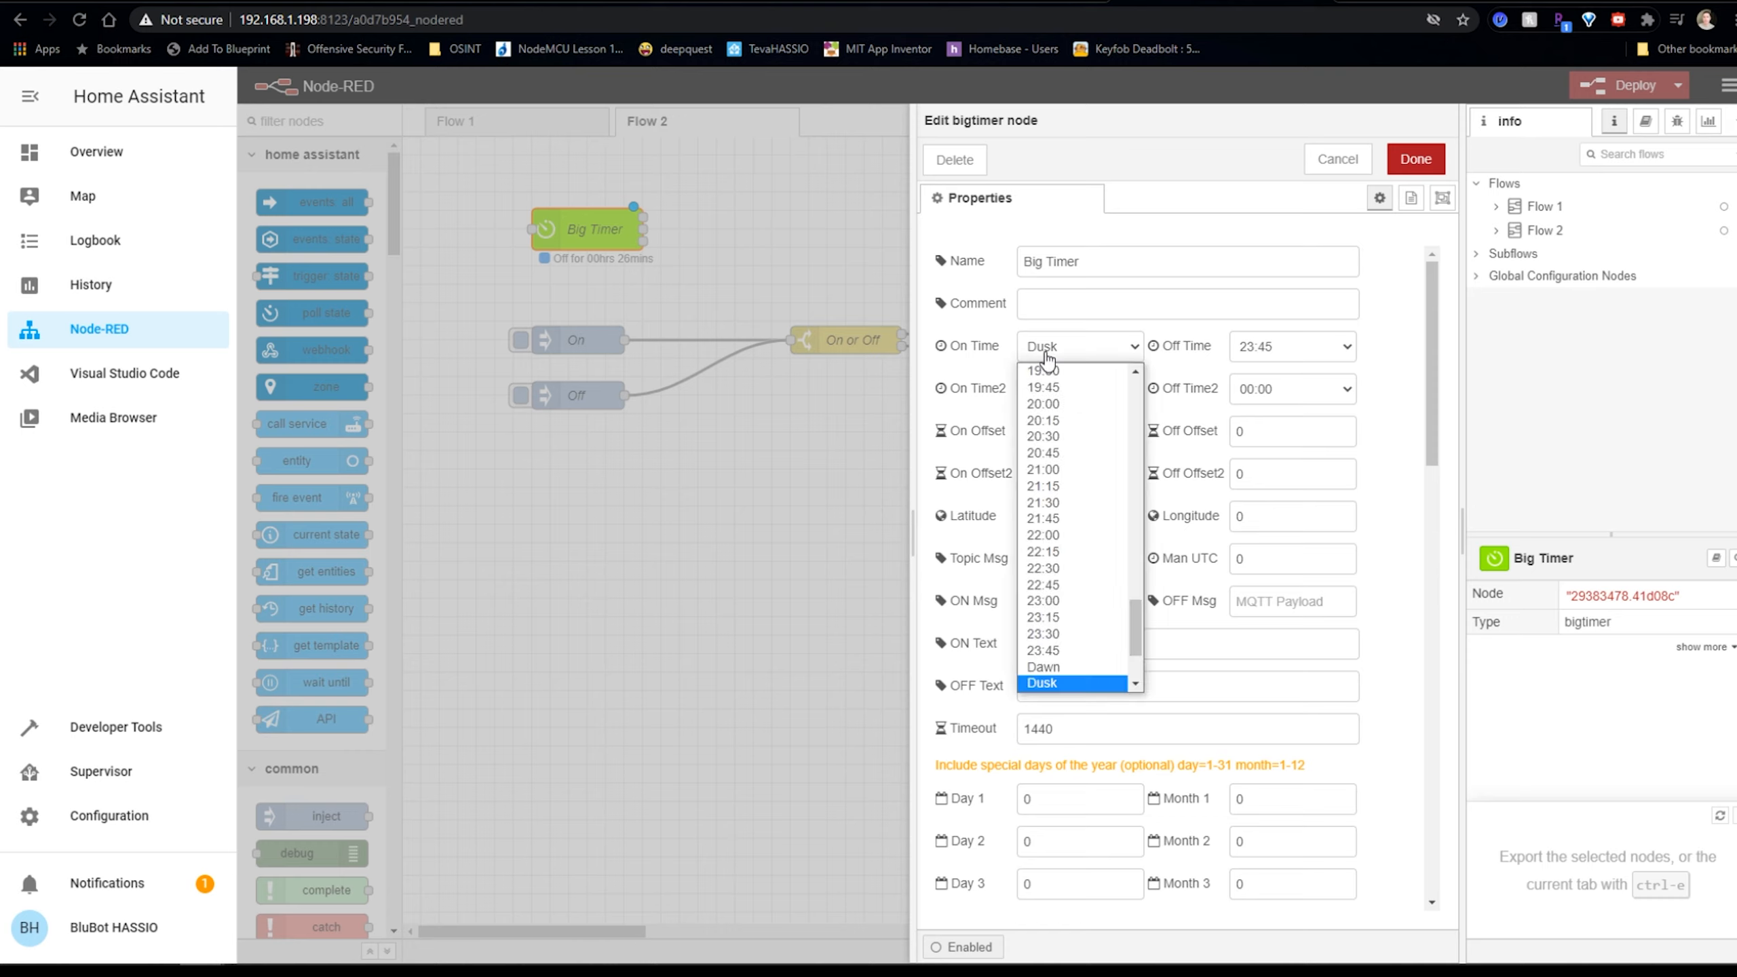
pyautogui.click(1108, 352)
pyautogui.click(1285, 347)
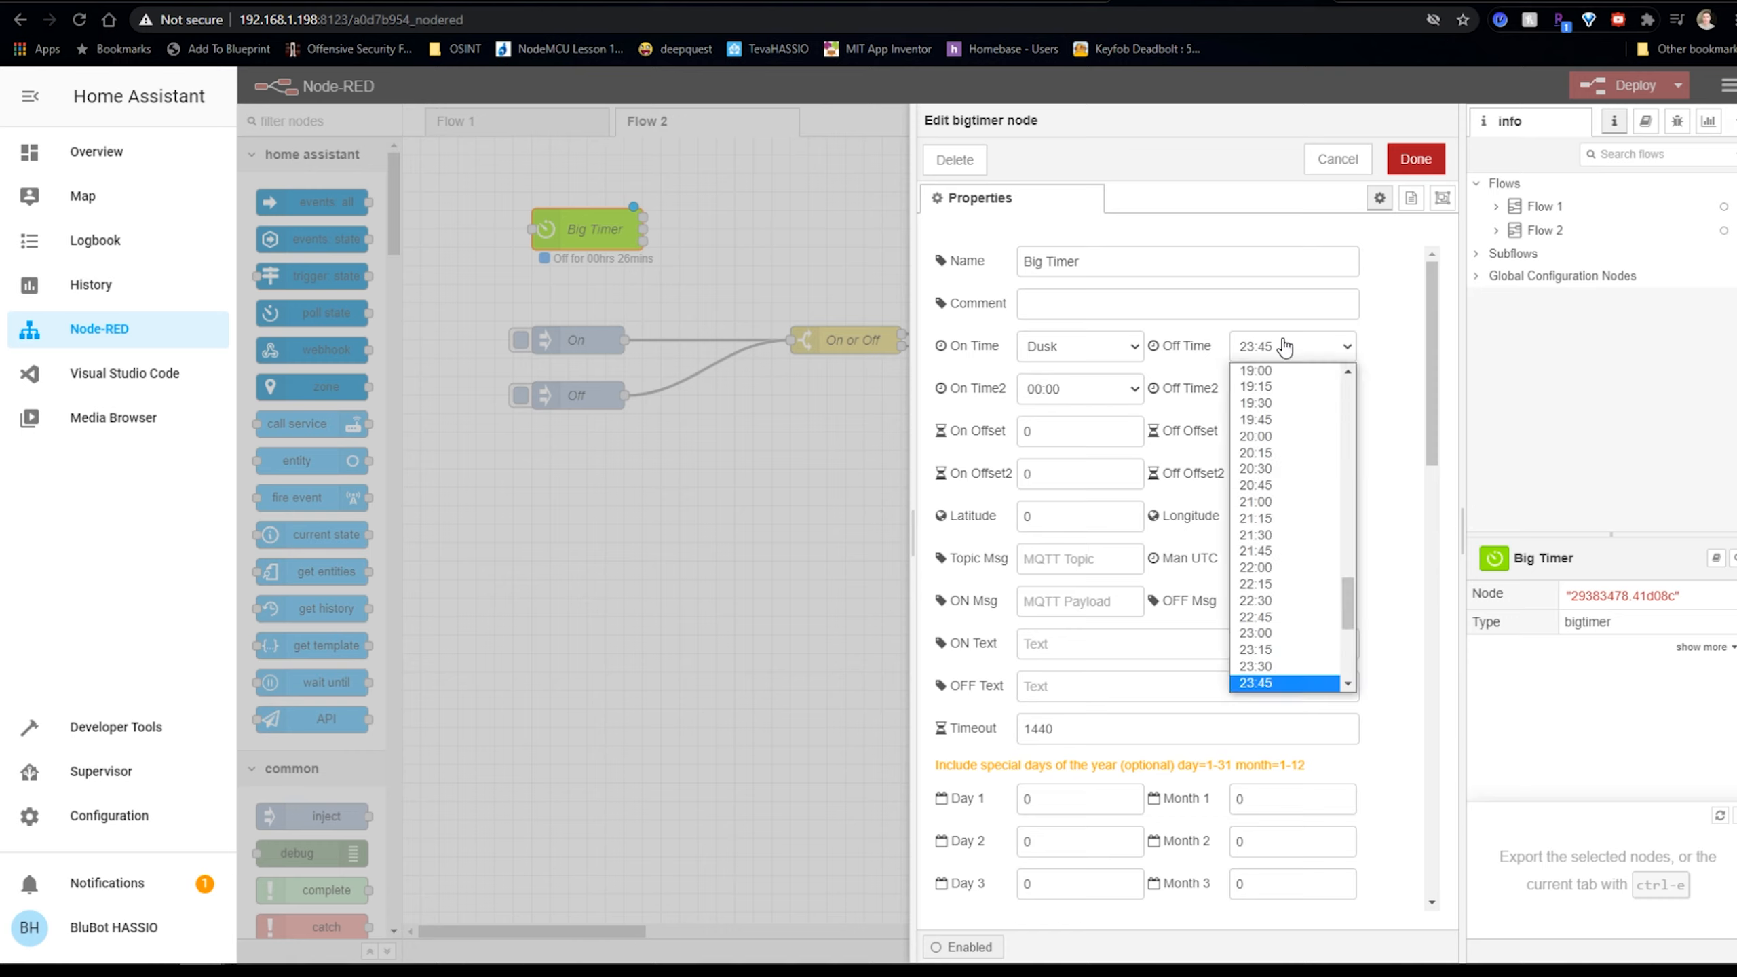
pyautogui.click(1285, 347)
pyautogui.moveTo(1101, 262); pyautogui.dragTo(966, 266)
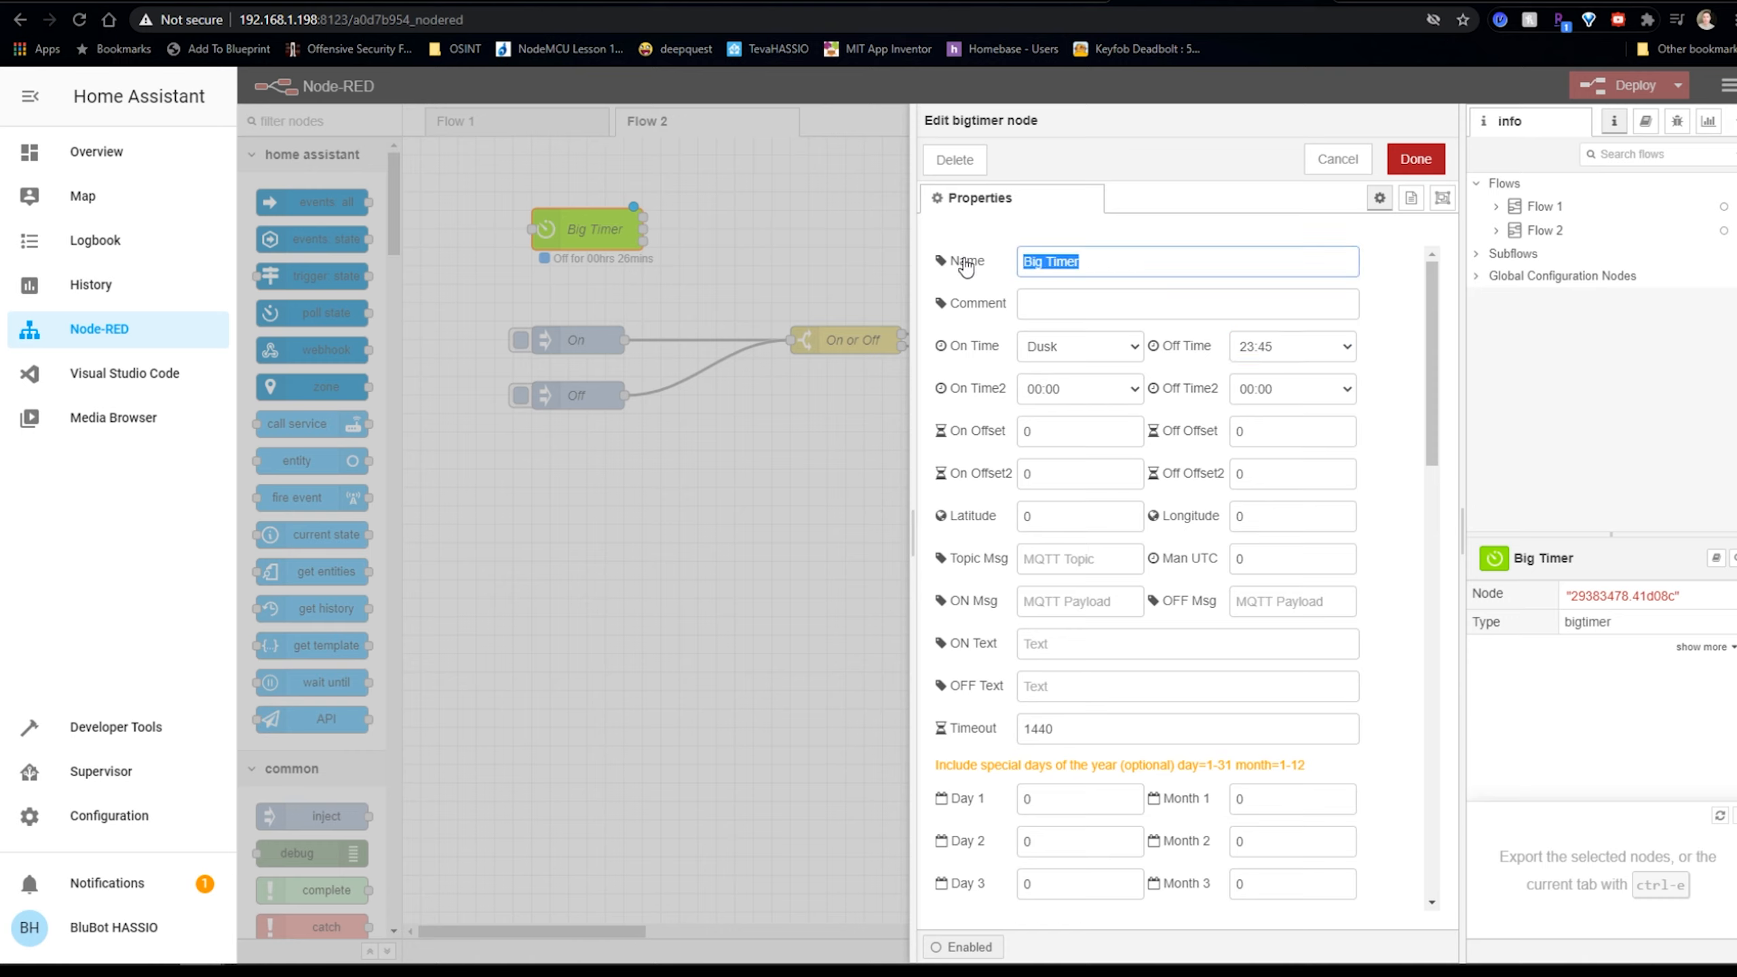
pyautogui.write('Lights on')
pyautogui.press('BackSpace')
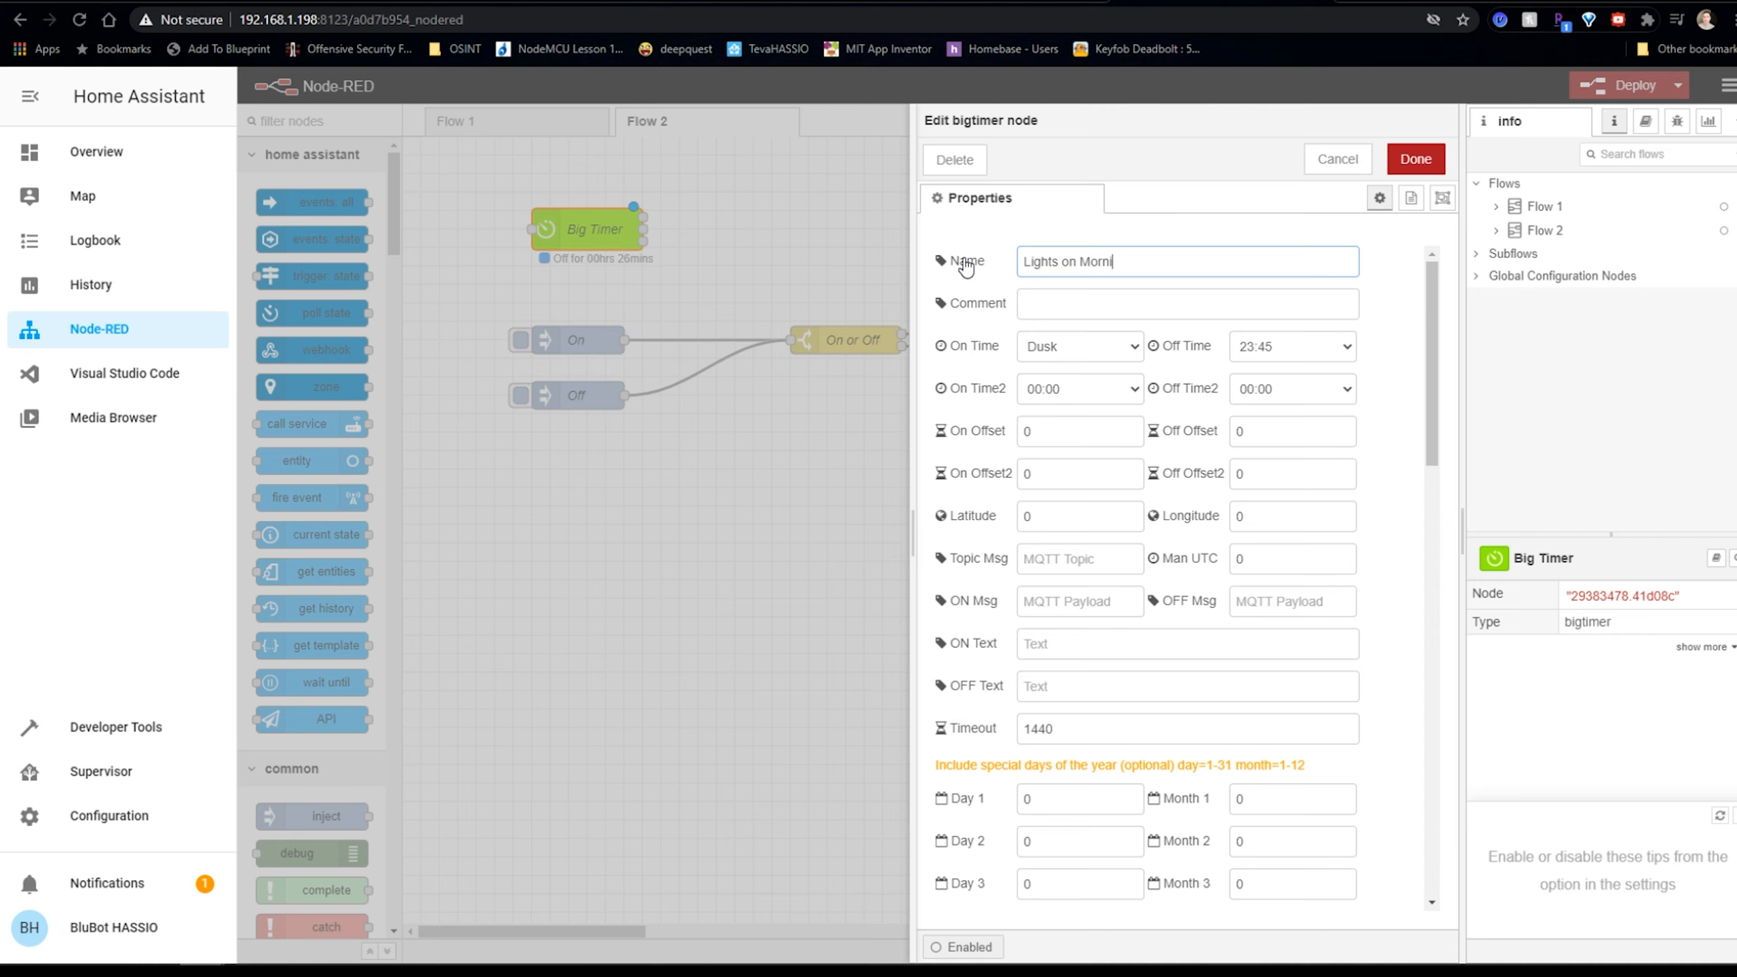
pyautogui.click(1395, 160)
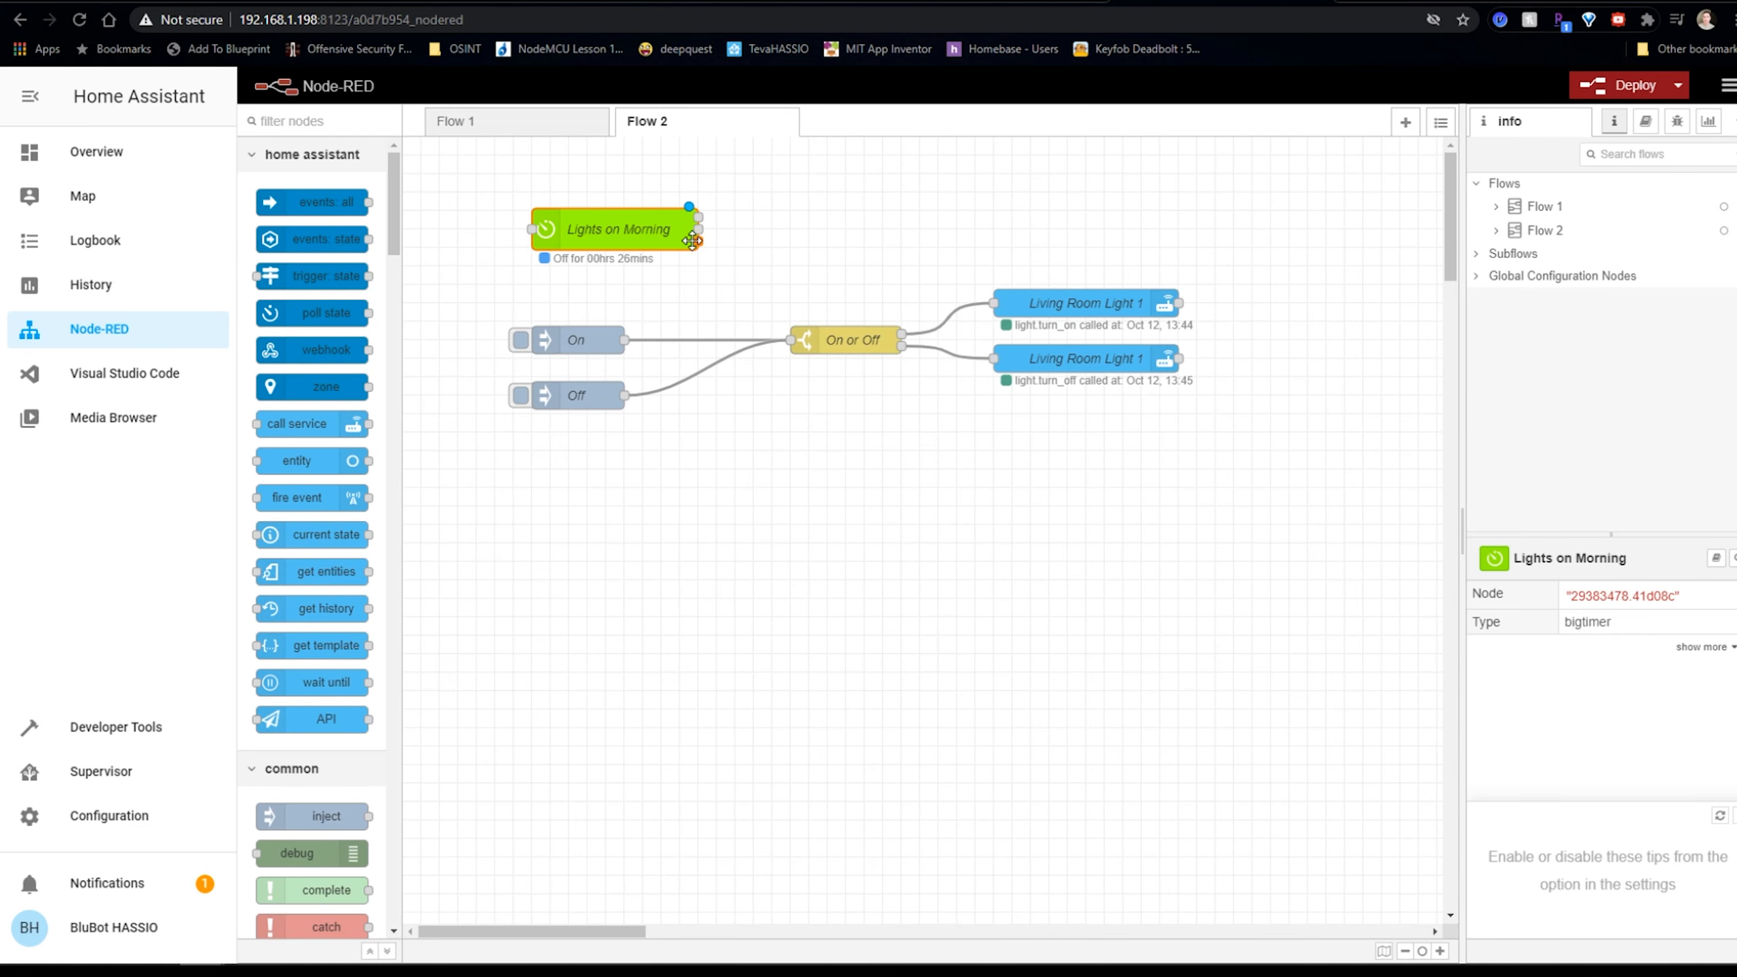
pyautogui.moveTo(697, 218); pyautogui.dragTo(791, 340)
pyautogui.click(1624, 86)
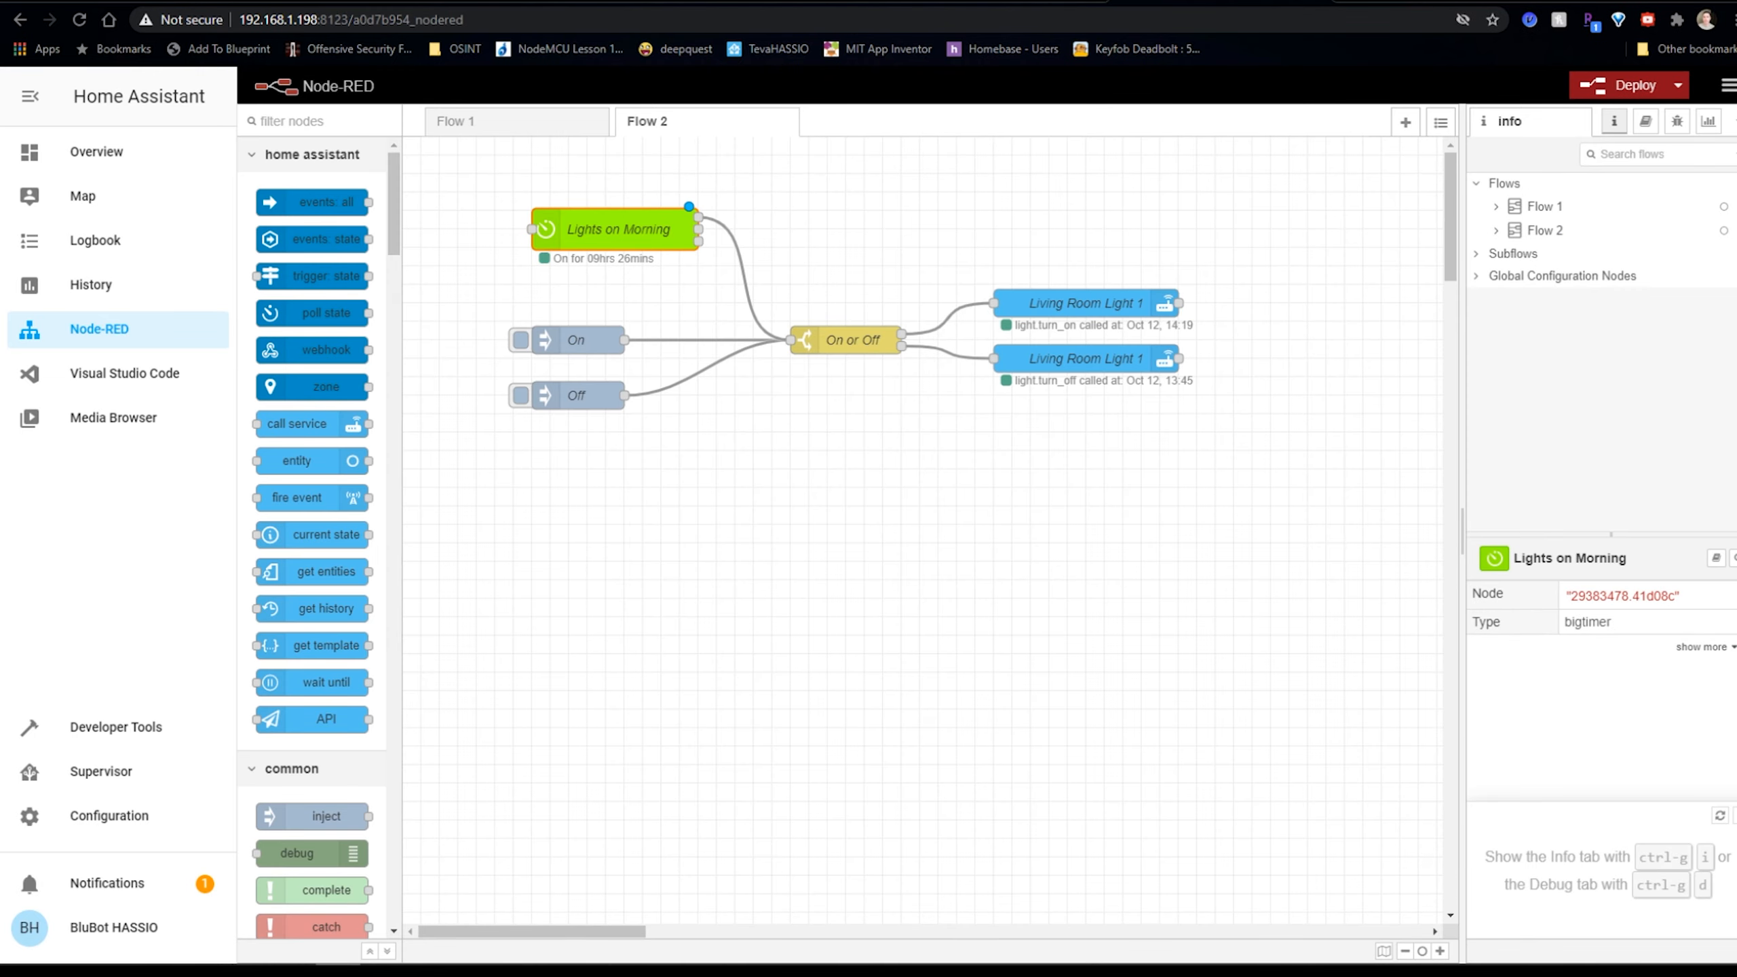
# Give Lights on Morning an ON Msg of on and an OFF Msg of off, then deploy.
pyautogui.doubleClick(657, 236)
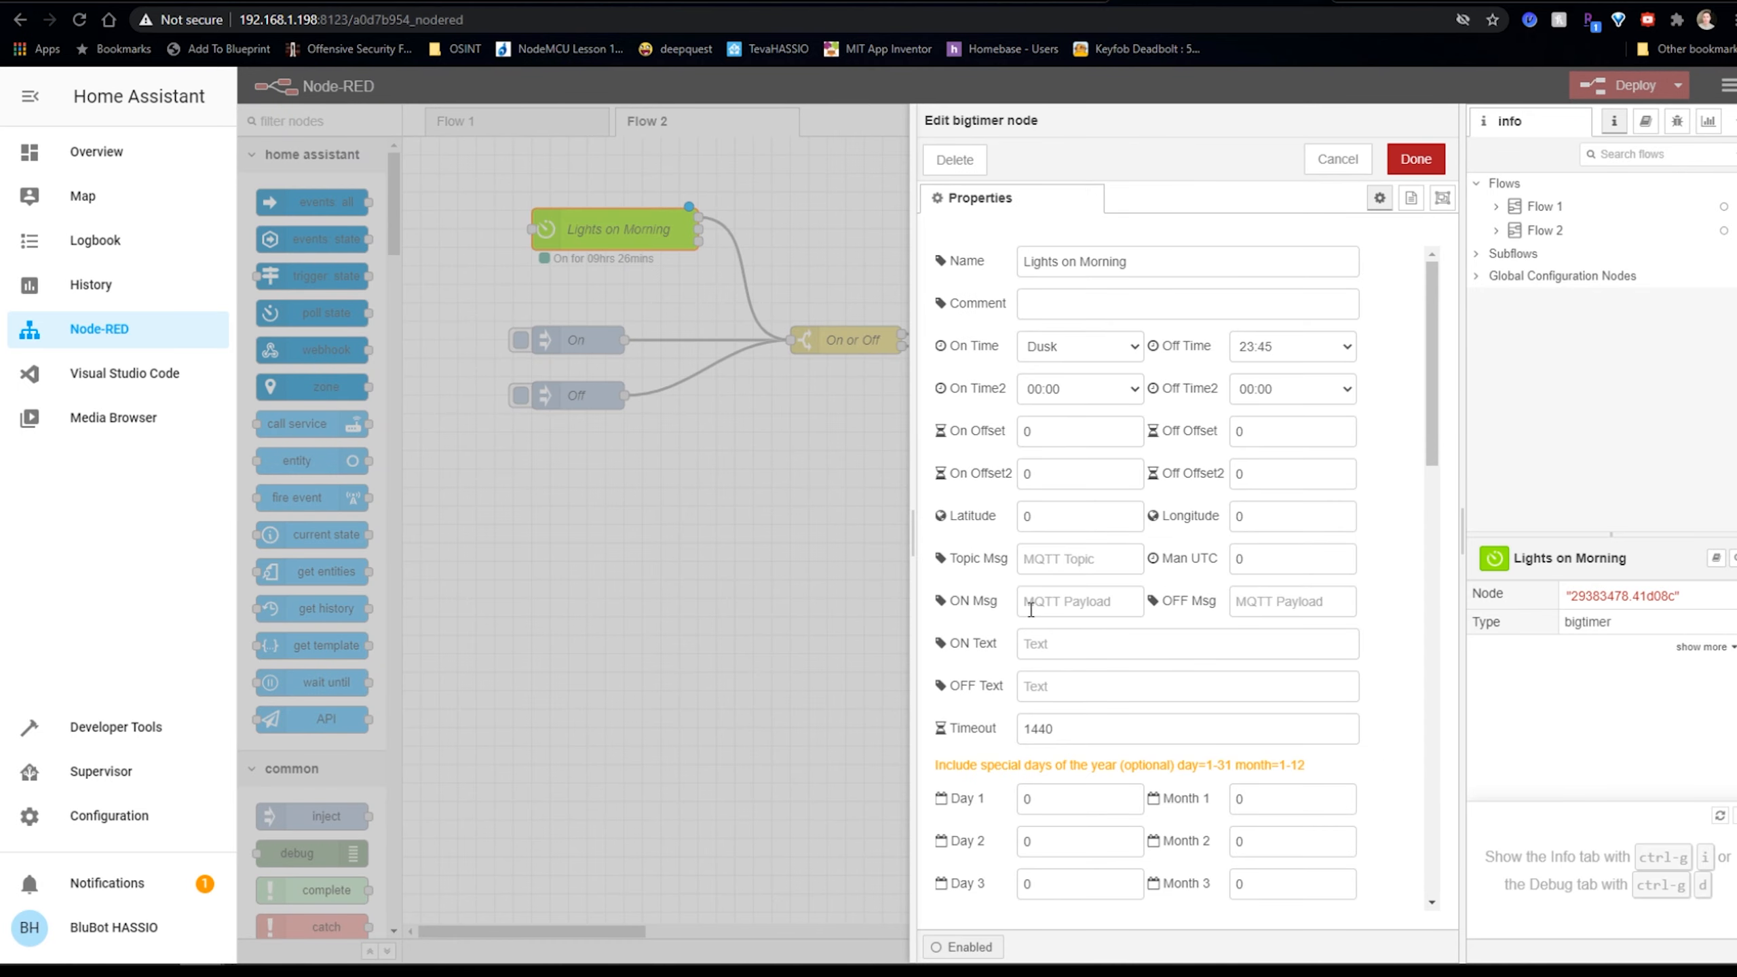
pyautogui.click(1040, 601)
pyautogui.write('on')
pyautogui.click(1247, 599)
pyautogui.write('off')
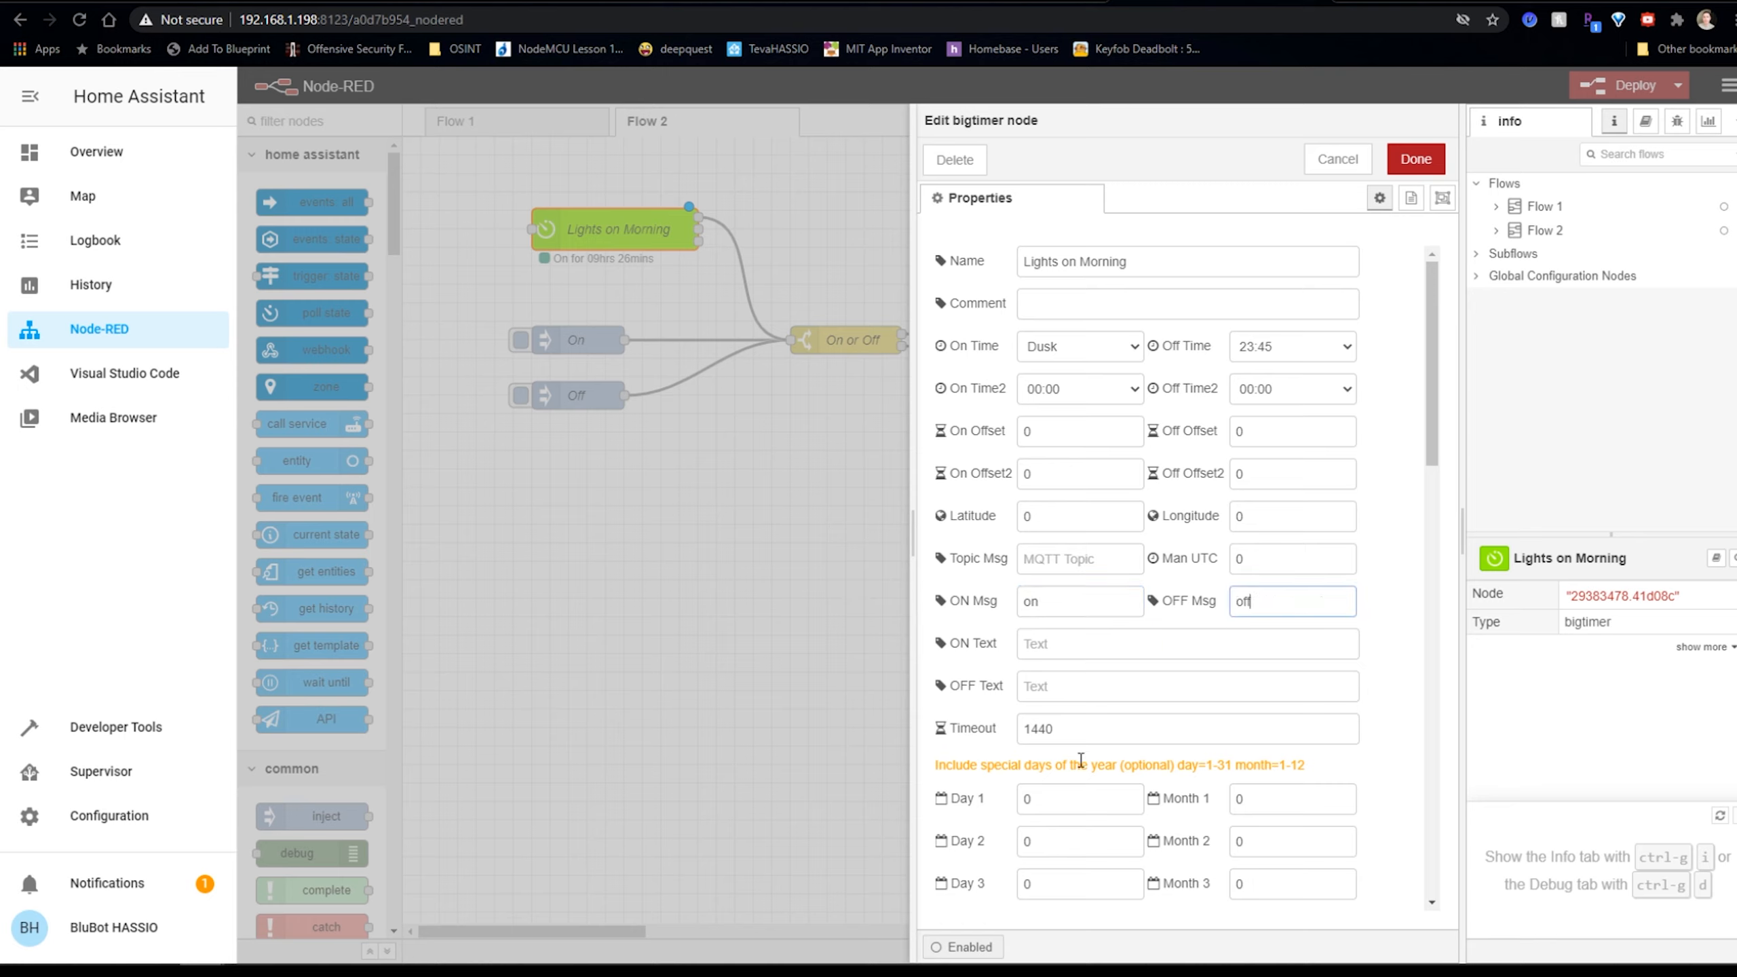
pyautogui.scroll(-10, 1143, 779)
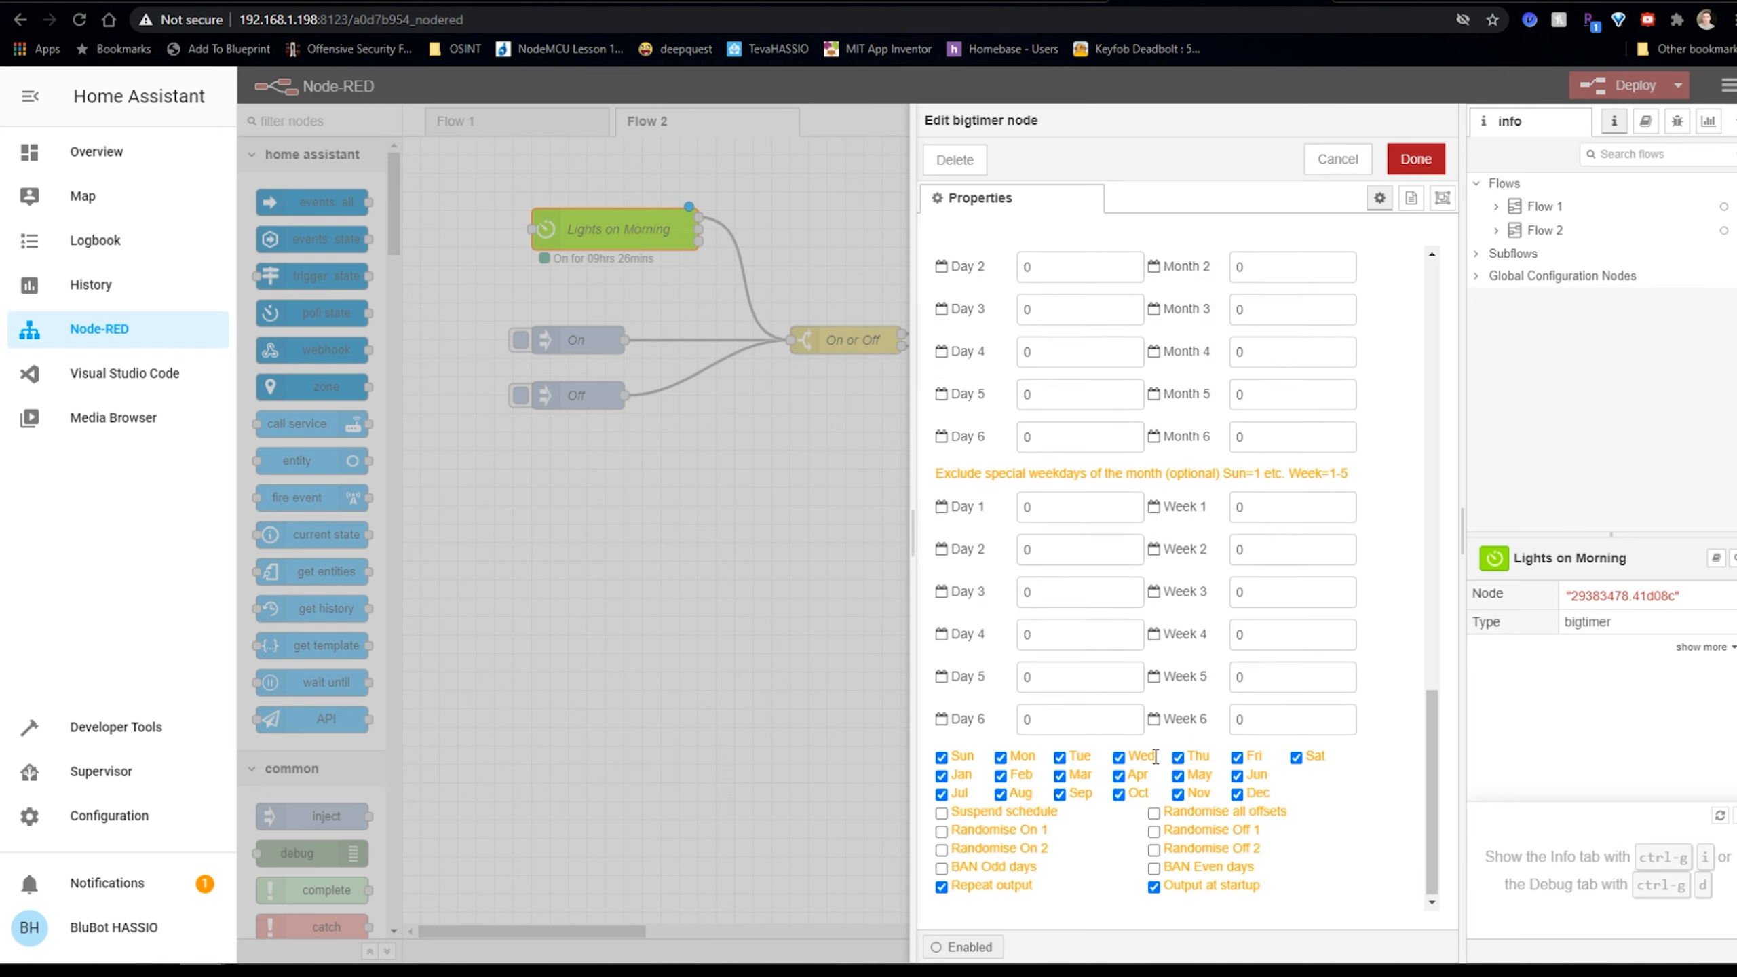
pyautogui.scroll(-3, 1157, 766)
pyautogui.scroll(10, 1194, 691)
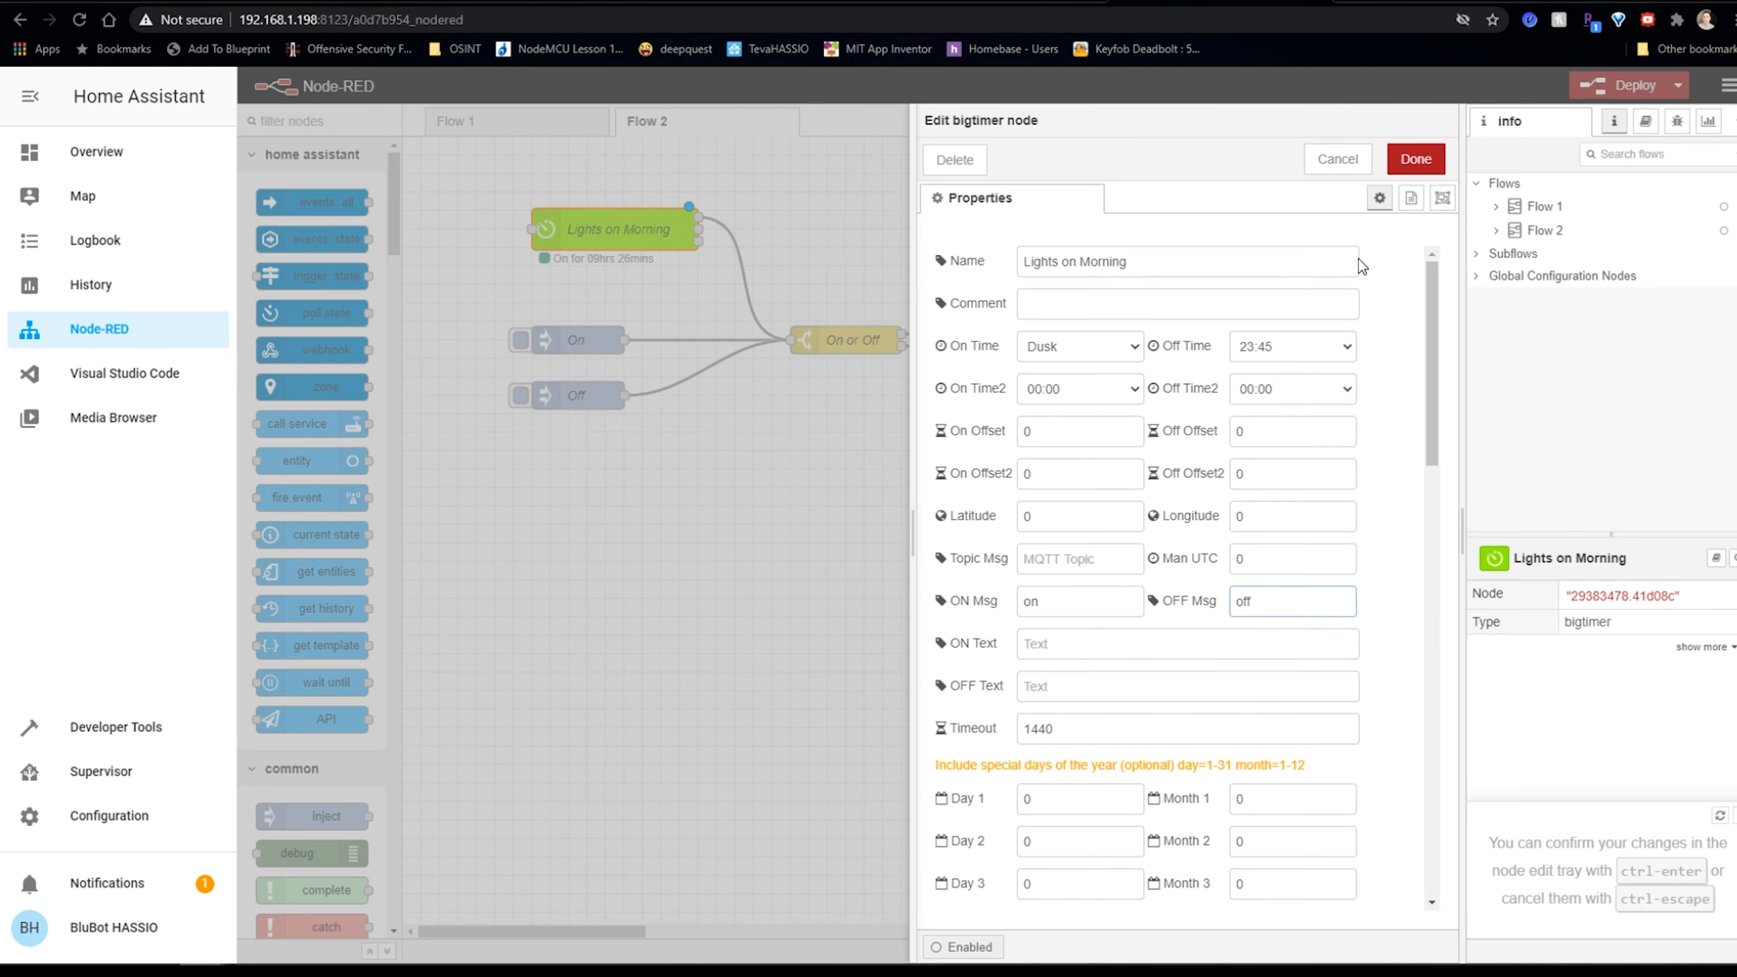
pyautogui.click(1414, 159)
pyautogui.click(1588, 94)
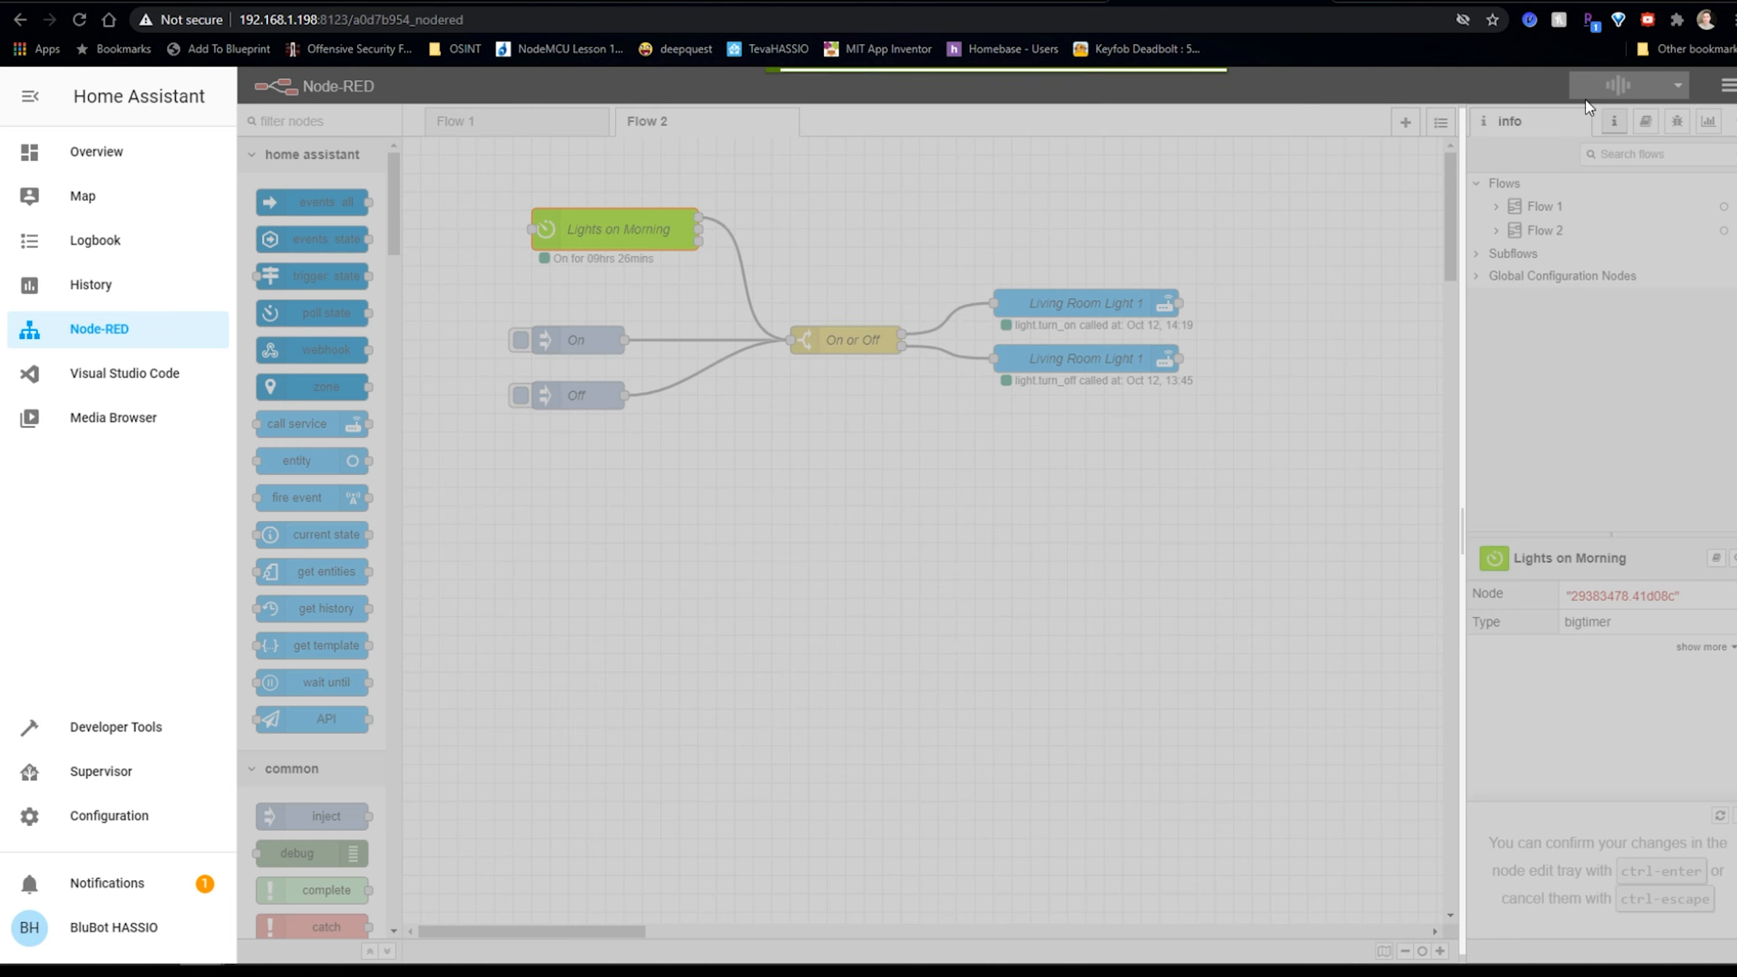
pyautogui.click(1249, 461)
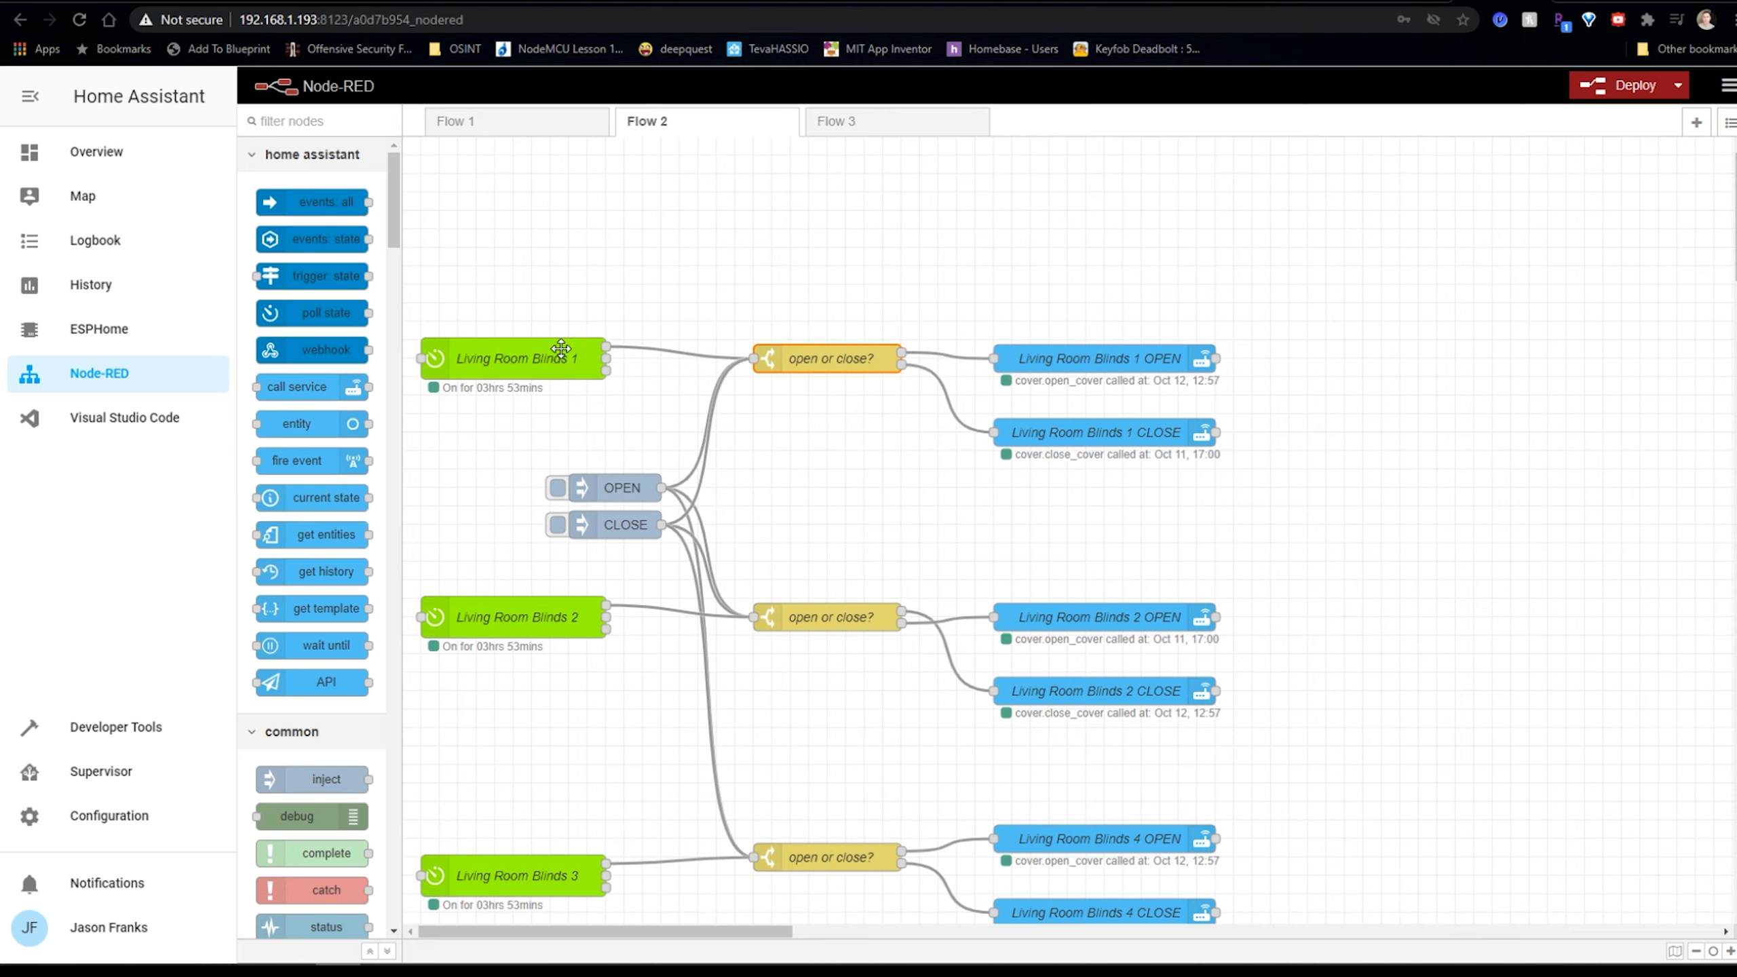
# Open the Living Room Blinds 1 timer to view its 07:00/17:00 times and OPEN/CLOSE messages.
pyautogui.click(521, 359)
pyautogui.doubleClick(521, 360)
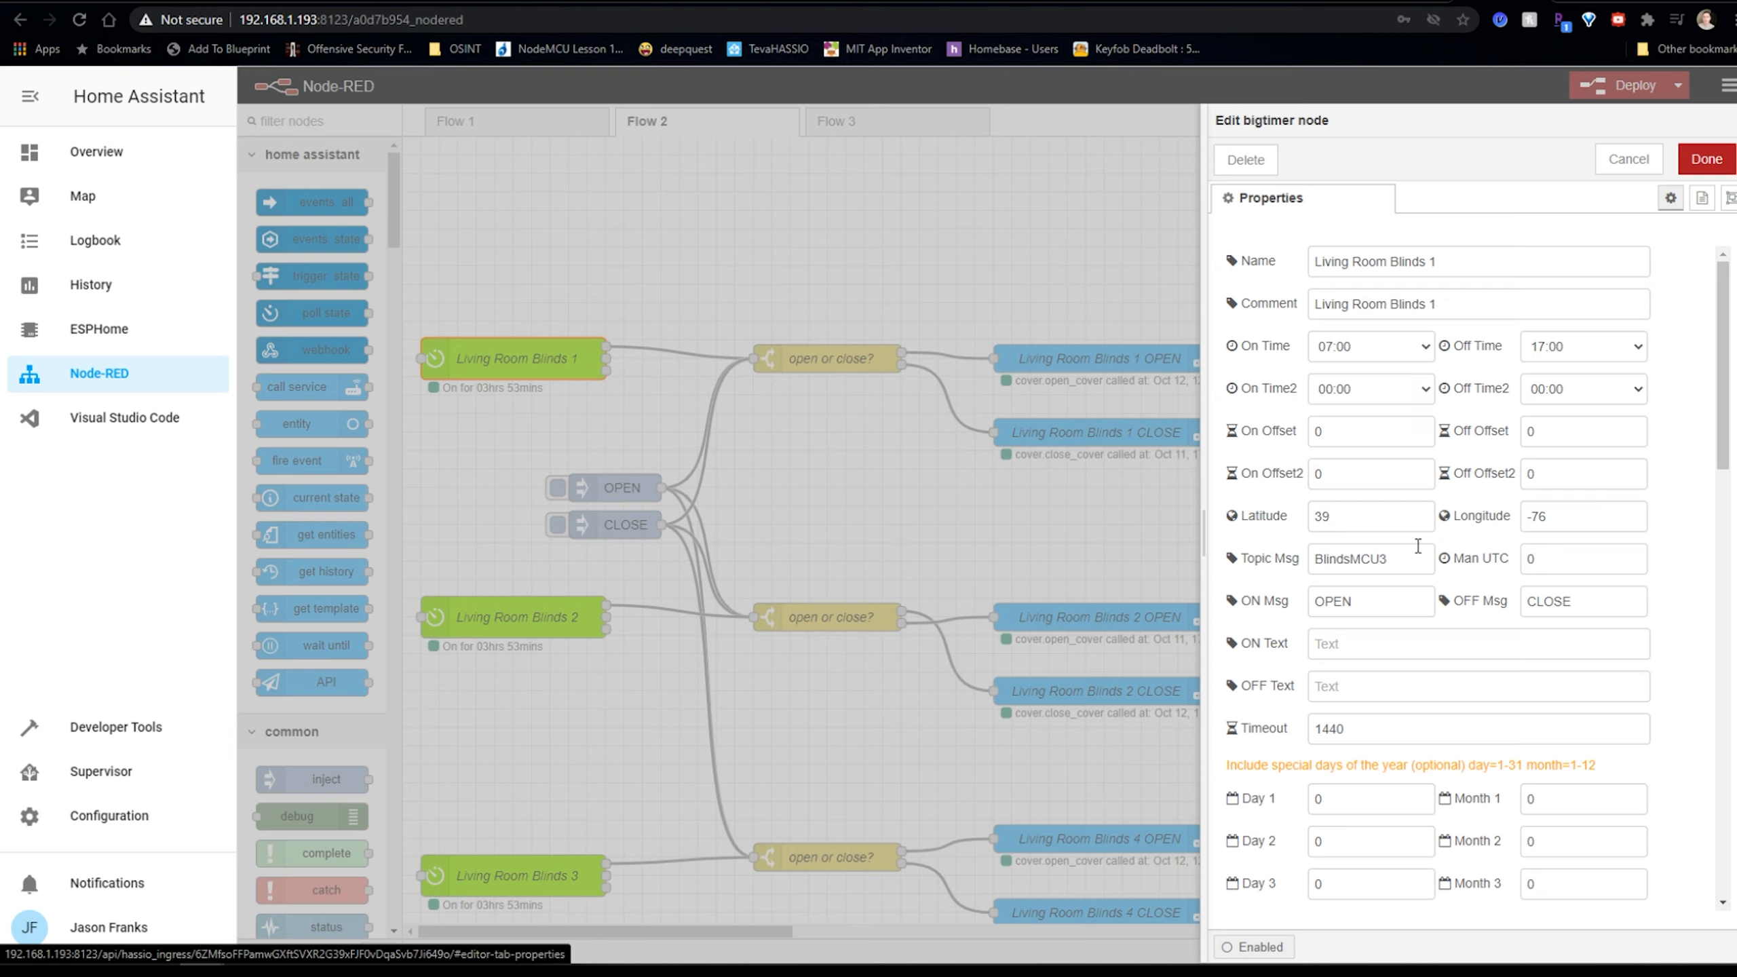
# Close the timer and inspect the open or close? switch rules, keeping the string type.
pyautogui.click(1707, 159)
pyautogui.doubleClick(828, 357)
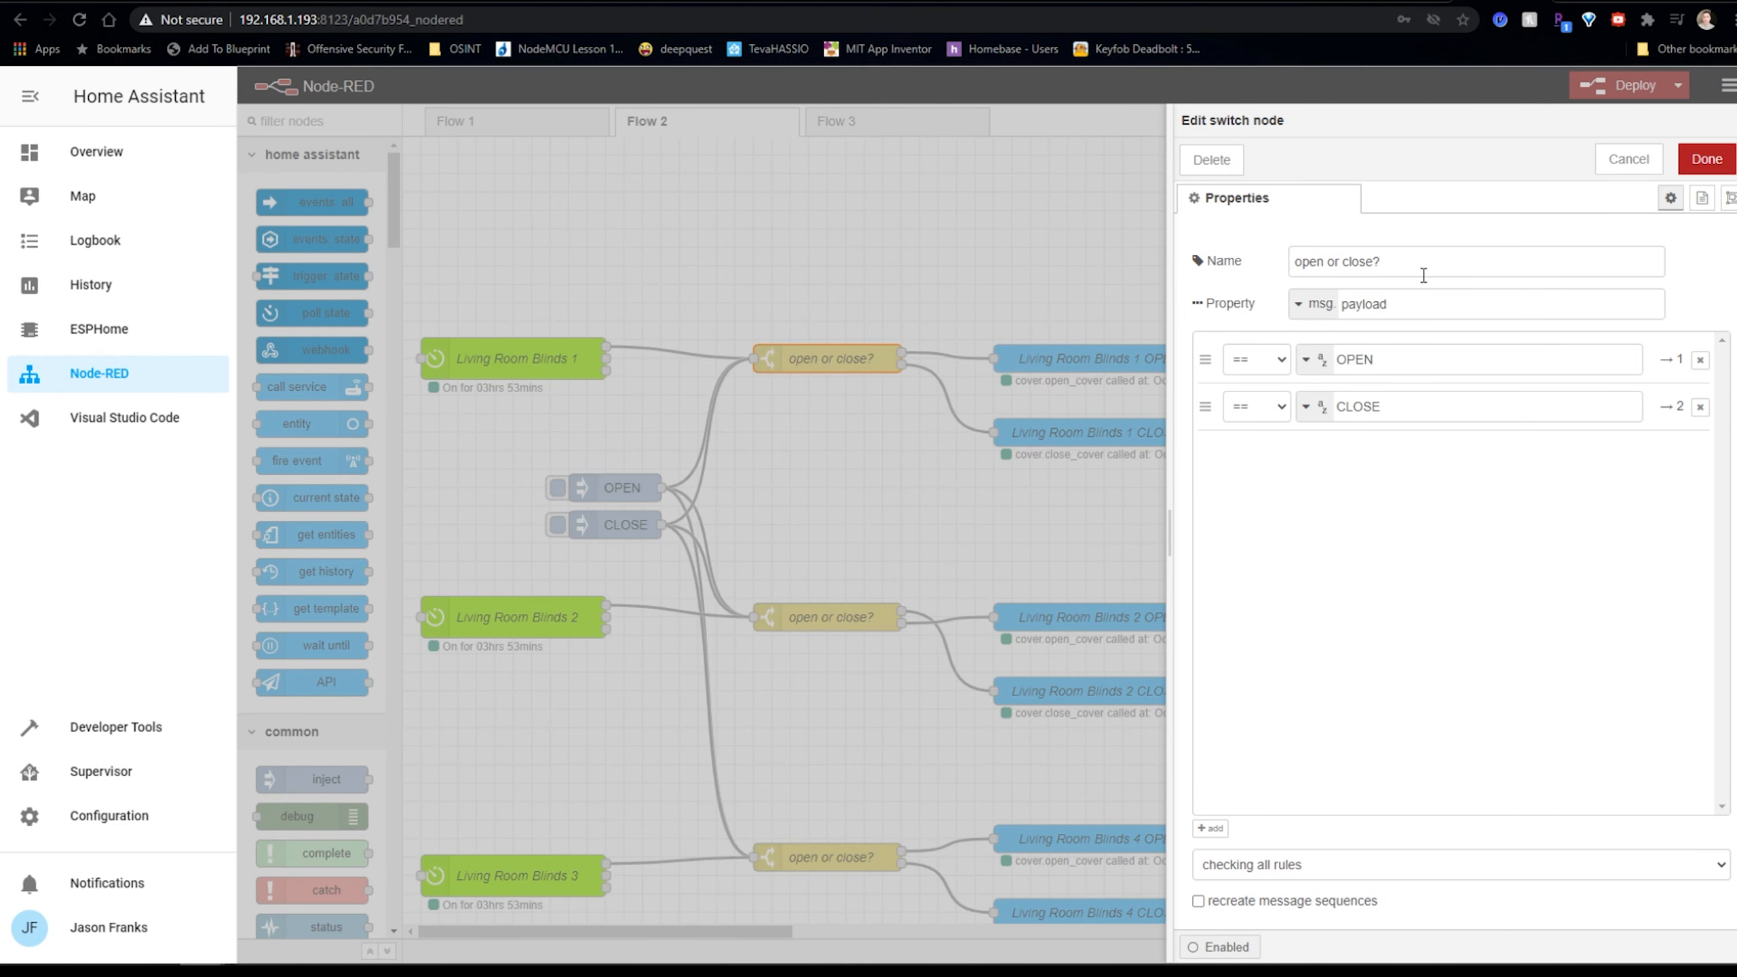
pyautogui.click(1309, 359)
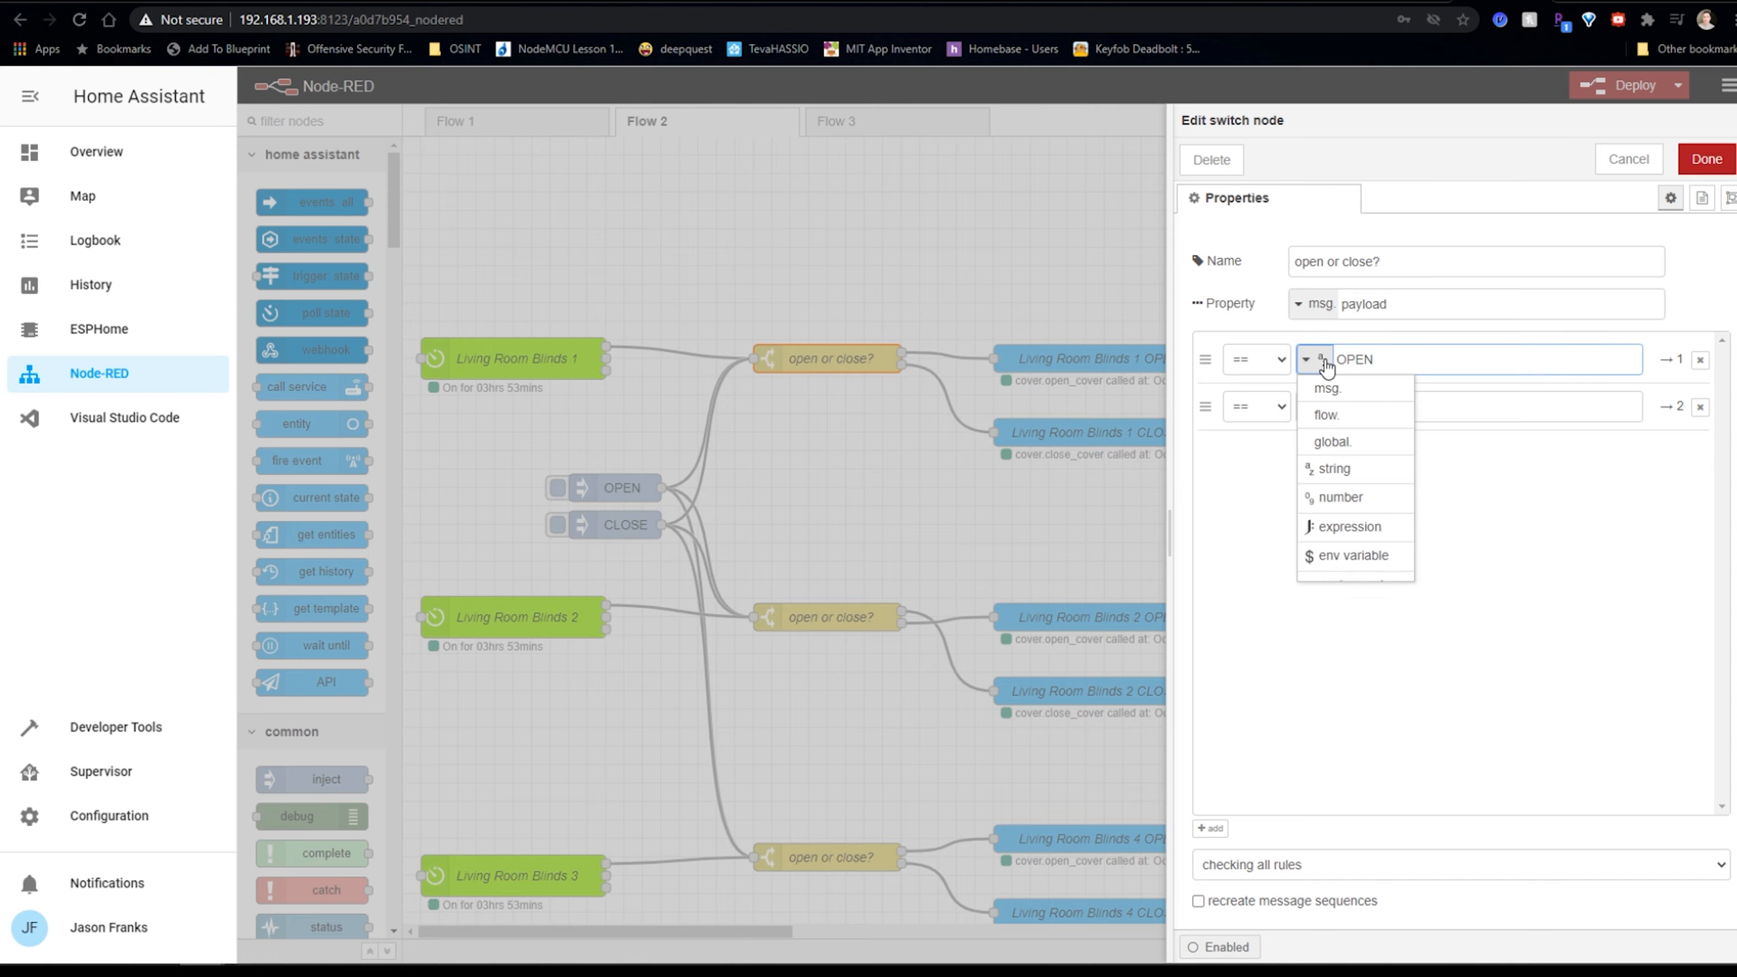
pyautogui.click(1659, 328)
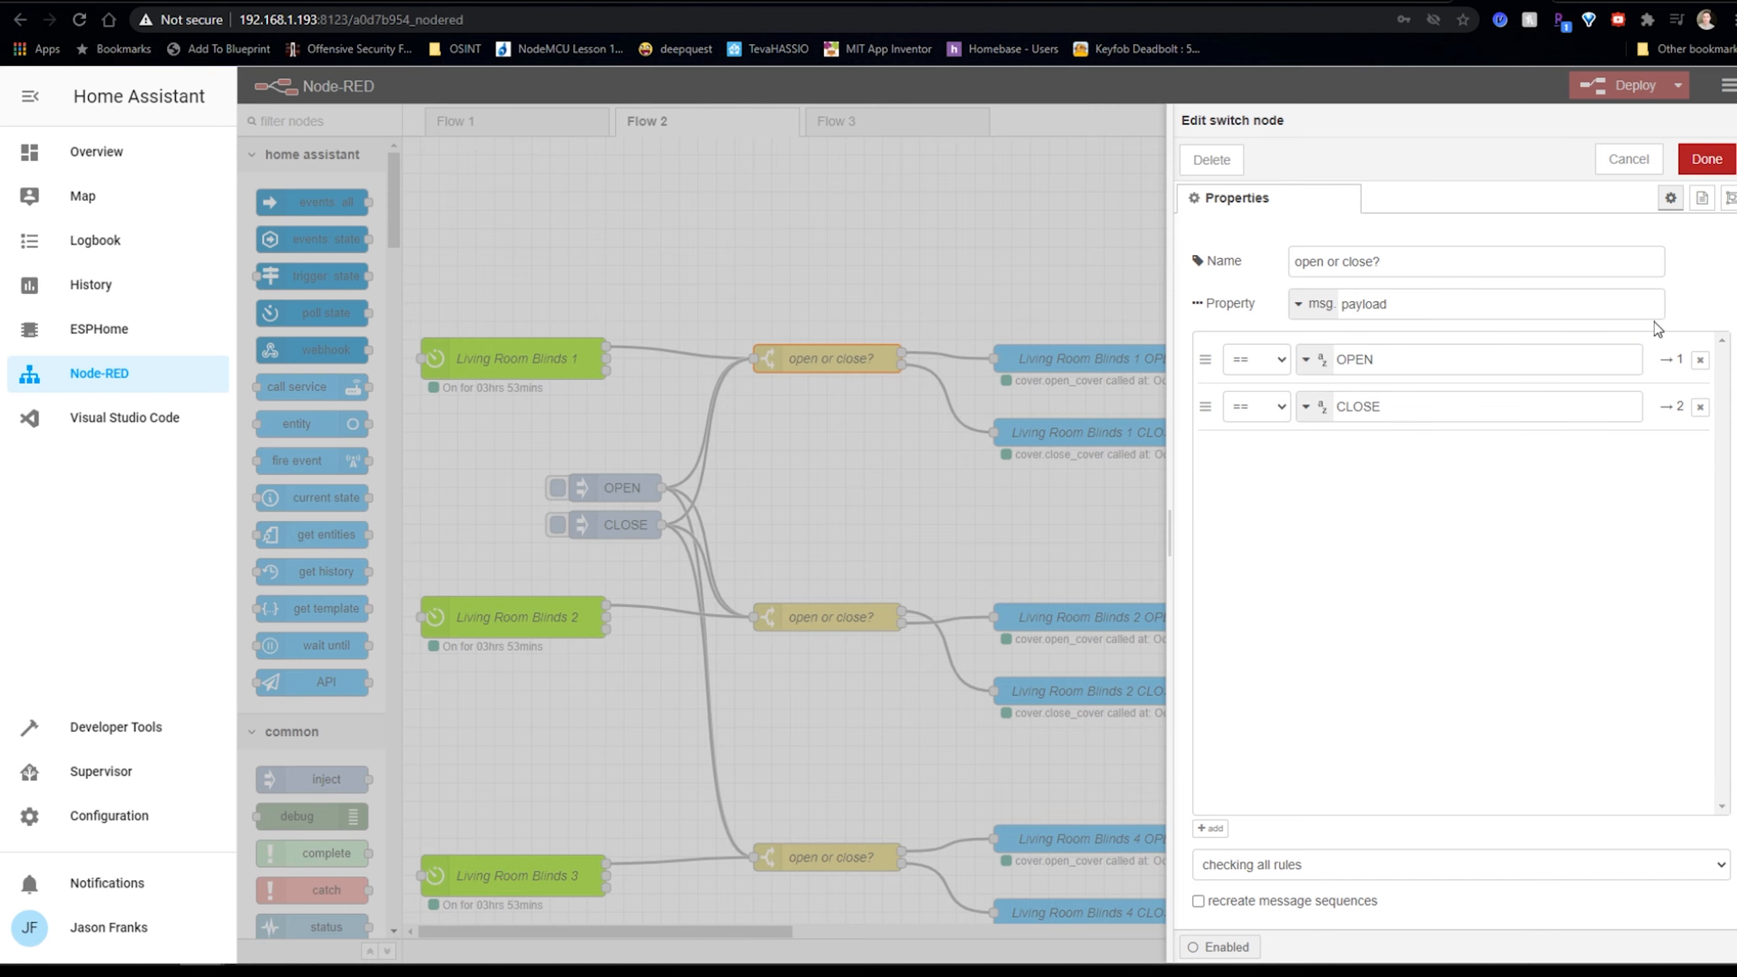
pyautogui.click(1706, 159)
# Review the Living Room Blinds 1 OPEN node's cover.open_cover call on cover.bedroom_blinds, then close it.
pyautogui.doubleClick(1087, 360)
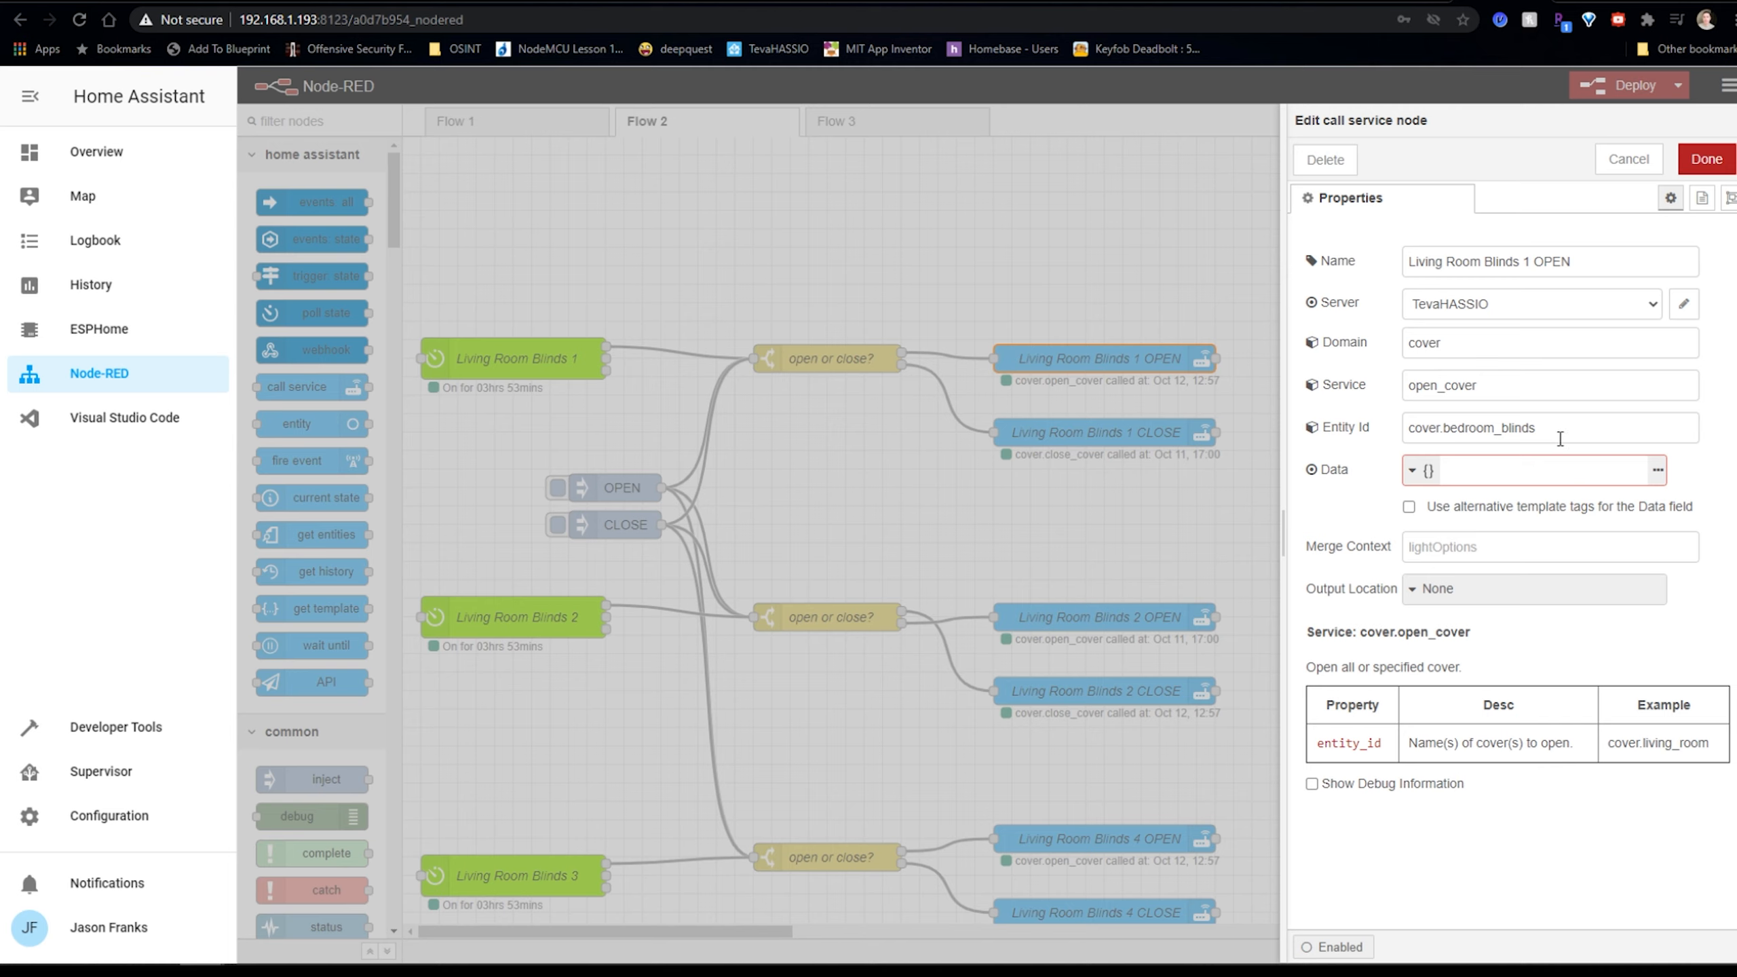
pyautogui.click(1707, 161)
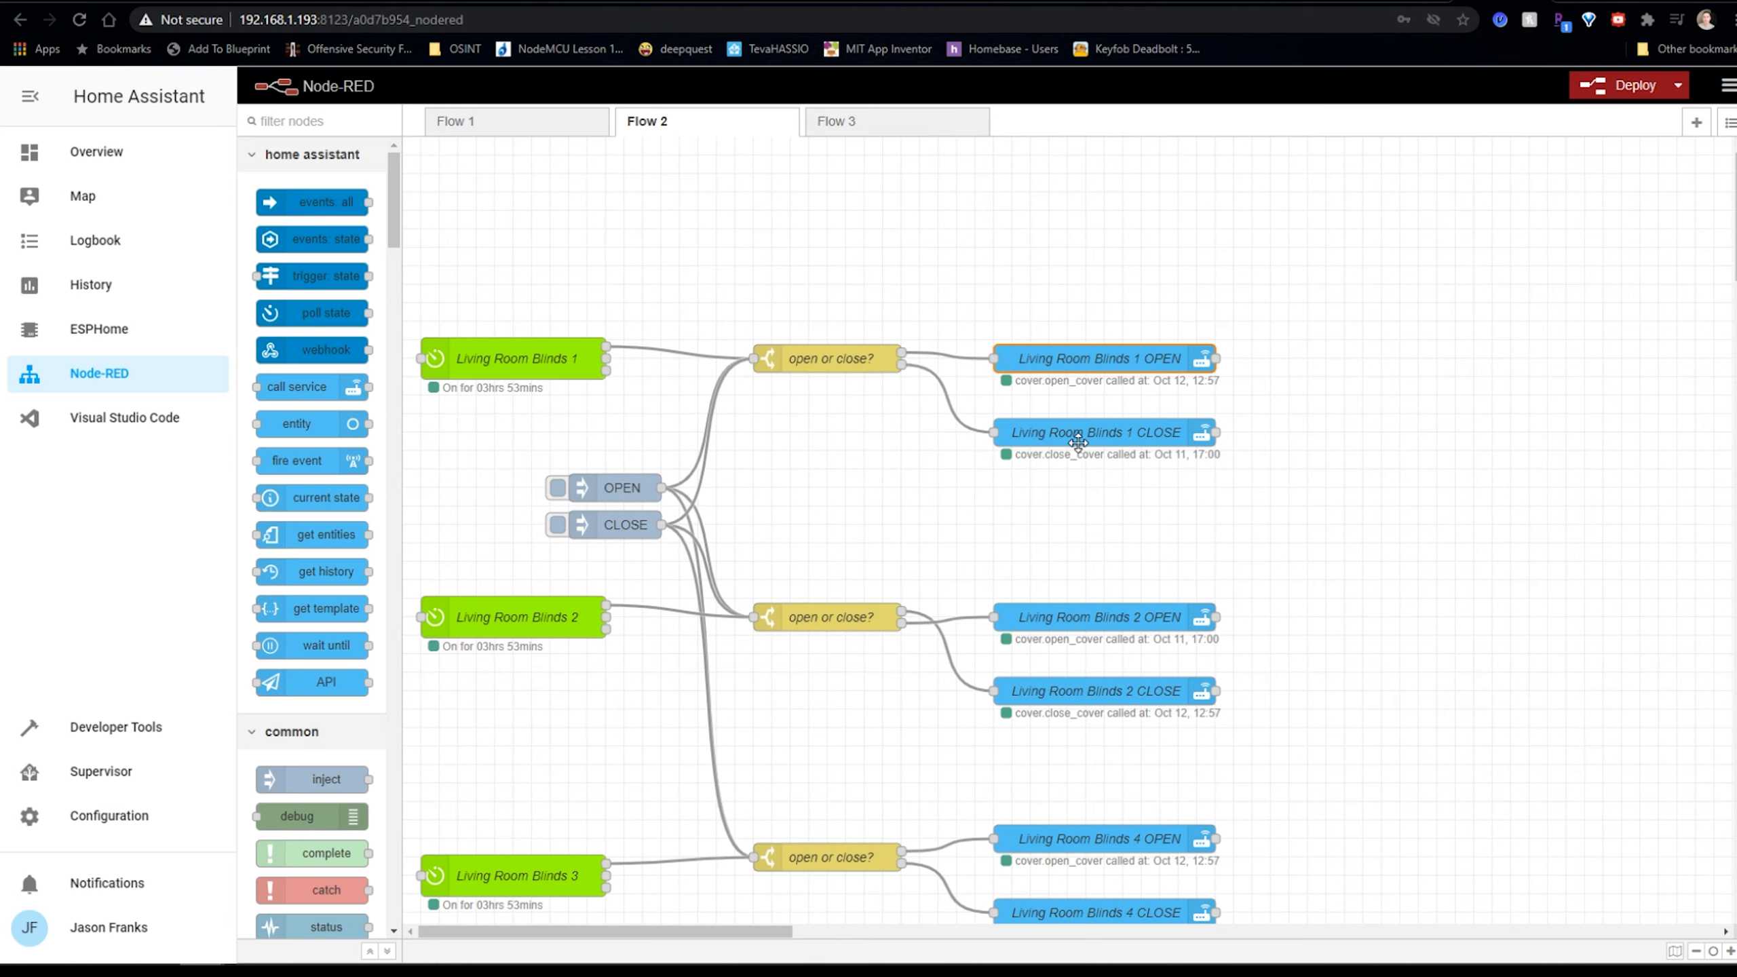
pyautogui.scroll(-1, 1079, 443)
pyautogui.scroll(-3, 1079, 443)
pyautogui.scroll(3, 1084, 439)
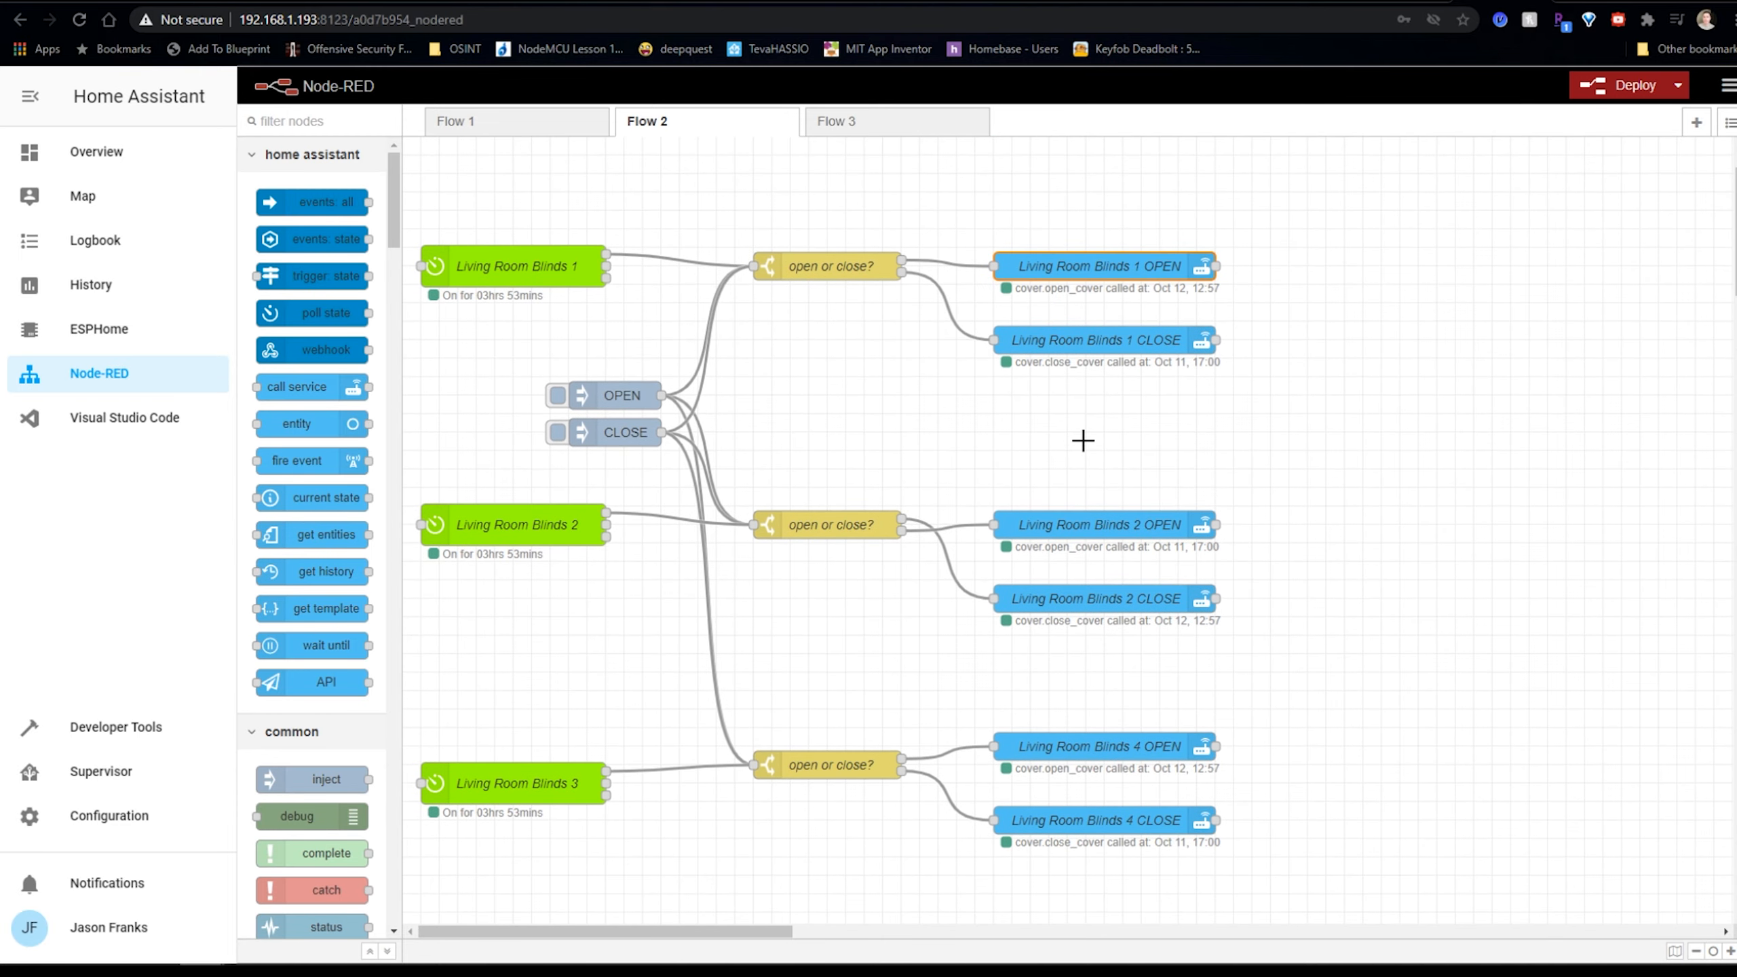
pyautogui.scroll(1, 1083, 439)
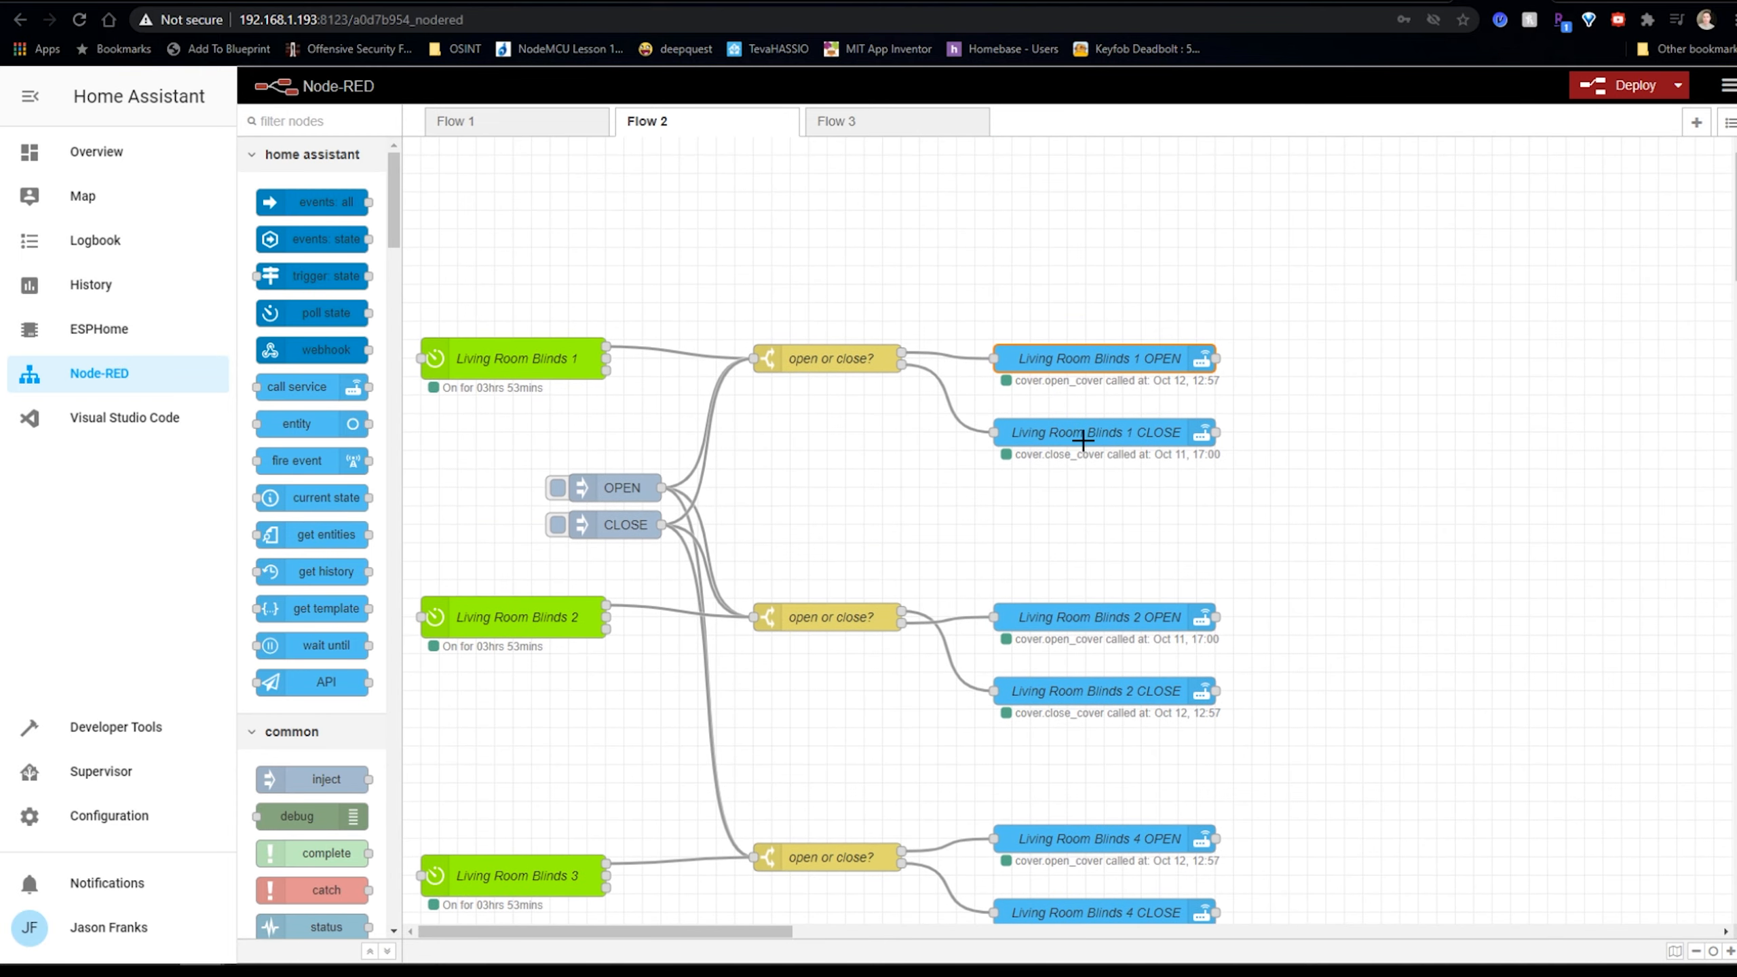